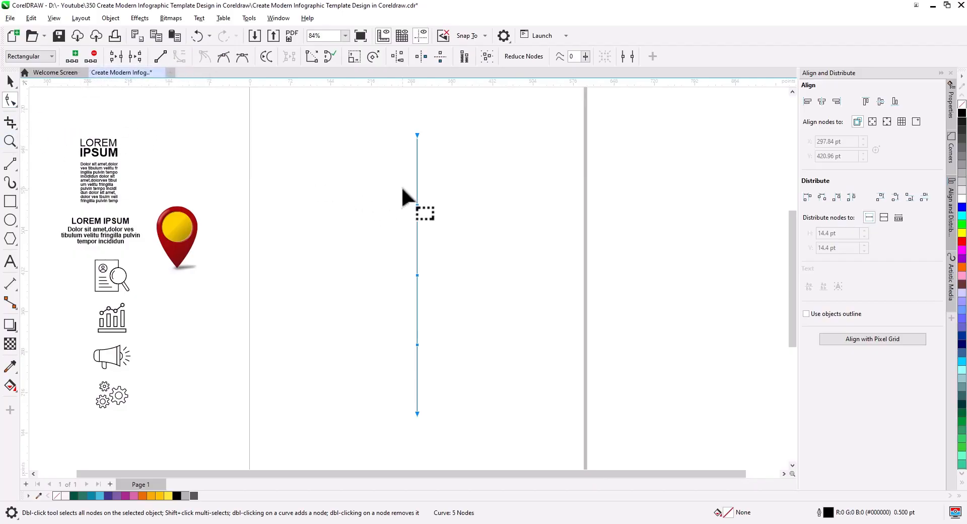
- Bend the vertical line's segments sideways in turn to form a winding path
drag(416, 174, 386, 171)
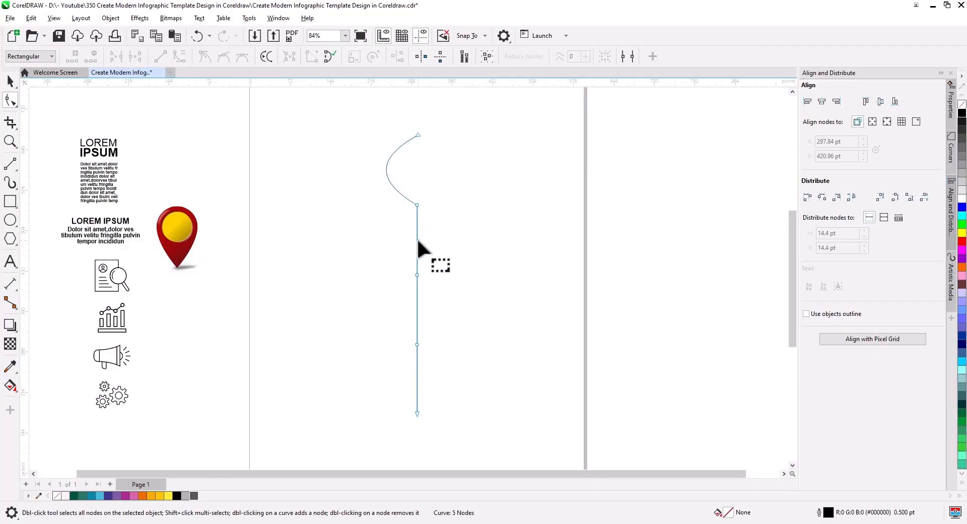
drag(417, 244, 468, 241)
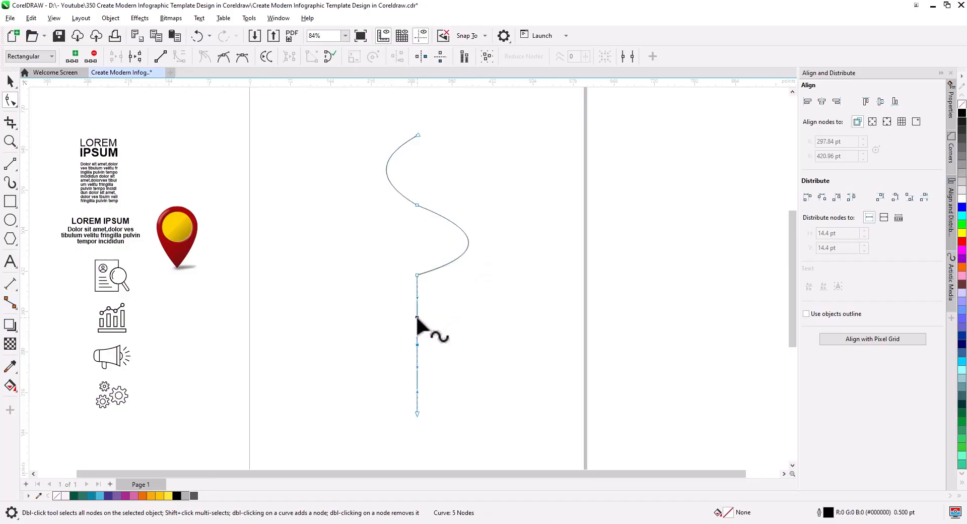
click(417, 318)
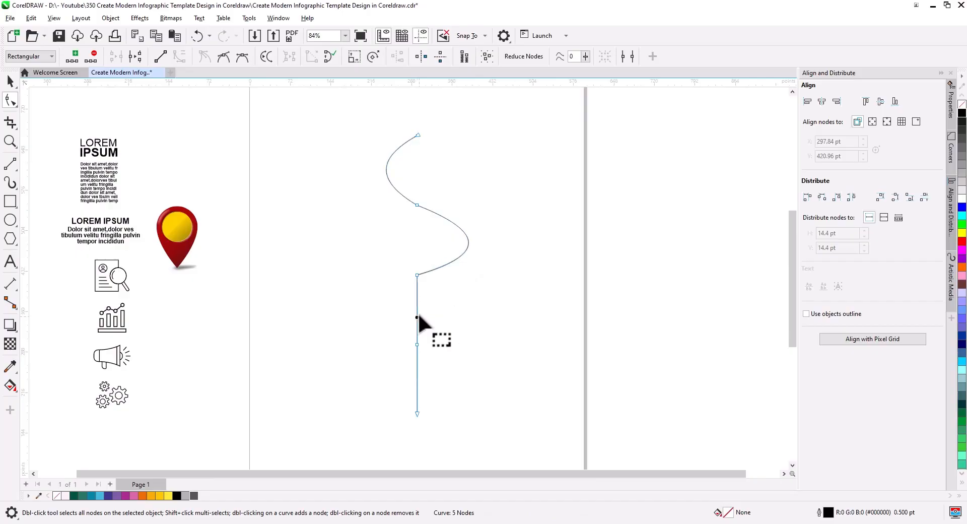
drag(418, 316, 372, 315)
- Remove the line's lowest node, then extend the new end down to the right and widen the last bend
double_click(417, 414)
drag(417, 345, 474, 360)
drag(368, 293, 318, 304)
drag(473, 360, 474, 423)
- Move the curve's two middle nodes slightly upward and adjust the handles of the right-hand bend
drag(417, 205, 417, 192)
drag(417, 275, 419, 259)
drag(487, 239, 481, 245)
drag(485, 217, 483, 213)
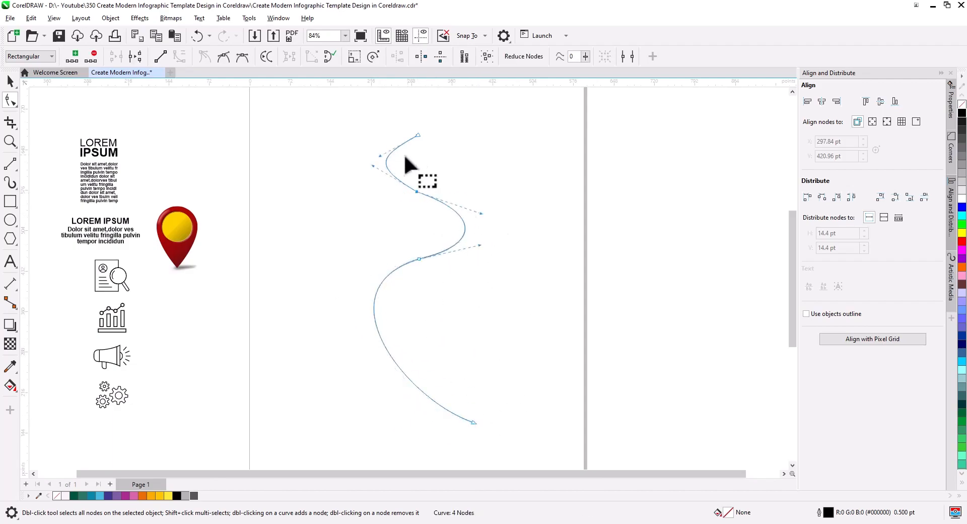
- Shift the curve's top end left, make the two middle nodes smooth, and widen the lower bend toward the left
drag(418, 135, 384, 137)
click(417, 192)
click(223, 56)
click(419, 259)
click(224, 57)
drag(420, 259, 435, 253)
drag(336, 283, 282, 302)
drag(404, 399, 372, 417)
- Set the curve's outline width to 16 pt with round line caps
click(7, 82)
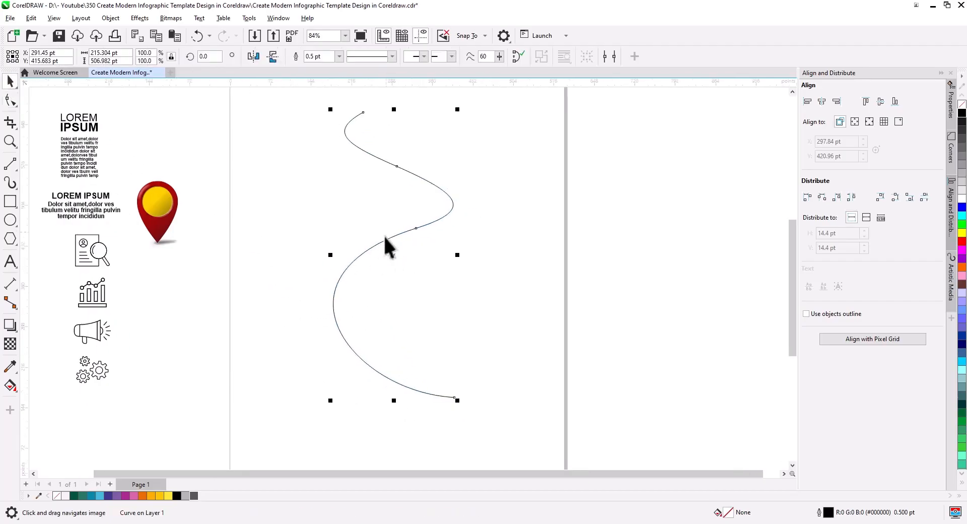
click(338, 57)
click(336, 159)
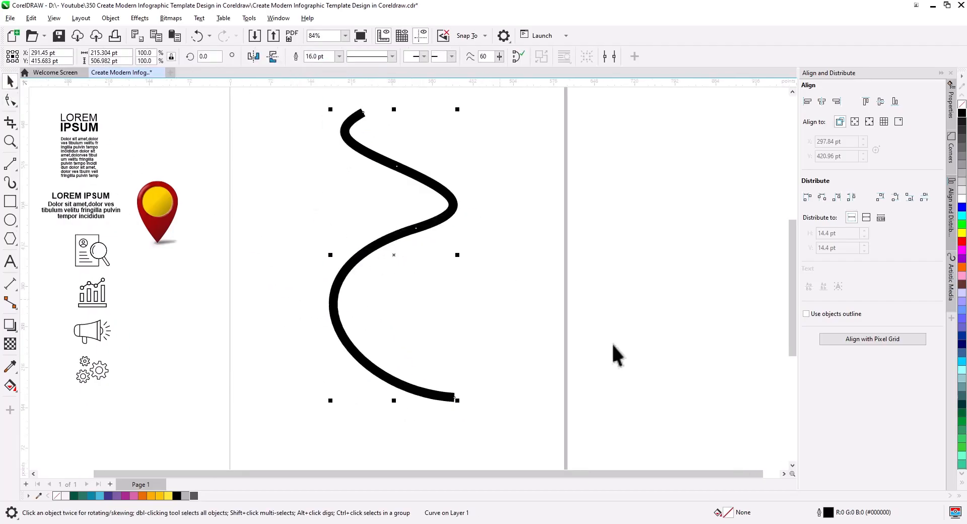
double_click(829, 513)
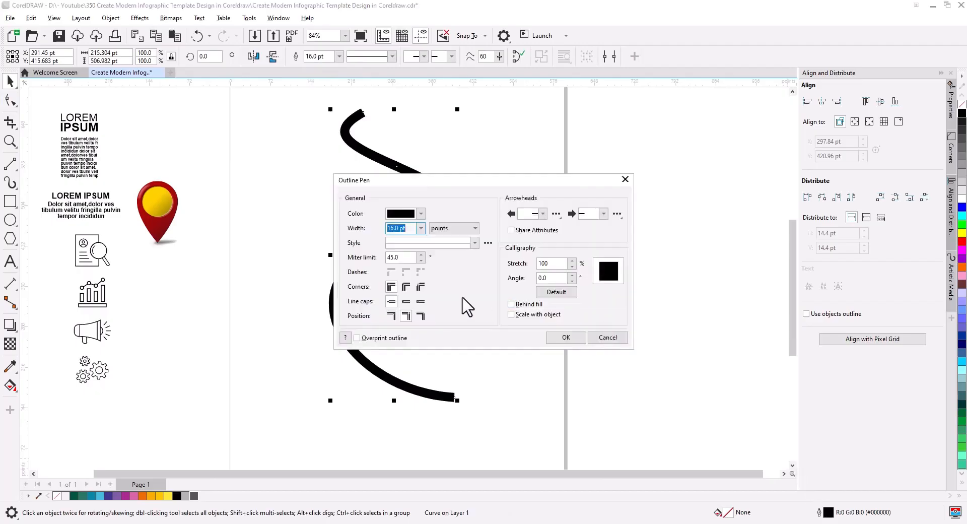
click(406, 302)
click(565, 337)
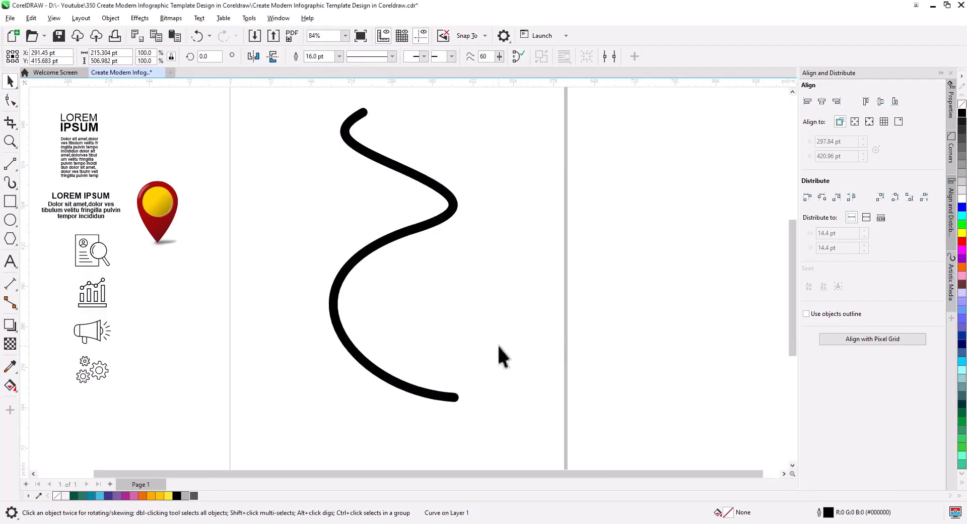
- Convert the thick outline to an object, with a black outline and no fill
click(426, 204)
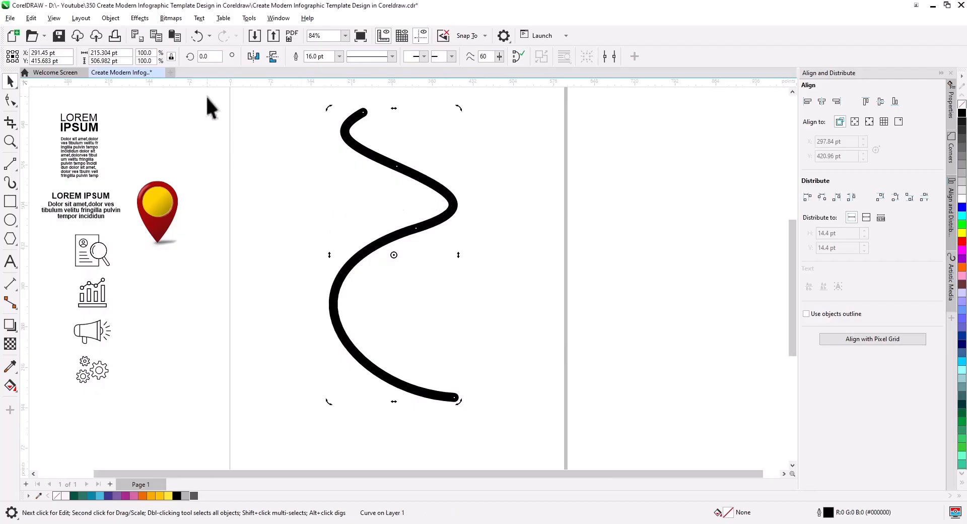
click(111, 18)
click(177, 389)
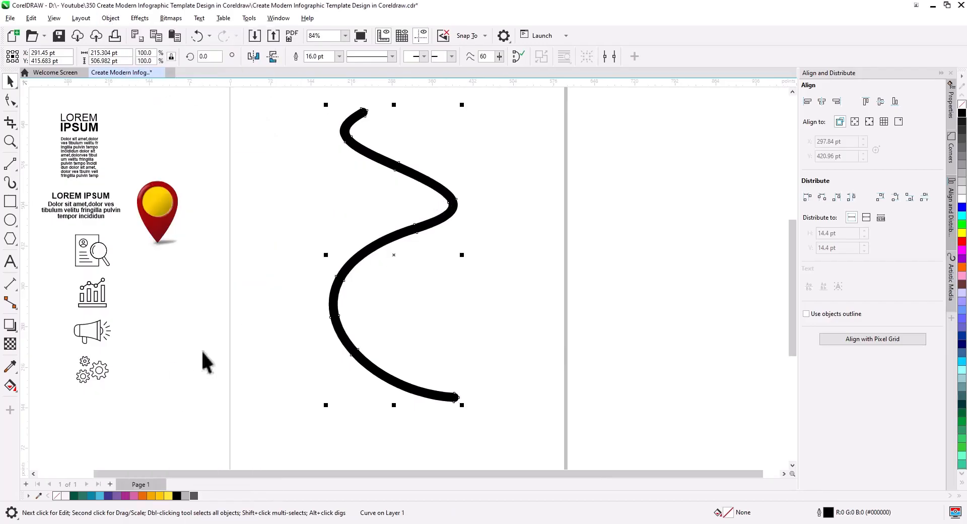
right_click(962, 115)
click(962, 104)
- Scale the band's upper nodes to narrow the far end, and reshape the lower end into a wide, straight edge
click(10, 100)
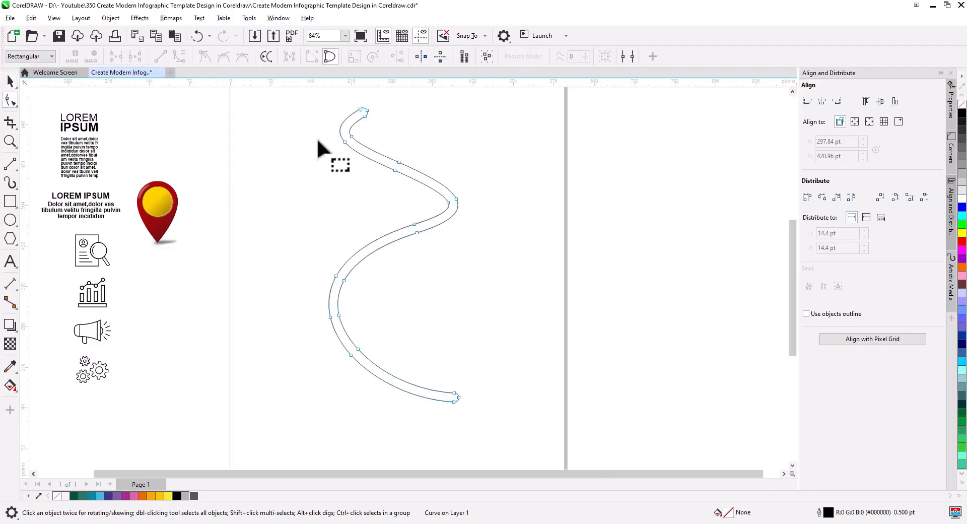
drag(319, 136, 416, 141)
click(355, 57)
drag(397, 215, 391, 210)
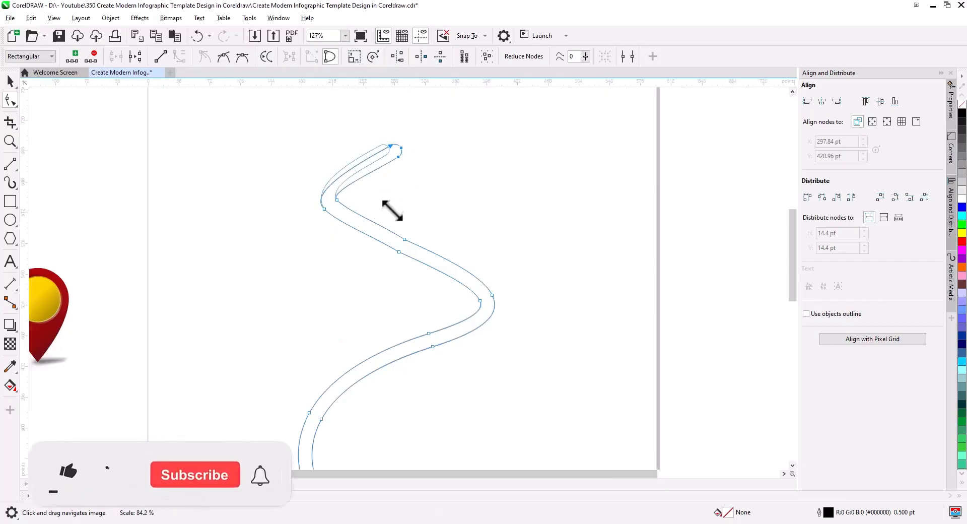
click(327, 210)
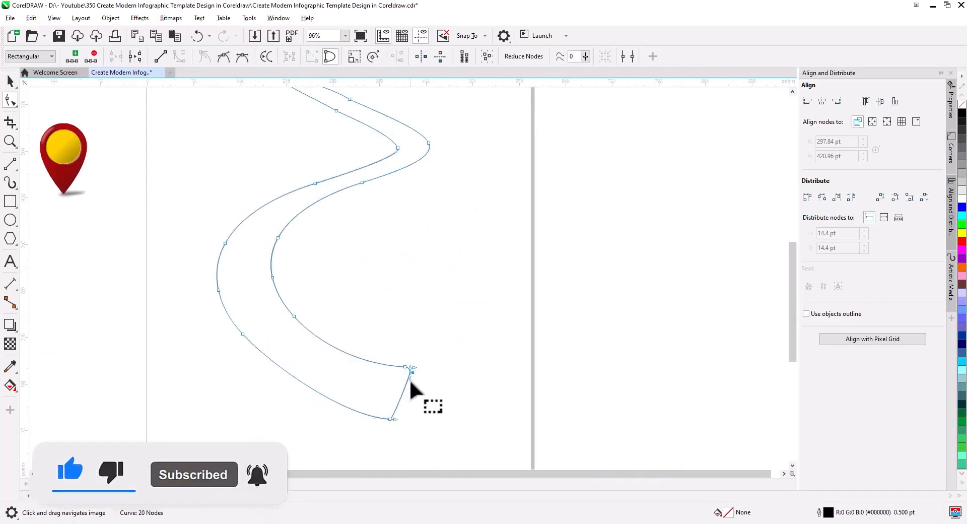
drag(417, 389, 391, 417)
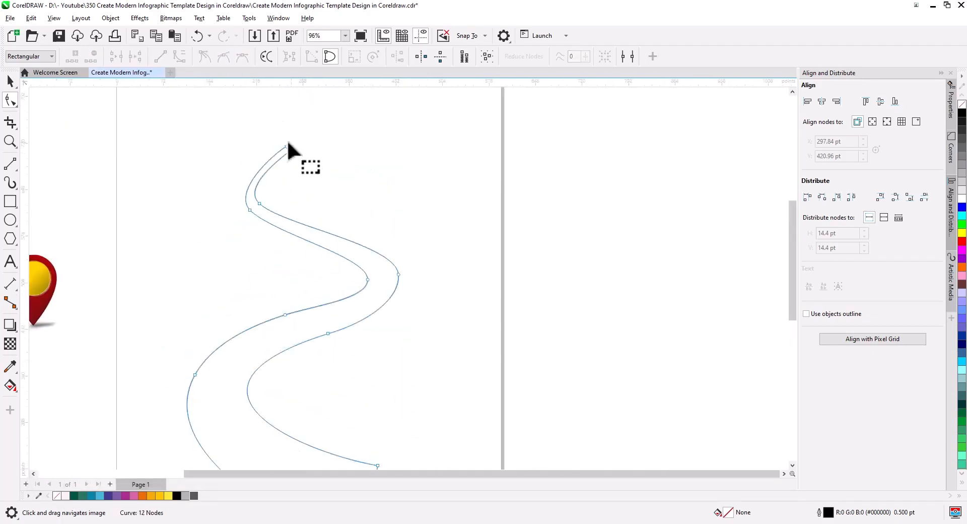
- Pull the band's narrow top end to the right so it sweeps nearly horizontally
scroll(292, 152, up, 3)
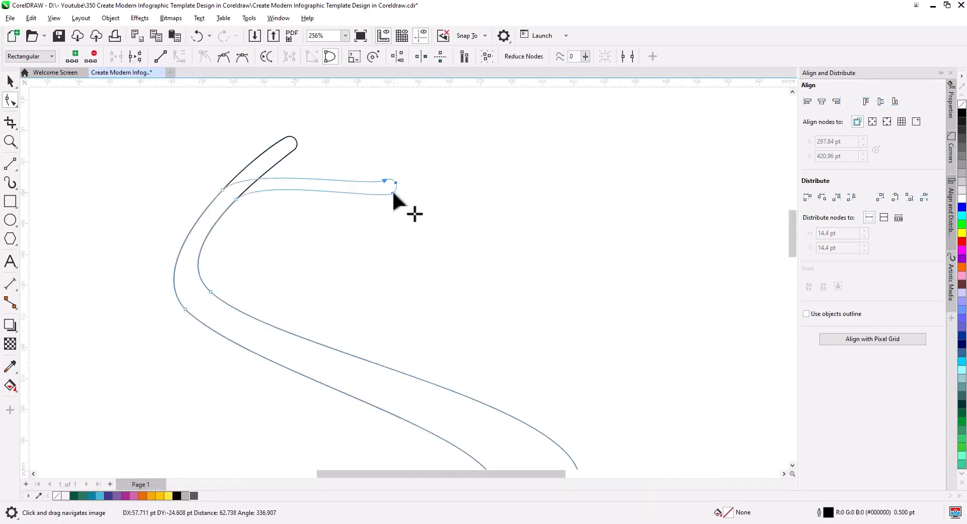
mouse_move(395, 201)
mouse_down()
mouse_move(383, 219)
mouse_move(378, 199)
mouse_up()
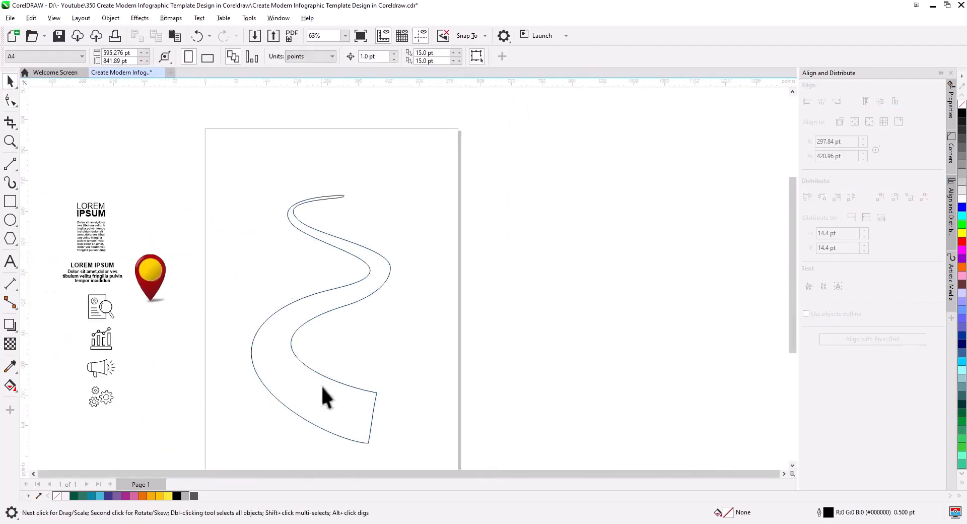
drag(322, 385, 309, 373)
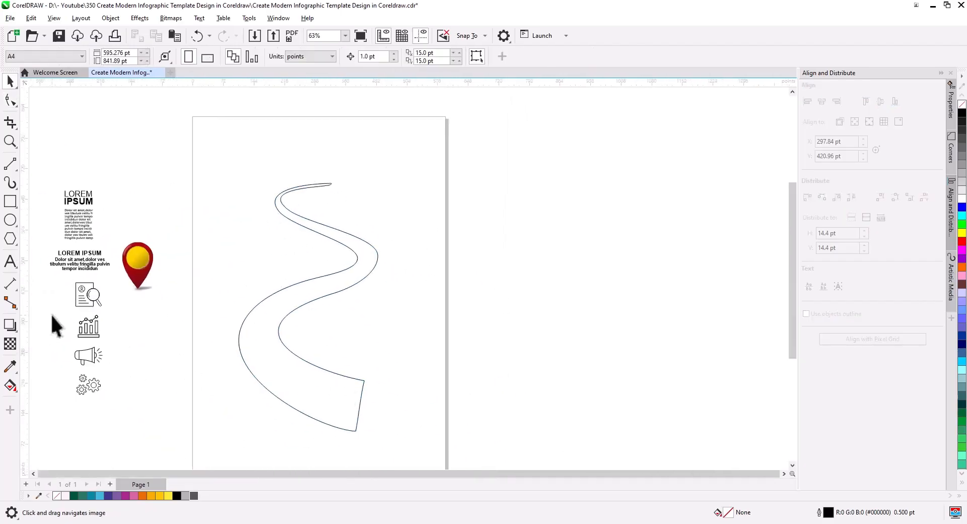
- Draw a straight line along the band's lower edge, enlarge it to about 187% and slant it across the band
click(10, 164)
drag(364, 381, 356, 431)
key(space)
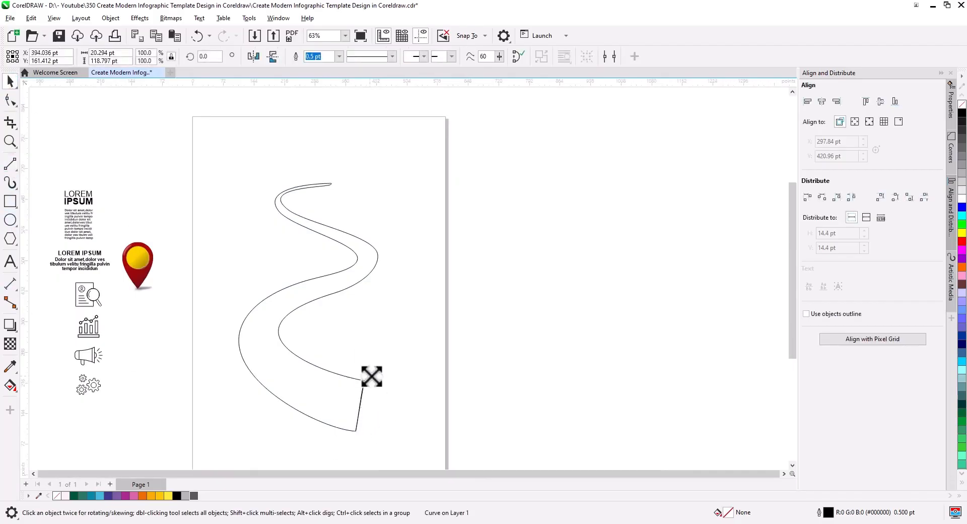
drag(371, 376, 382, 356)
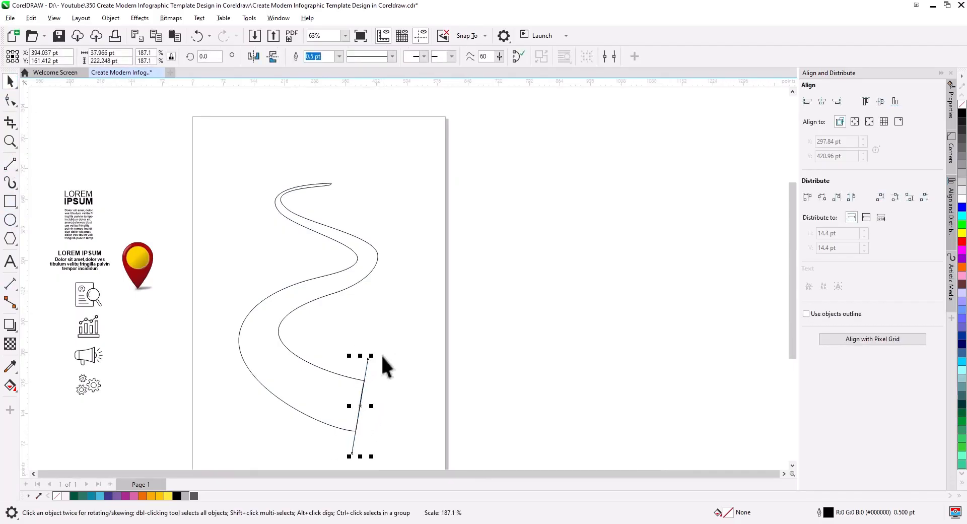
click(366, 378)
drag(360, 456, 322, 451)
drag(387, 447, 347, 378)
click(348, 378)
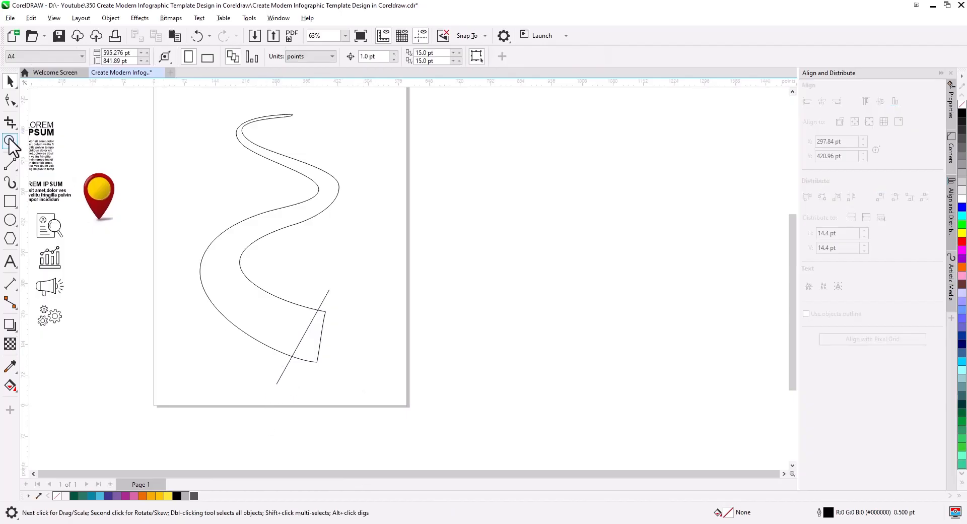
- Draw a guide line from the slanted line's middle to a tip point, and connect that tip to both line ends
click(10, 163)
drag(305, 334, 372, 363)
drag(330, 291, 372, 363)
drag(315, 374, 278, 384)
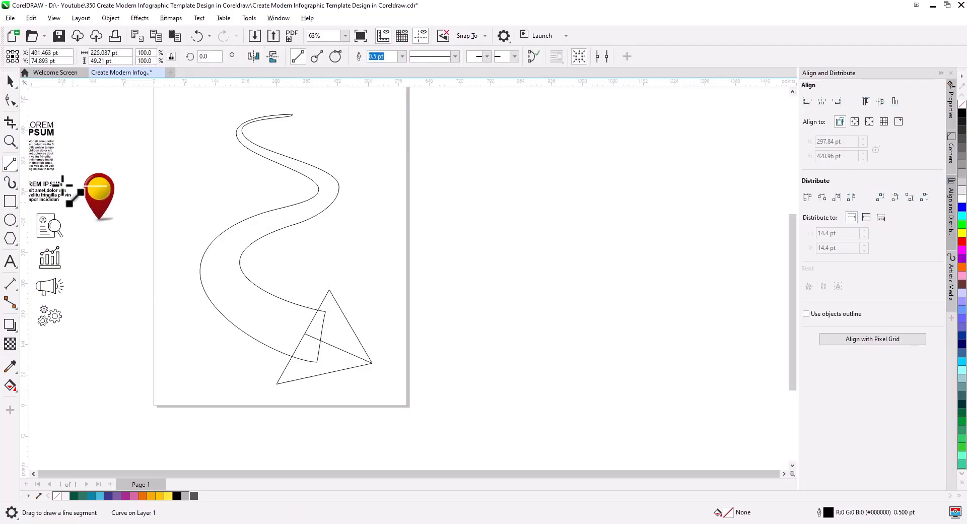
- Break the joined guide and upper side line at the arrowhead's tip node
click(10, 81)
key(Escape)
click(352, 354)
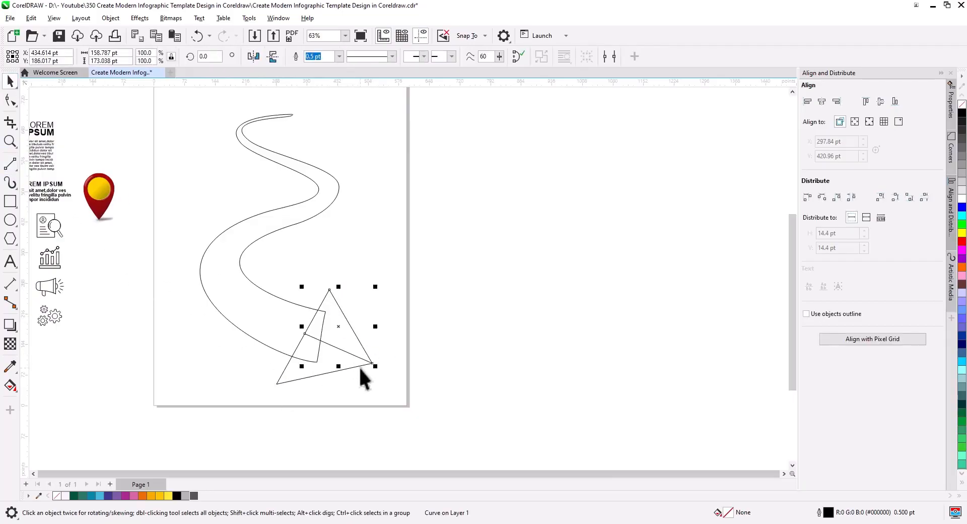
key(Escape)
click(355, 356)
scroll(340, 380, up, 2)
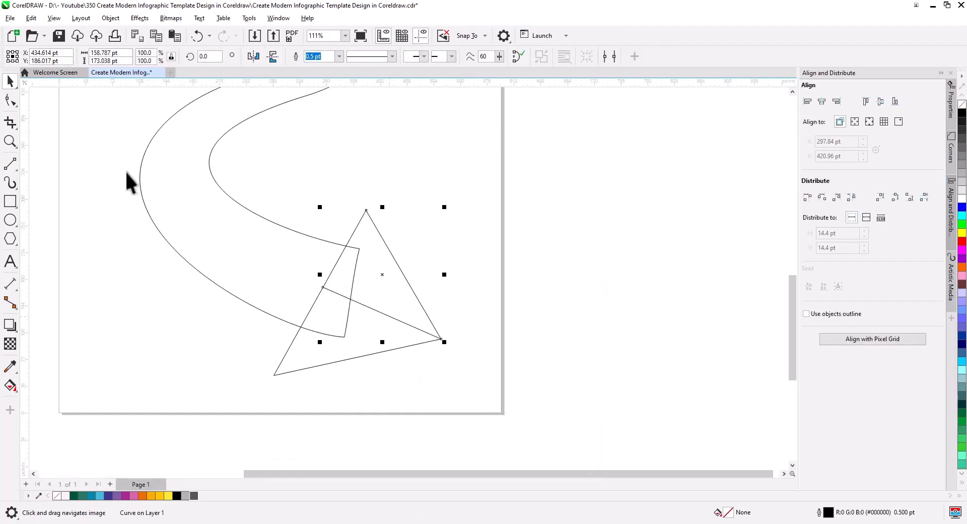
click(10, 103)
drag(458, 349, 421, 325)
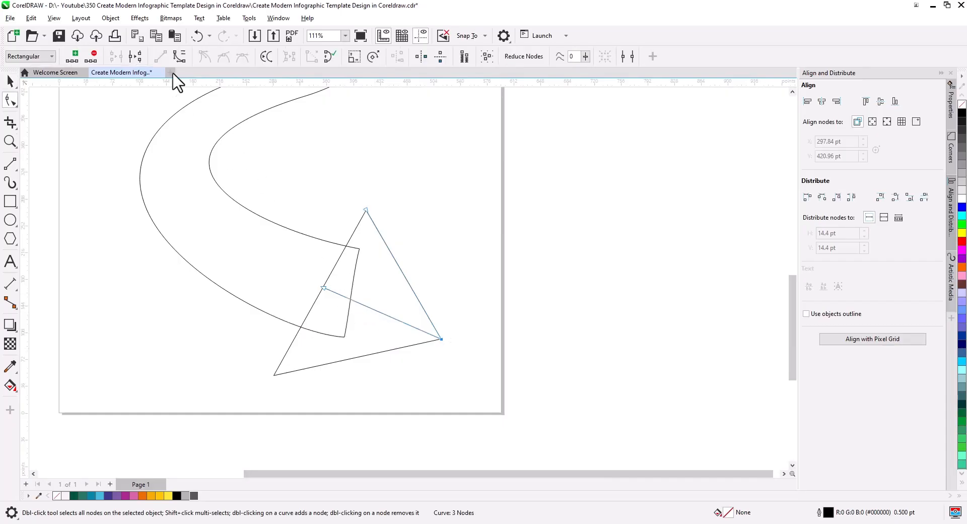
click(11, 81)
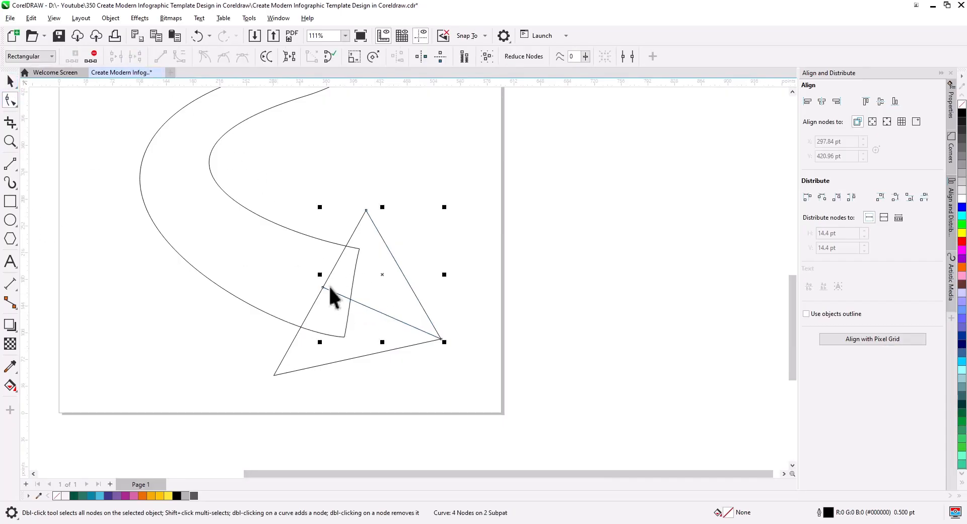
- Break the split curve apart into separate lines and delete the middle guide line
right_click(410, 287)
click(468, 207)
click(400, 326)
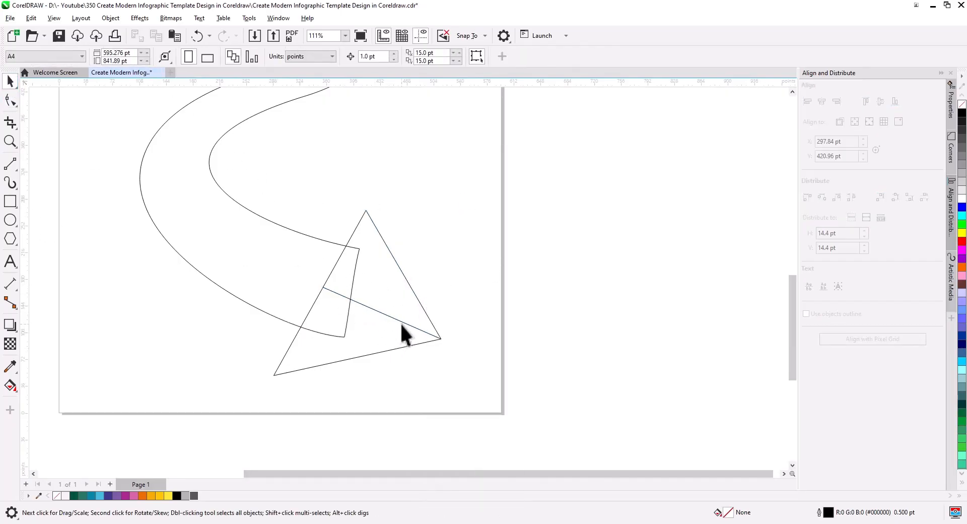
click(401, 324)
key(Delete)
click(11, 101)
drag(364, 210, 366, 233)
key(ctrl+z)
- Combine the three arrowhead lines into one curve and join their end nodes into a closed triangle
click(11, 81)
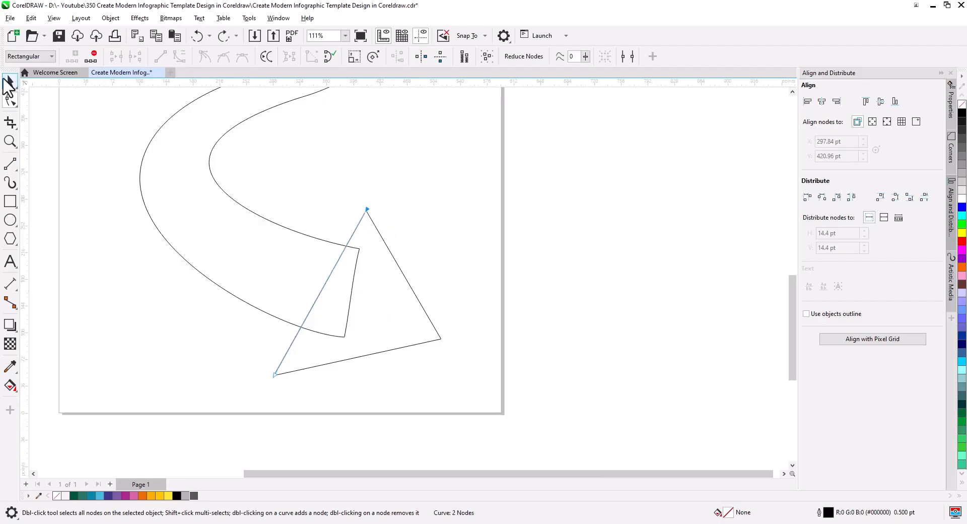
click(422, 310)
shift+click(416, 344)
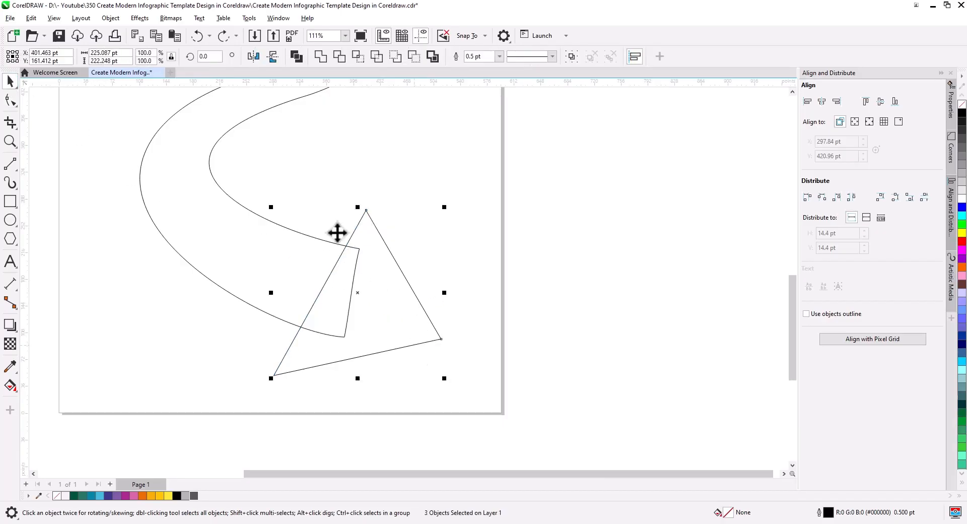
click(297, 58)
click(10, 100)
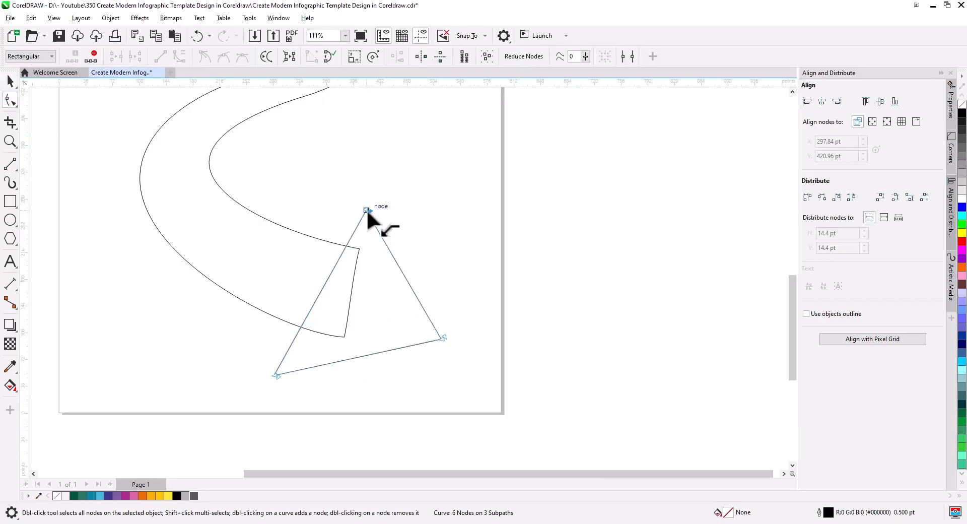
drag(367, 211, 368, 212)
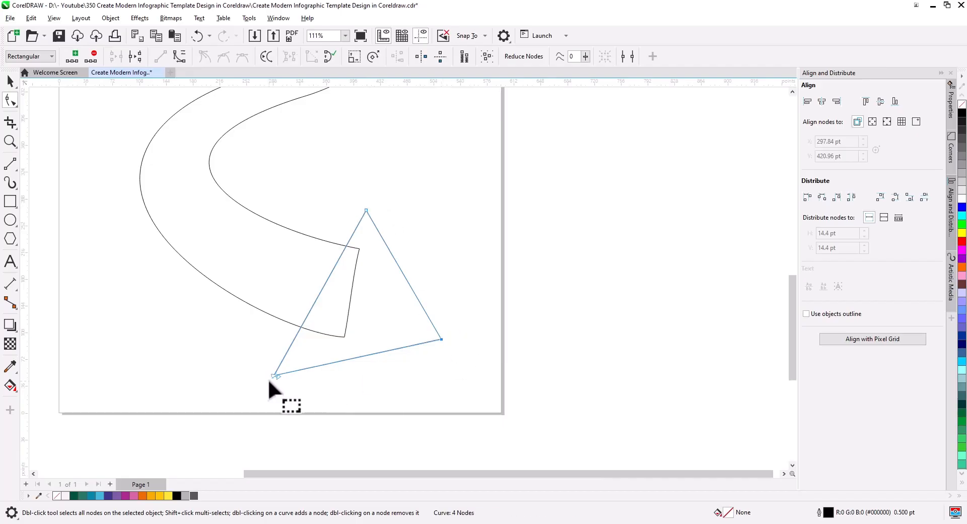
mouse_move(276, 375)
mouse_down()
mouse_move(265, 383)
mouse_move(274, 374)
mouse_up()
- Reshape the triangle by moving its three corners, and move the band's lower end corner slightly up and right
drag(366, 210, 365, 221)
drag(441, 339, 462, 314)
drag(275, 374, 287, 371)
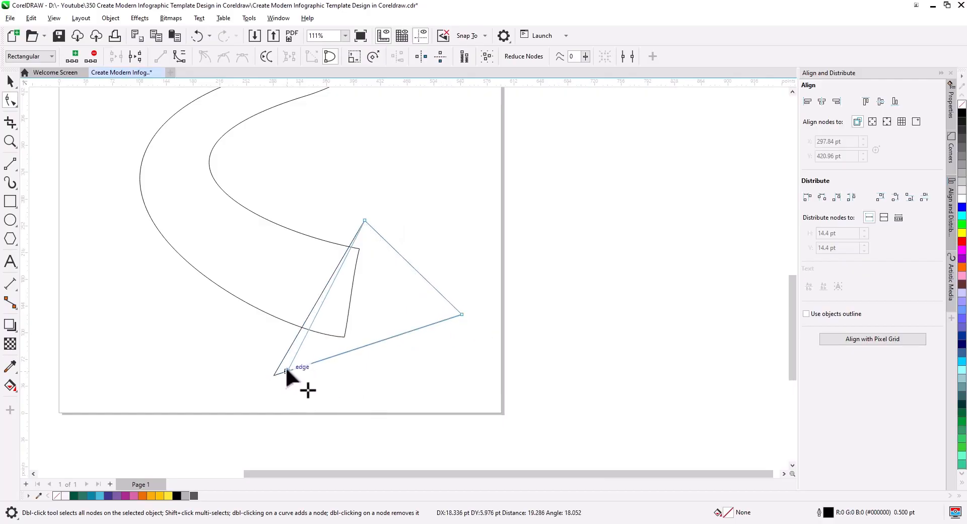
click(303, 328)
mouse_move(344, 336)
mouse_down()
mouse_move(345, 323)
mouse_move(335, 330)
mouse_move(352, 331)
mouse_move(356, 313)
mouse_move(352, 327)
mouse_up()
- Nudge the triangle up and right, then weld it with the winding band into one arrow
click(10, 82)
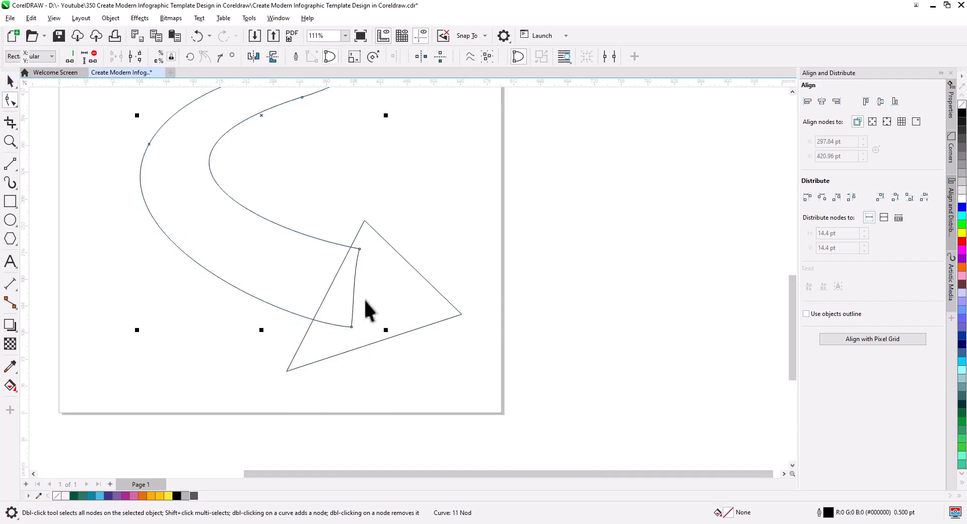
drag(388, 291, 392, 285)
shift+click(291, 310)
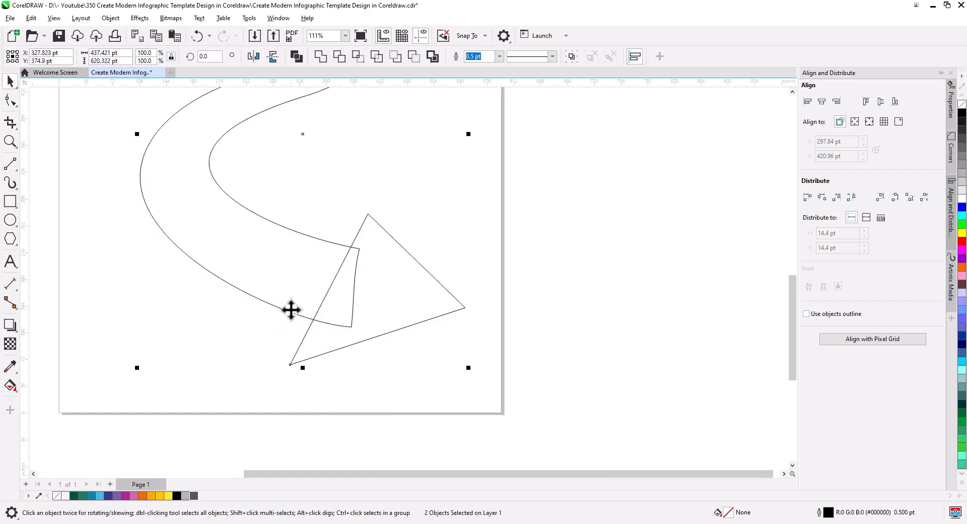
click(319, 55)
click(400, 162)
- Compress the winding arrow vertically to about 72% of its height, keeping its width
scroll(324, 225, down, 2)
drag(324, 224, 301, 278)
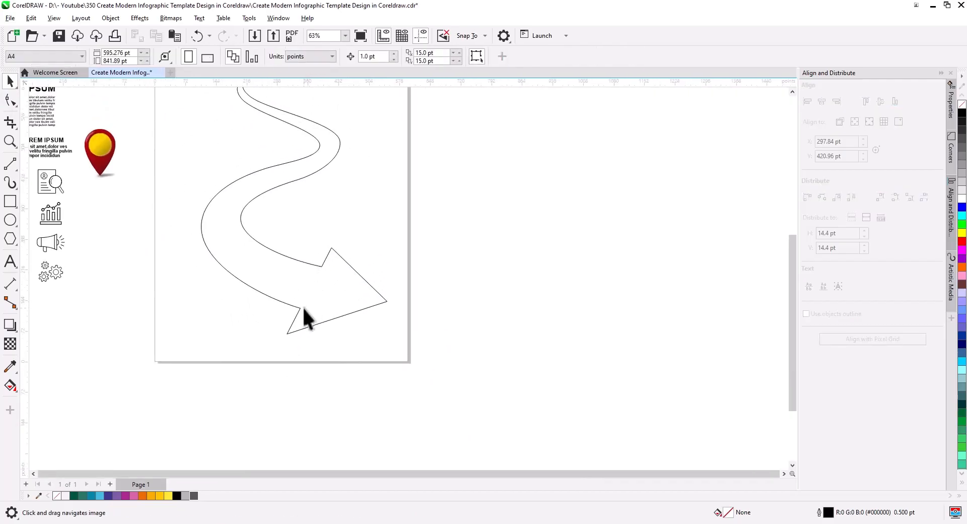
scroll(308, 322, down, 1)
click(311, 289)
drag(299, 351, 276, 330)
click(330, 308)
scroll(318, 283, up, 2)
click(288, 323)
scroll(283, 332, up, 1)
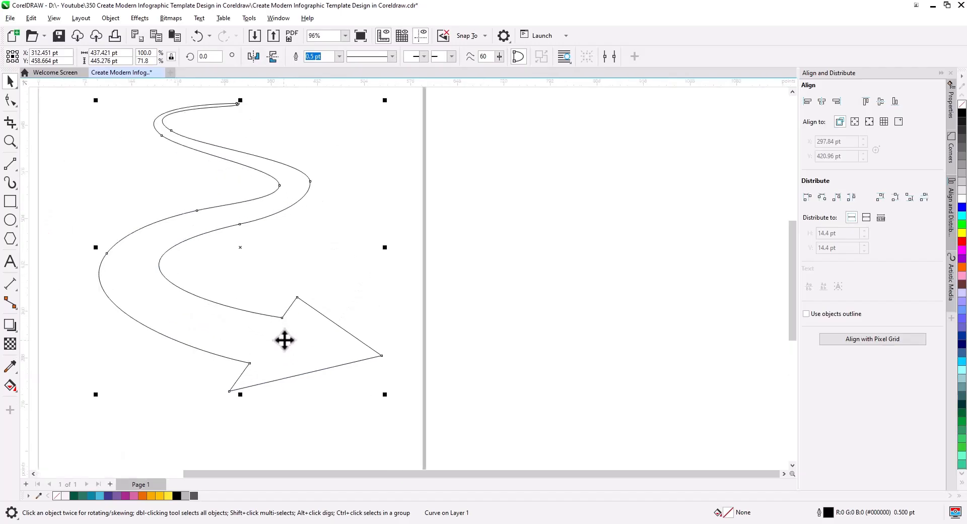
- Curve the short closing edge at the winding arrow's narrow tail end outward into a rounded tip
drag(283, 296, 287, 330)
scroll(189, 159, up, 2)
drag(189, 162, 190, 231)
click(8, 101)
click(326, 267)
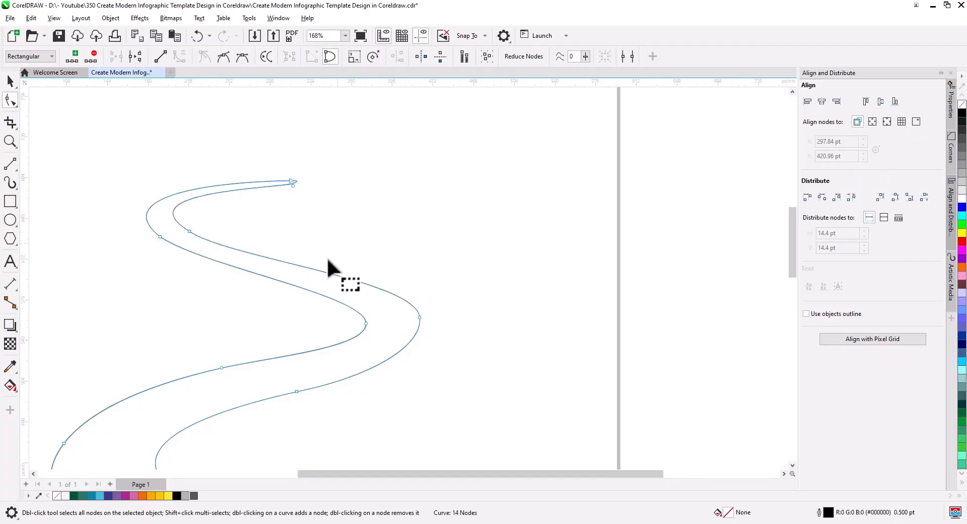
key(space)
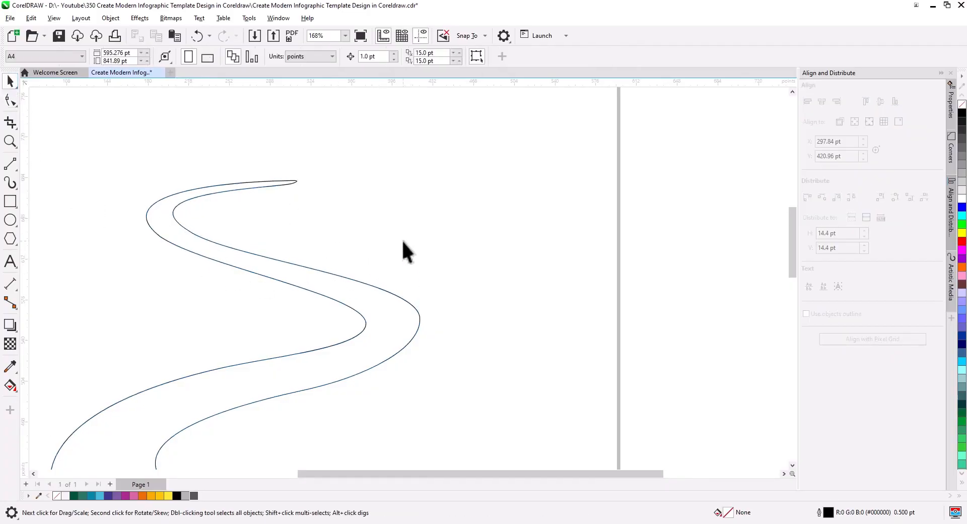
- Add a node at the outermost point of the tail and delete the surplus neighbouring nodes, leaving a single pointed tip
scroll(308, 198, up, 3)
key(space)
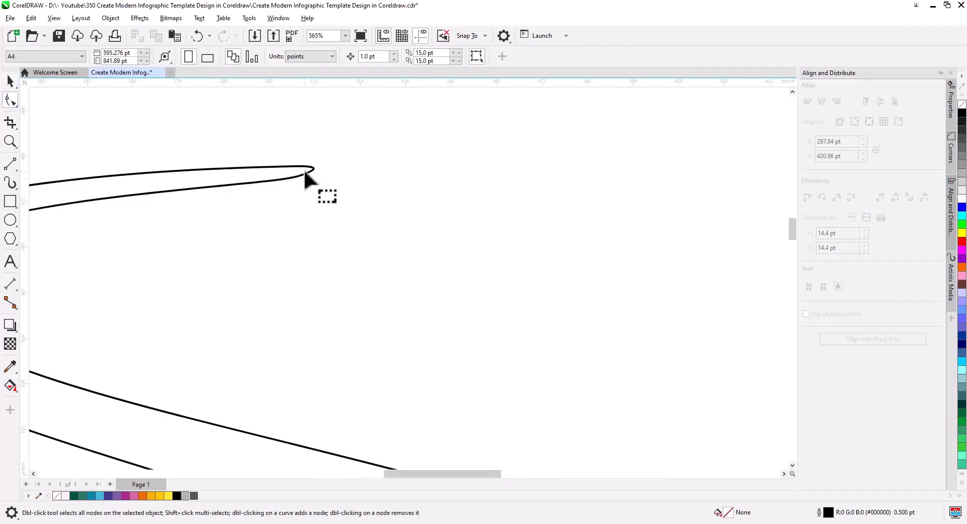
click(312, 169)
double_click(312, 169)
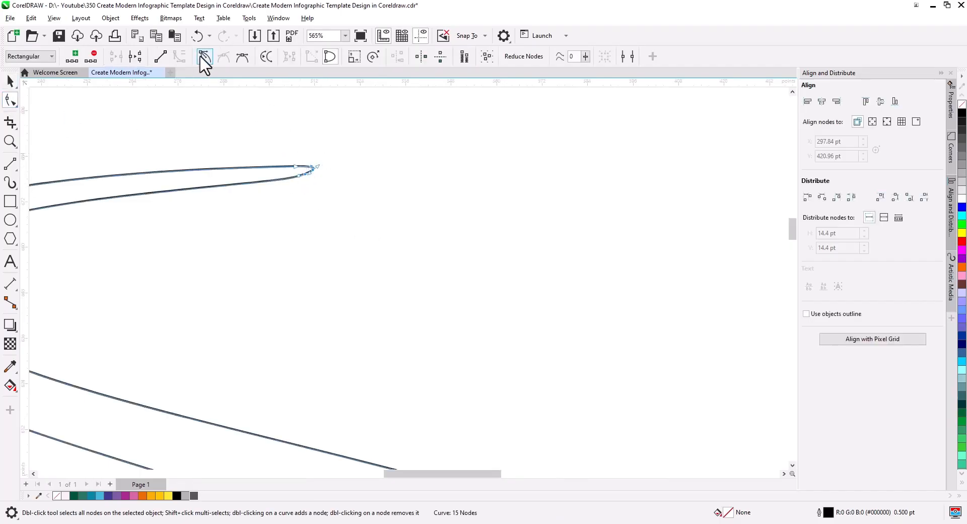
key(ctrl+z)
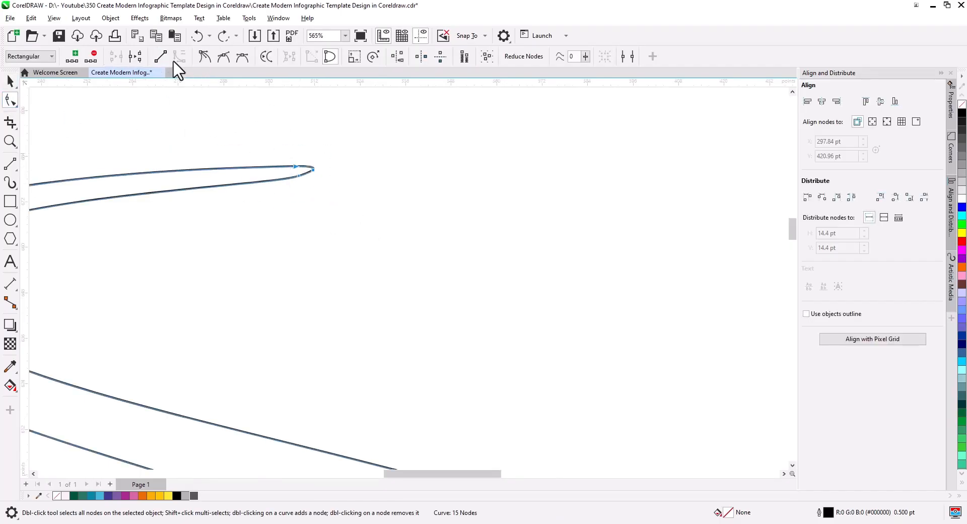
click(205, 59)
scroll(300, 183, up, 3)
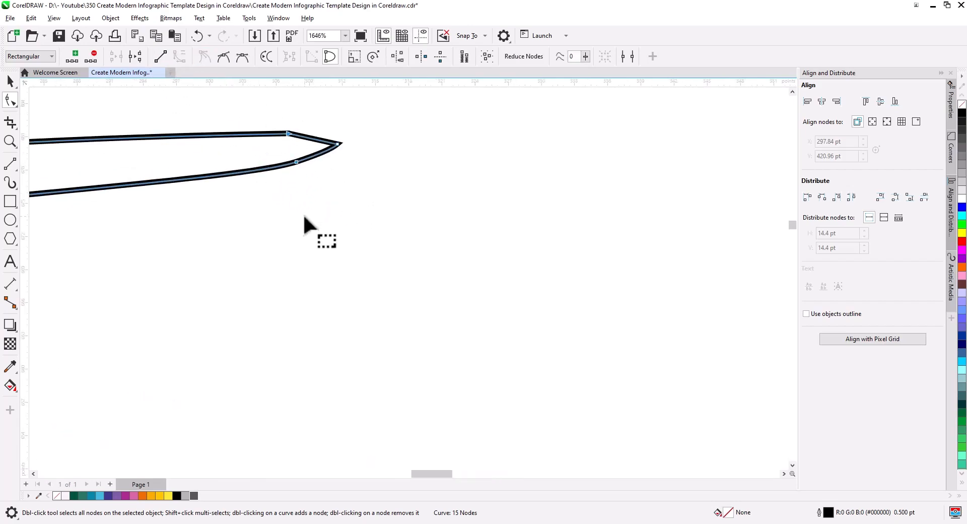
key(Delete)
scroll(285, 201, down, 7)
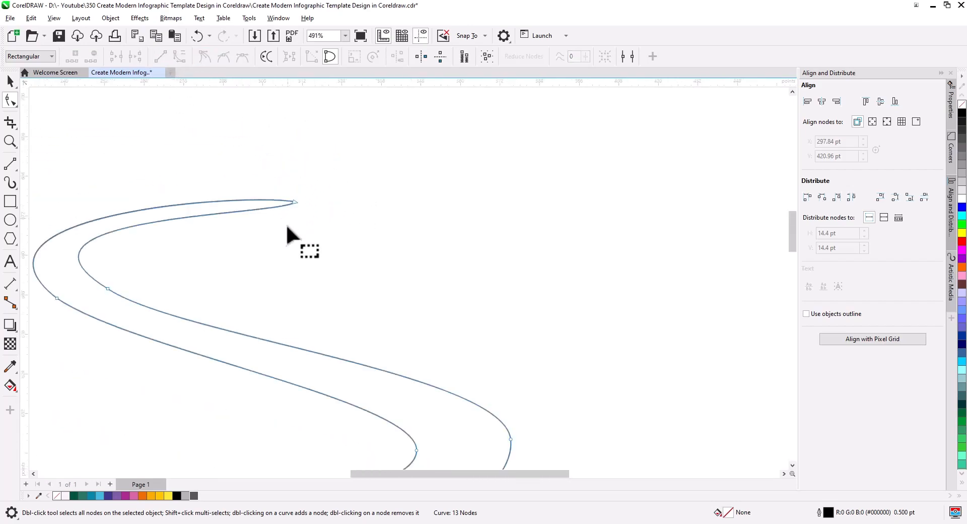
- Place a copy of the whole winding arrow slightly below and to the right of the original
click(11, 82)
click(335, 212)
scroll(347, 237, down, 2)
drag(368, 273, 335, 146)
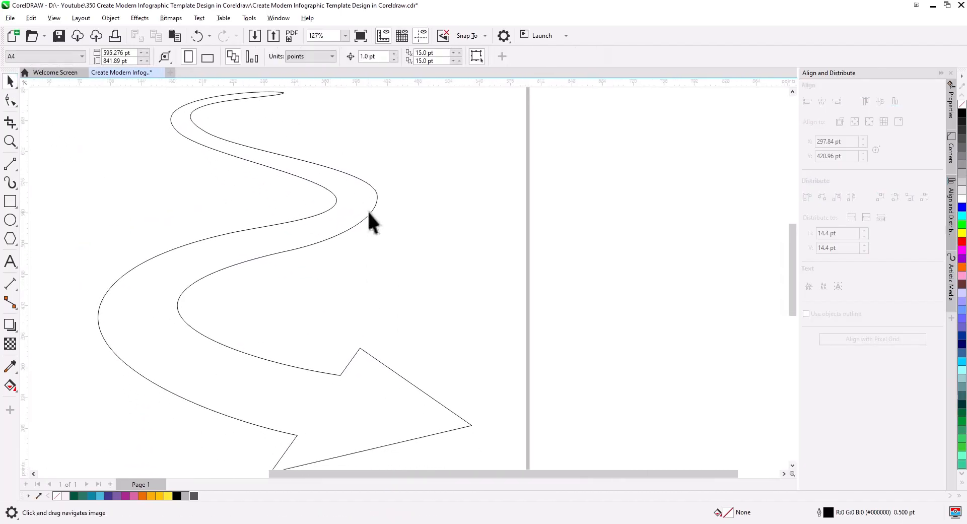
drag(370, 247, 348, 166)
drag(260, 389, 264, 400)
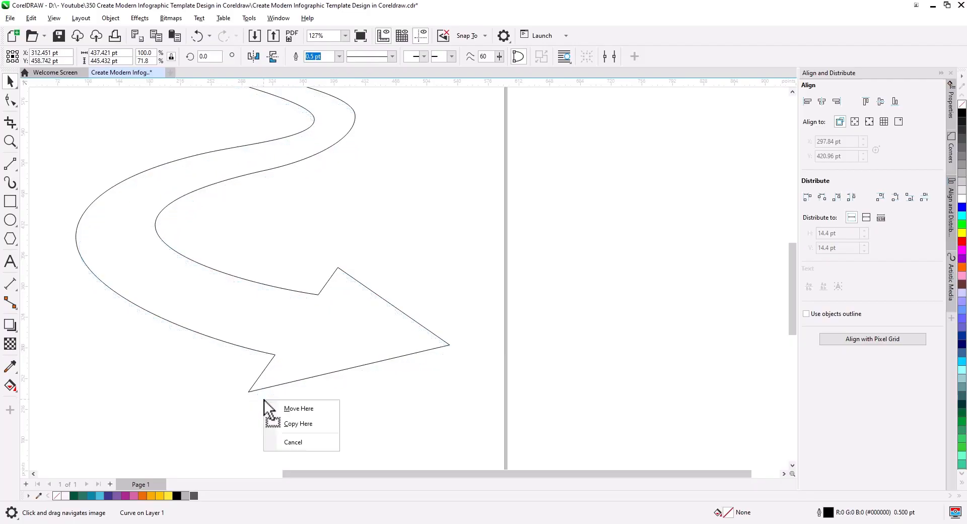
click(298, 425)
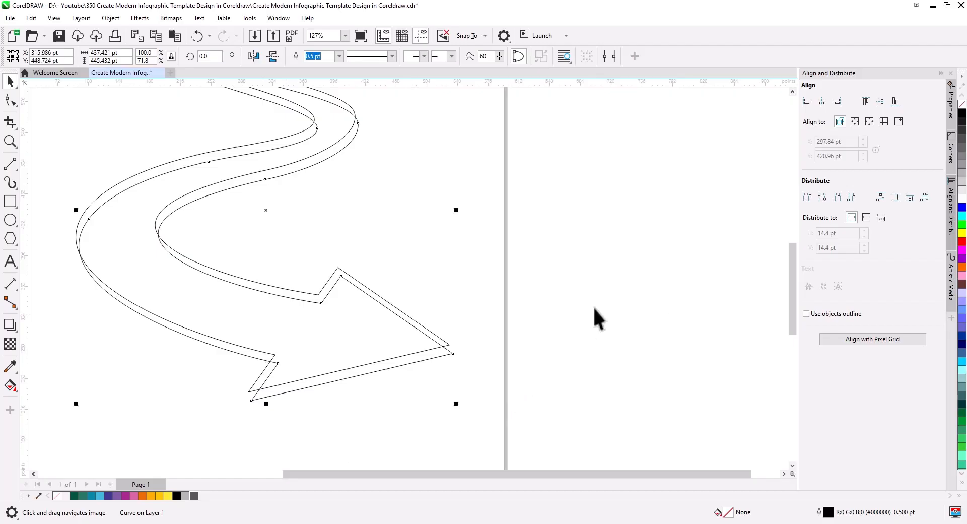
- Fill the original arrow with white and order it in front of the offset copy
click(502, 356)
click(439, 342)
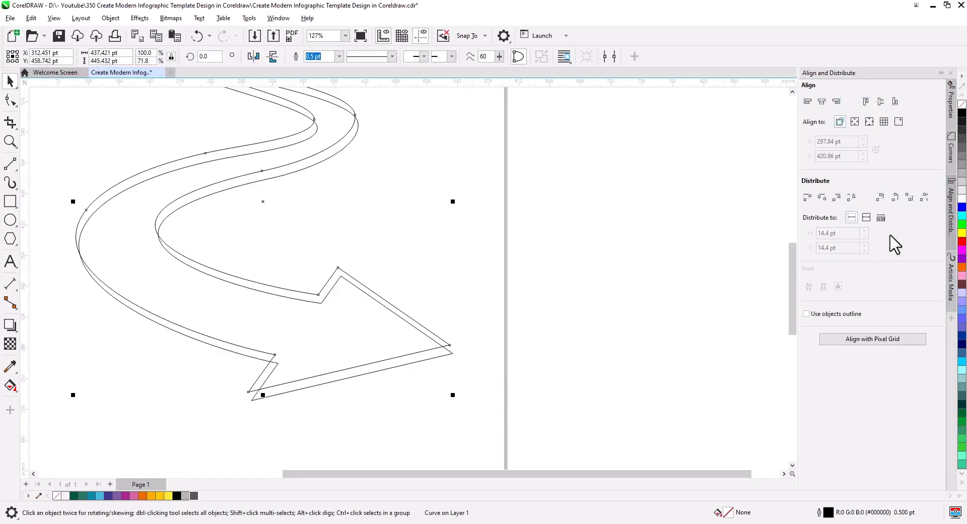
click(962, 198)
right_click(435, 335)
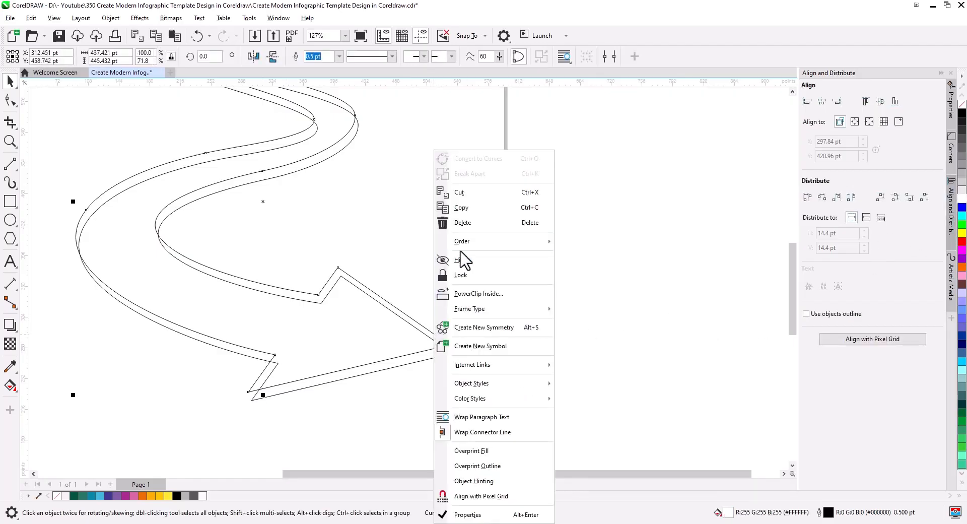
mouse_move(476, 244)
click(554, 244)
click(507, 366)
- Shift the rear arrow left to line up both arrowhead tips, and draw a vertical line about 15.5 pt long down from the front tip
scroll(401, 393, up, 3)
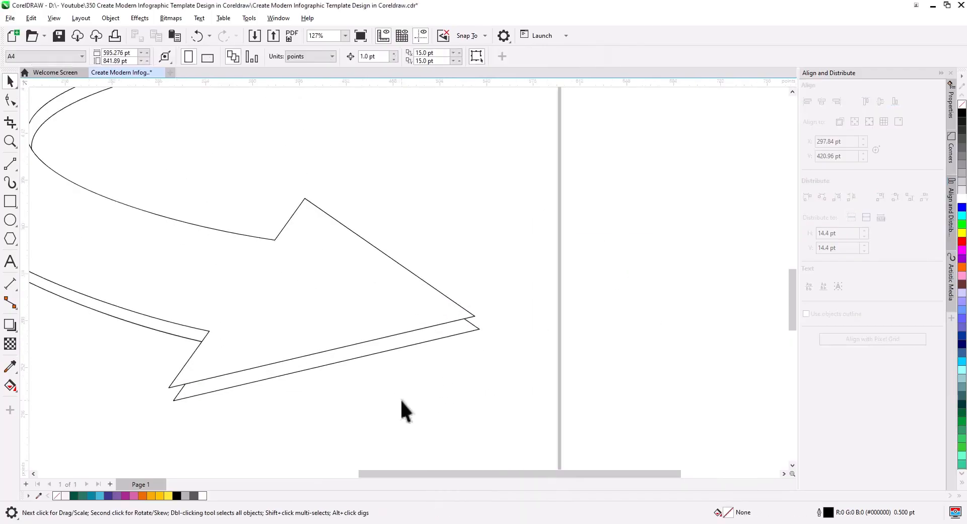
click(565, 263)
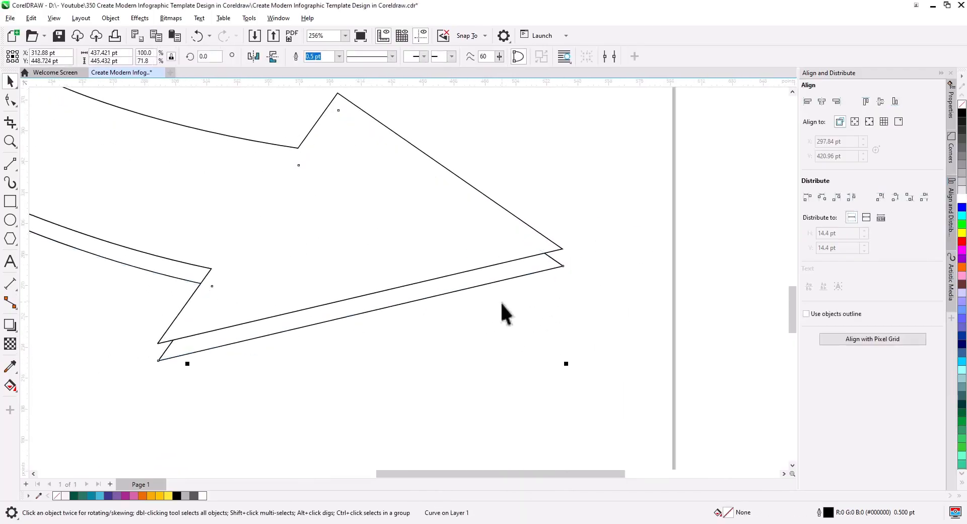
click(10, 164)
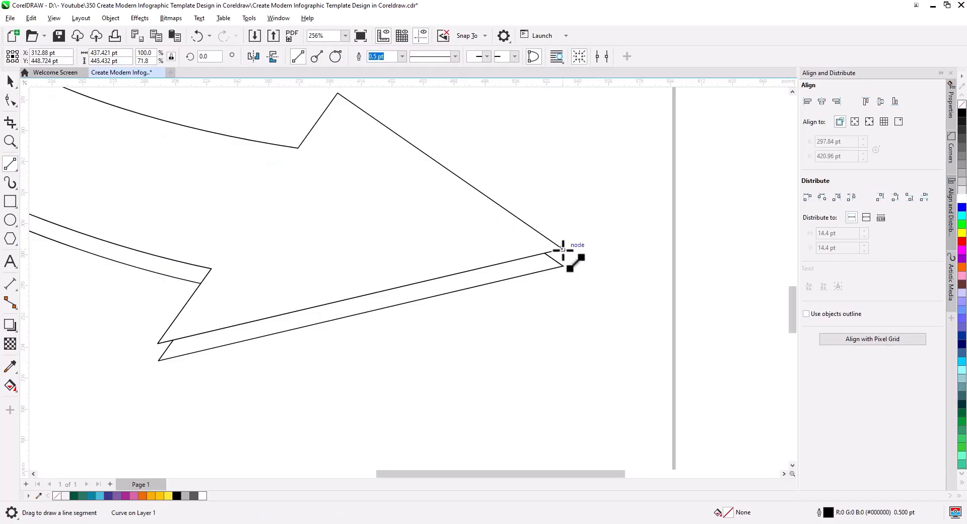
drag(562, 249, 562, 274)
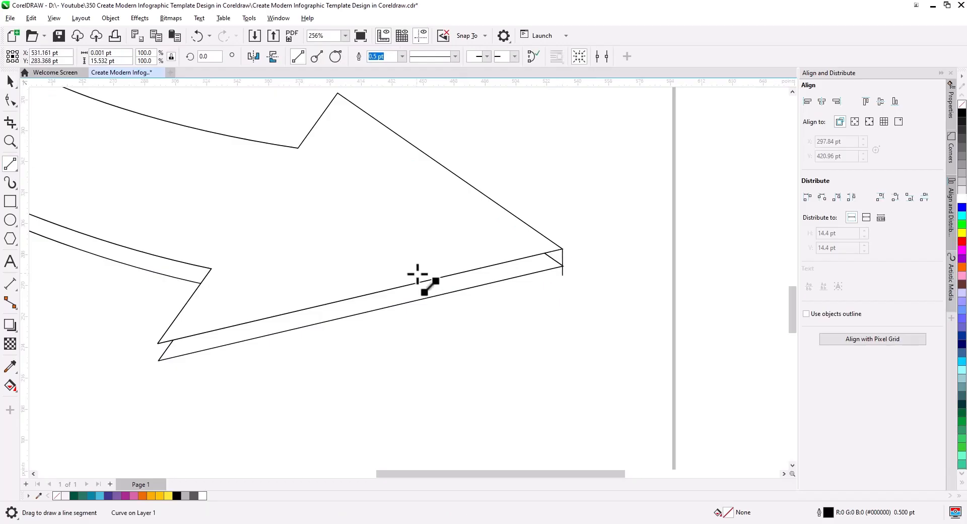
- Move the rear arrow down so its arrowhead tip meets the lower end of the vertical line
click(11, 83)
click(554, 271)
click(562, 270)
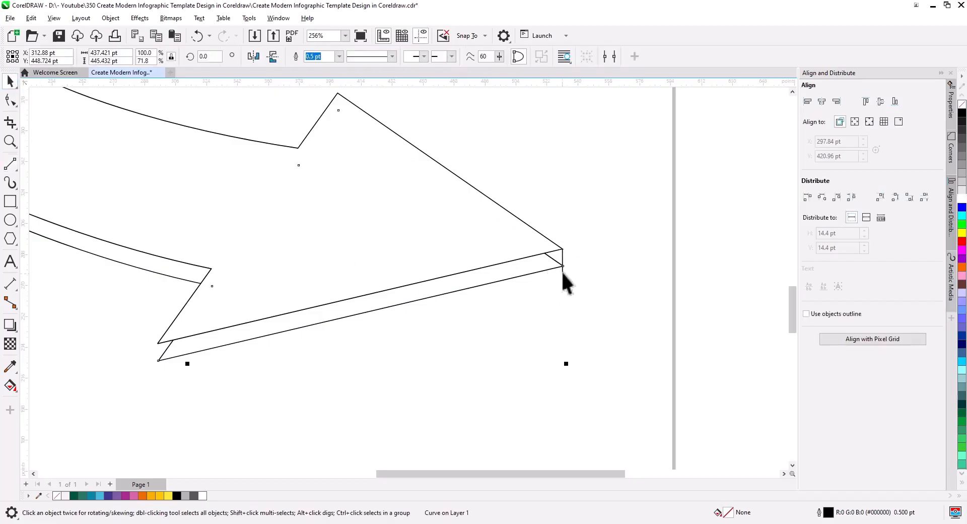
- Copy the vertical line to the arrowhead's lower-left corner, snapping its upper end to the front arrow's corner
drag(561, 266, 159, 344)
click(489, 328)
click(563, 255)
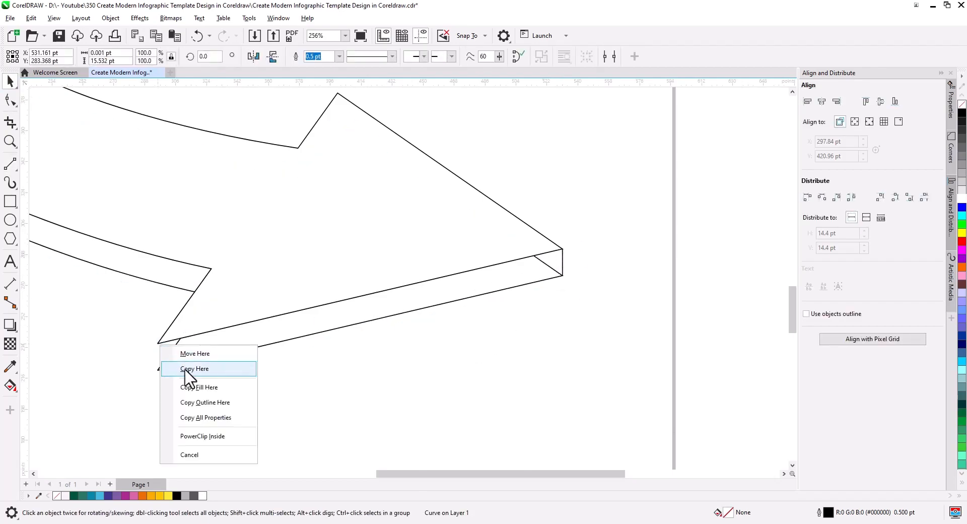
click(187, 372)
- Copy the vertical line onto the outer left edge of the arrow's large lower bend
drag(131, 383, 461, 417)
scroll(434, 403, down, 2)
drag(406, 378, 362, 417)
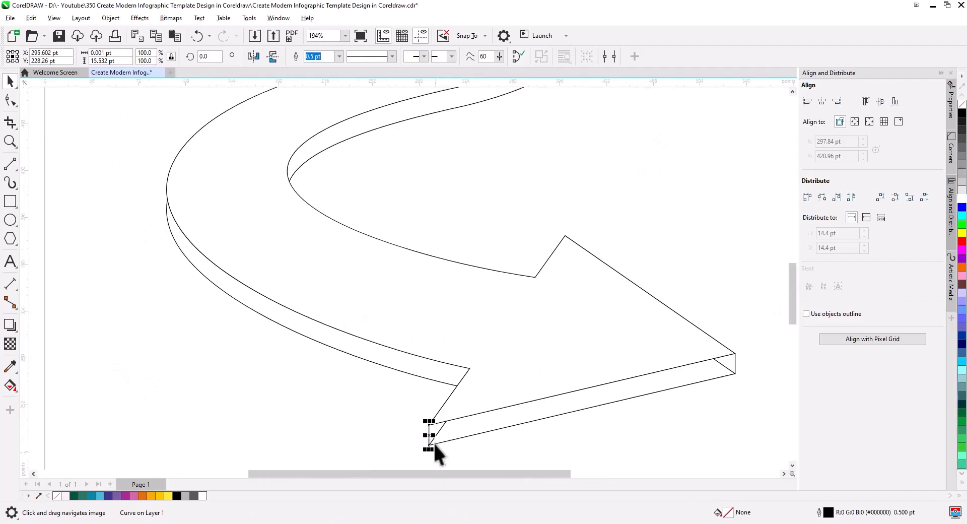
drag(429, 426, 143, 338)
click(151, 216)
scroll(151, 215, up, 4)
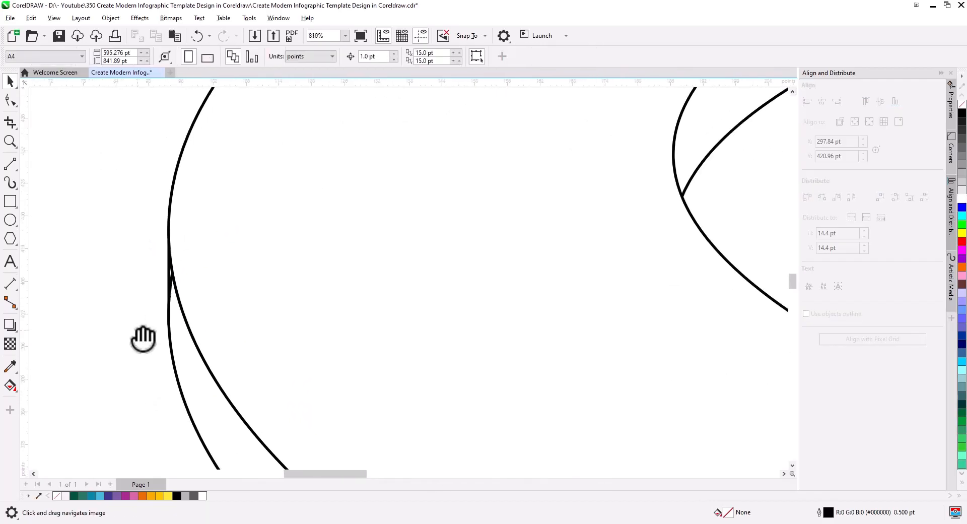
- Copy the vertical line onto the outer right edge of the middle bend and align it with the front outline
scroll(137, 330, down, 4)
scroll(176, 324, down, 1)
drag(217, 322, 216, 334)
drag(133, 318, 536, 319)
click(583, 175)
scroll(561, 156, up, 4)
mouse_move(494, 261)
mouse_down()
mouse_move(512, 272)
mouse_move(503, 262)
mouse_up()
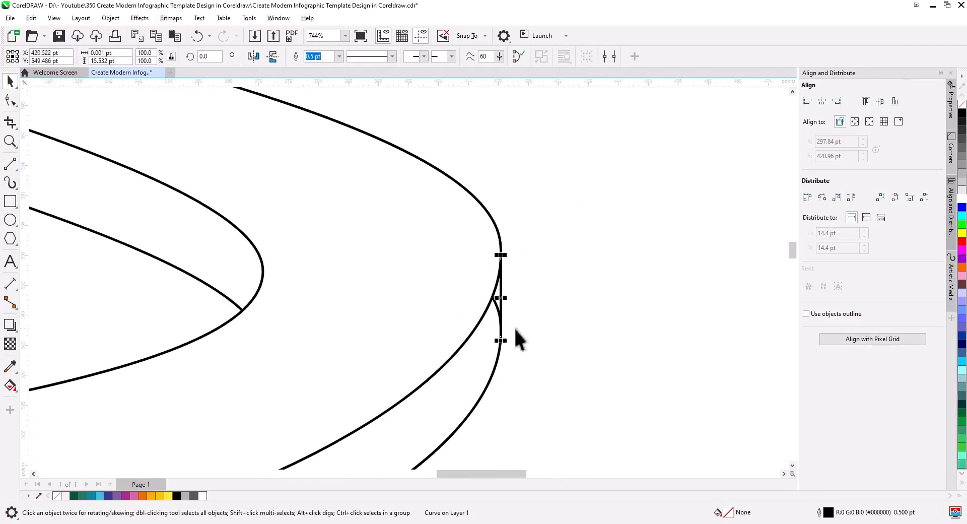
click(410, 316)
- Copy the vertical line to the upper bend and snap it onto the bend's outer left edge
scroll(439, 320, down, 3)
drag(402, 327, 427, 386)
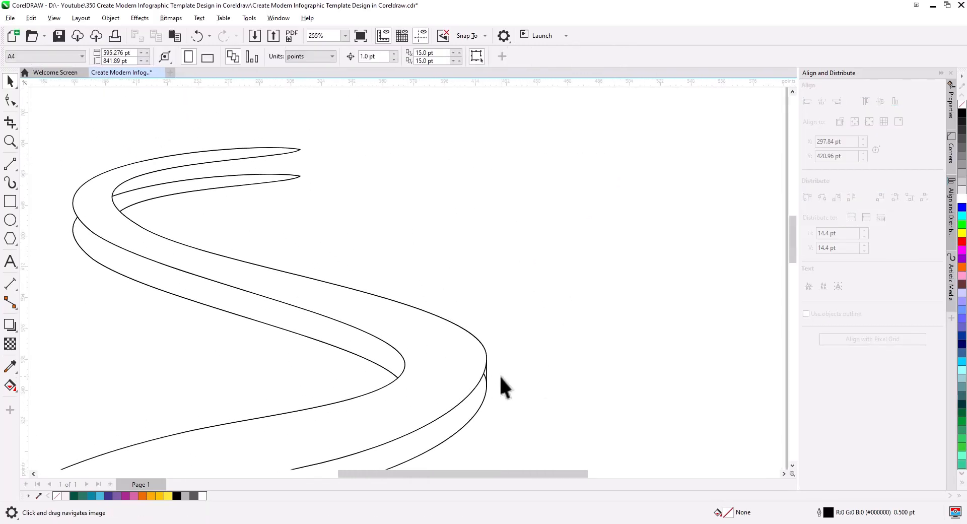
drag(486, 370, 71, 207)
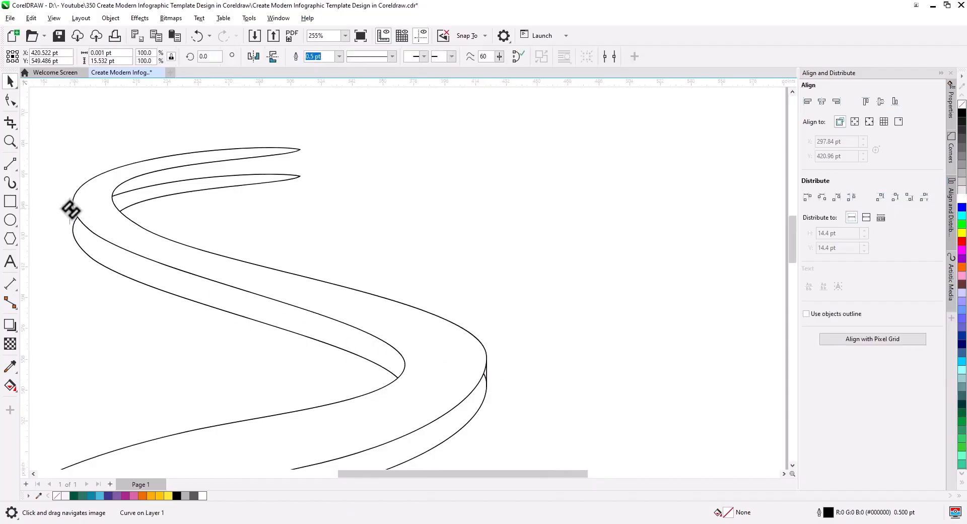
click(107, 232)
scroll(70, 220, up, 1)
scroll(72, 227, up, 2)
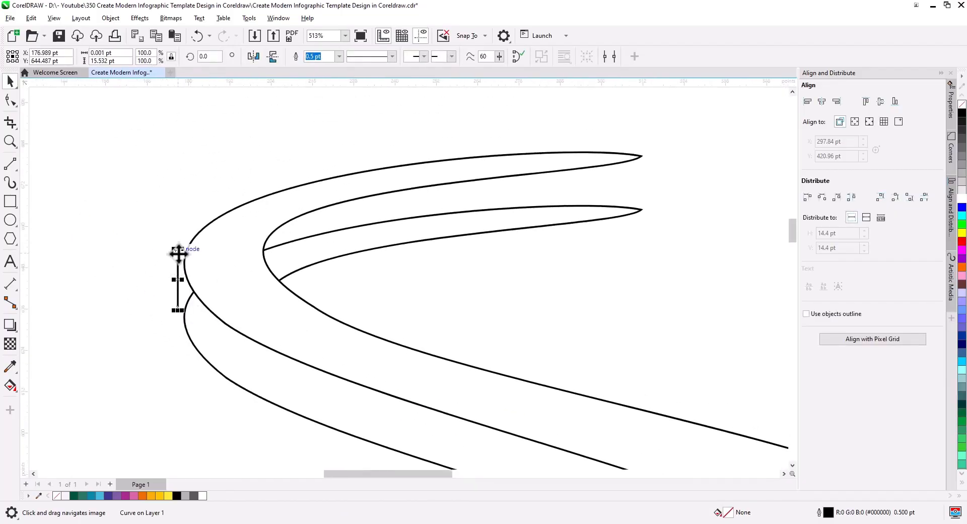
drag(178, 253, 184, 263)
click(155, 343)
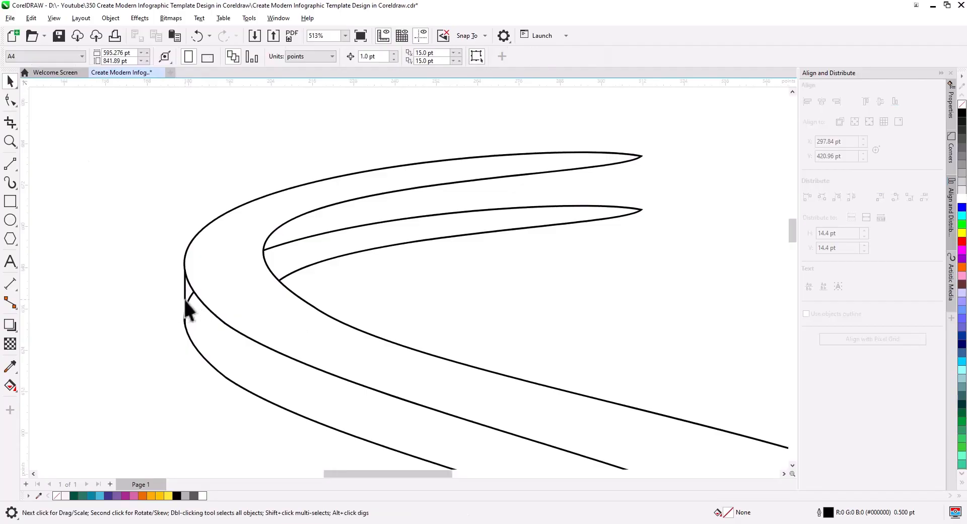
- Fine-tune the upper bend's vertical line so it touches the outer edges of both arrows
click(186, 302)
scroll(185, 336, up, 2)
drag(189, 206, 187, 200)
click(162, 339)
scroll(222, 343, down, 2)
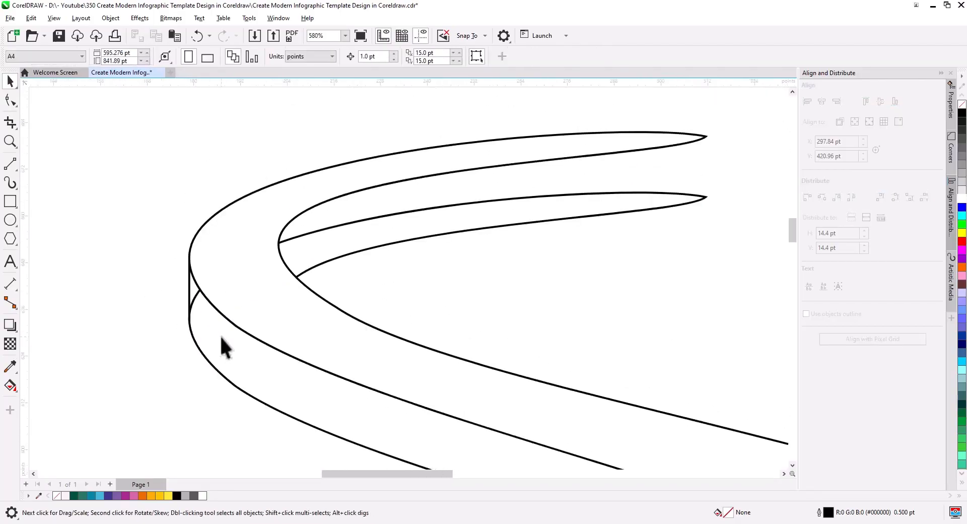
- Copy the vertical line to the tail end, snapping its upper end to the front arrow's tail tip
scroll(222, 347, down, 1)
drag(166, 325, 509, 227)
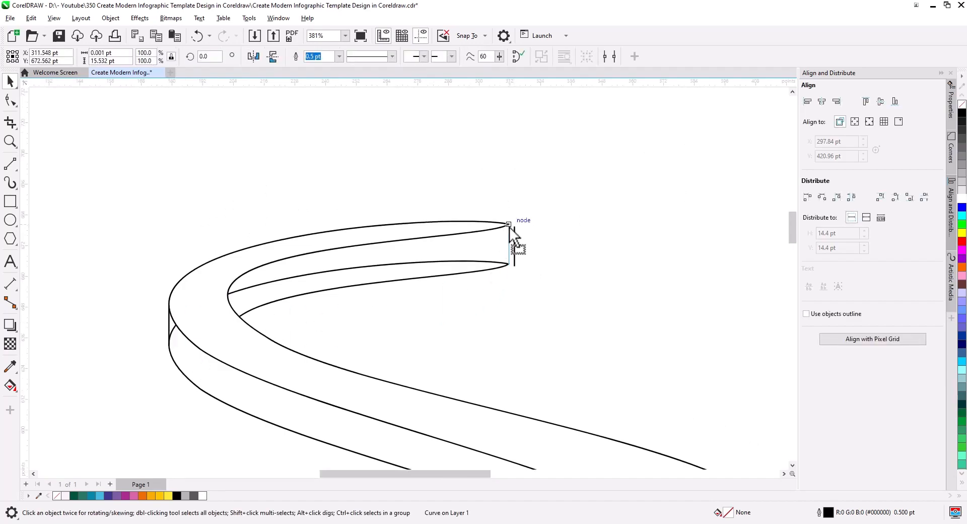
click(523, 305)
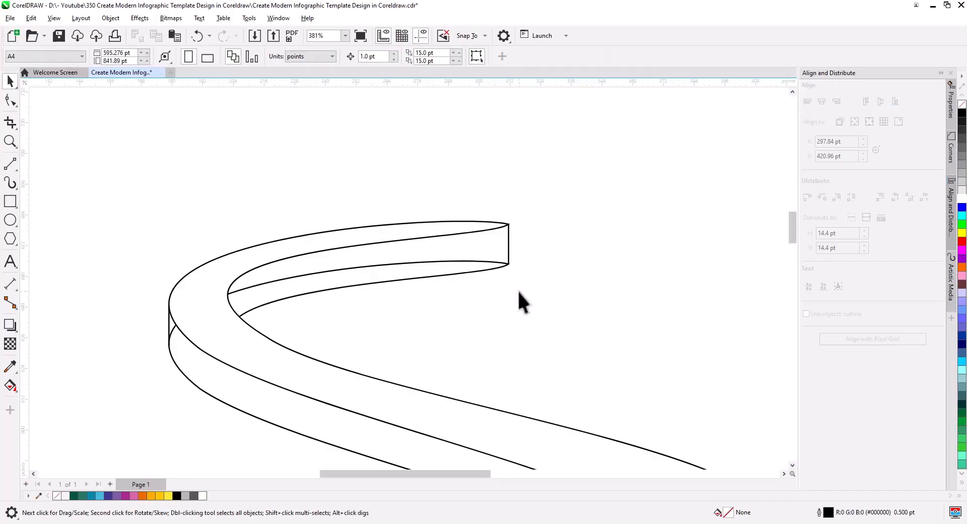
- Raise the rear arrow's tail tip node about 4.9 pt along the vertical line to make the tail thinner
click(422, 279)
click(10, 100)
click(509, 263)
drag(510, 264, 507, 250)
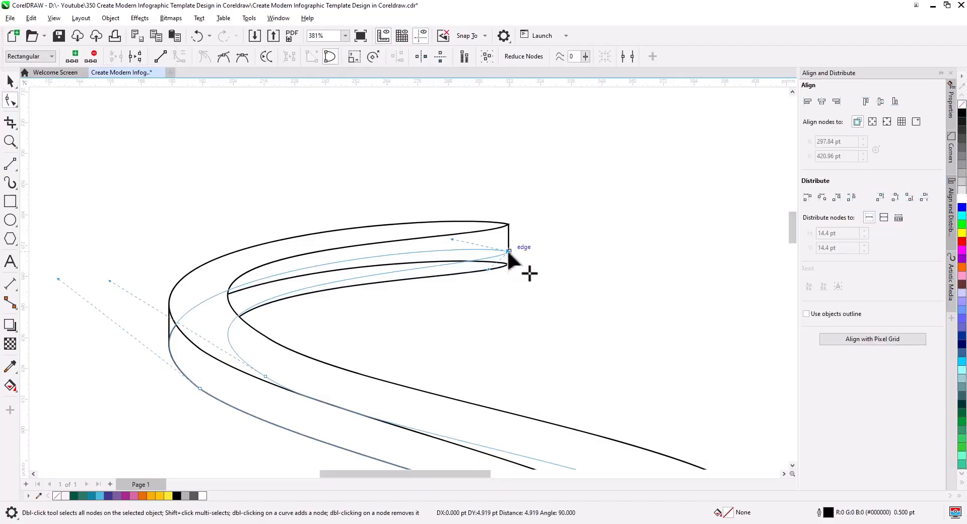
click(11, 84)
click(602, 322)
- Use Smart Fill to colour the arrowhead's front side face and its two corner pieces yellow-green (C25 M0 Y100 K0)
scroll(561, 323, down, 5)
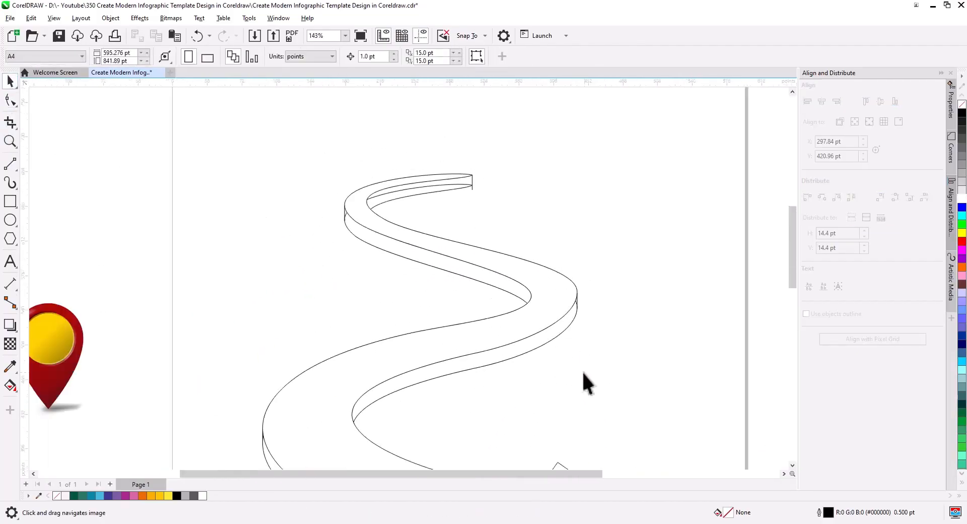
drag(620, 453, 537, 245)
drag(535, 397, 539, 368)
scroll(536, 370, up, 1)
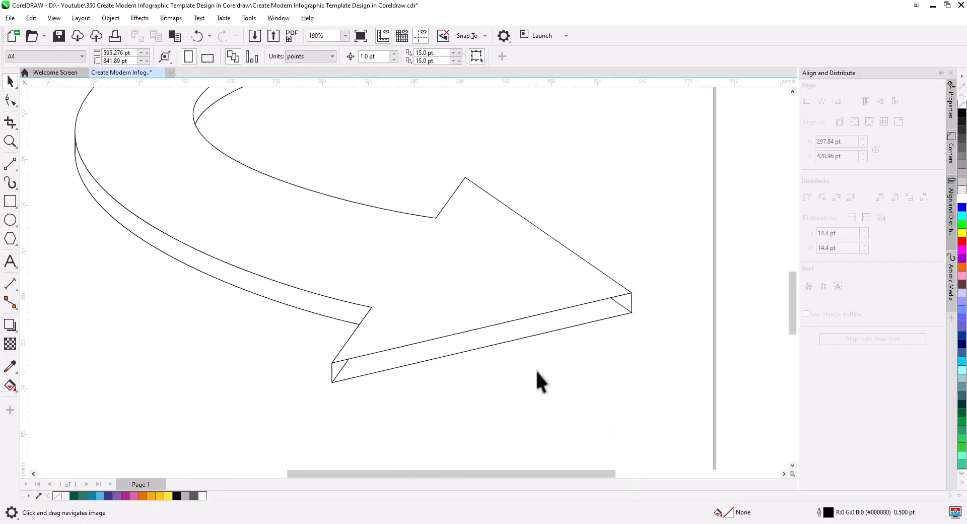
click(11, 388)
click(36, 404)
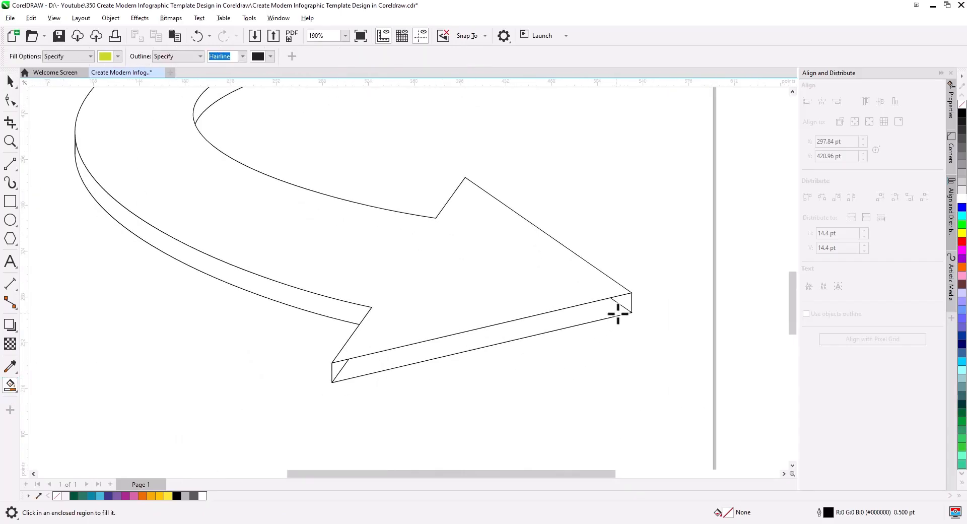
click(423, 357)
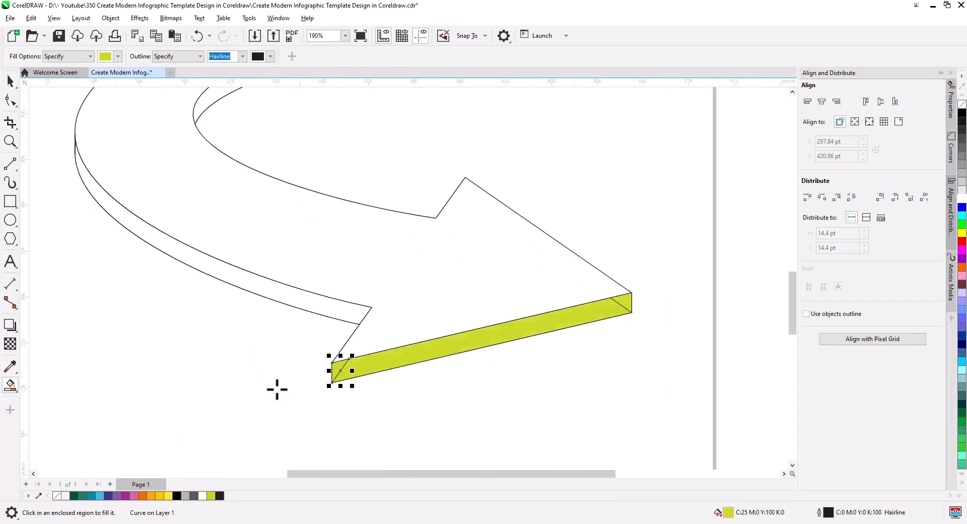
- Weld the three filled arrowhead pieces into one side face and delete the vertical construction lines at its two ends
key(space)
shift+click(445, 350)
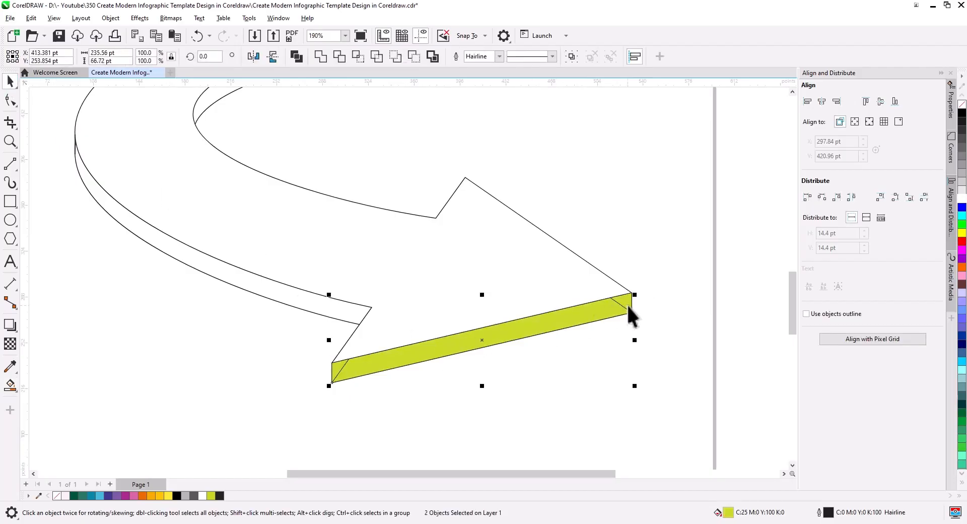
drag(678, 361, 599, 267)
key(Delete)
drag(364, 409, 303, 337)
key(Delete)
drag(284, 380, 305, 439)
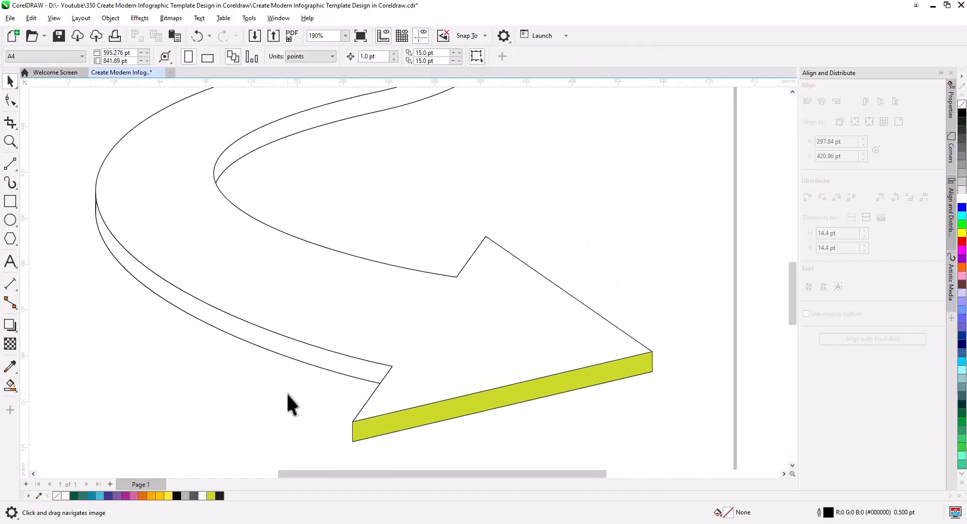
- Draw four straight divider lines across the road's top face at the arrowhead base, lower bend, left bend and middle stretch
click(11, 164)
drag(458, 276, 392, 366)
drag(283, 232, 217, 307)
drag(184, 248, 256, 350)
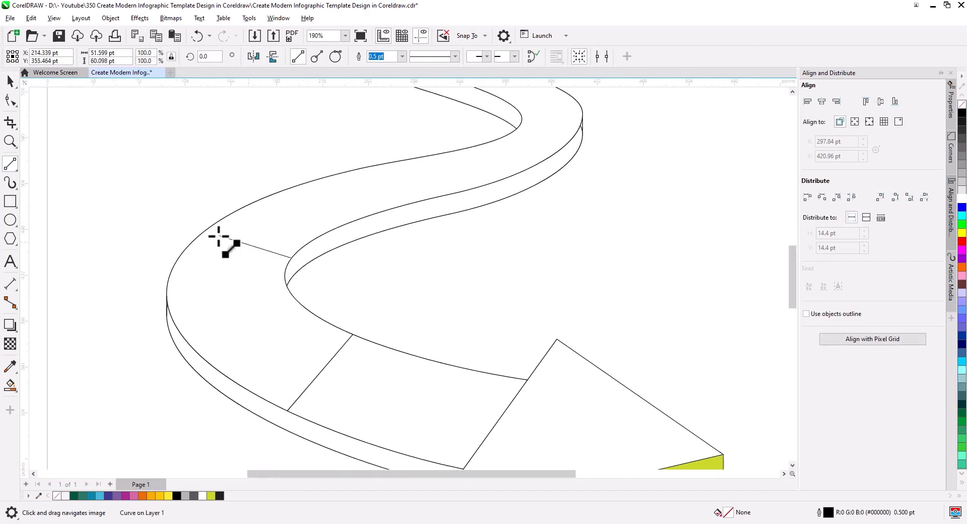
drag(219, 236, 193, 239)
drag(310, 280, 230, 359)
drag(350, 278, 316, 241)
drag(414, 254, 288, 346)
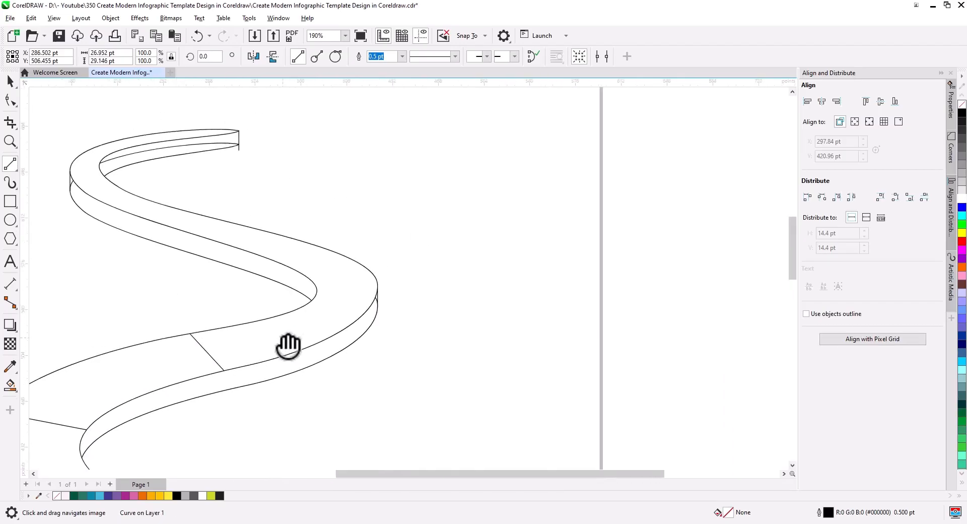
- Draw six more straight divider lines across the road's top face from the right bend up to the tail section
drag(290, 313, 290, 312)
mouse_move(339, 275)
mouse_down()
mouse_move(362, 329)
mouse_move(327, 331)
mouse_up()
drag(296, 290, 280, 307)
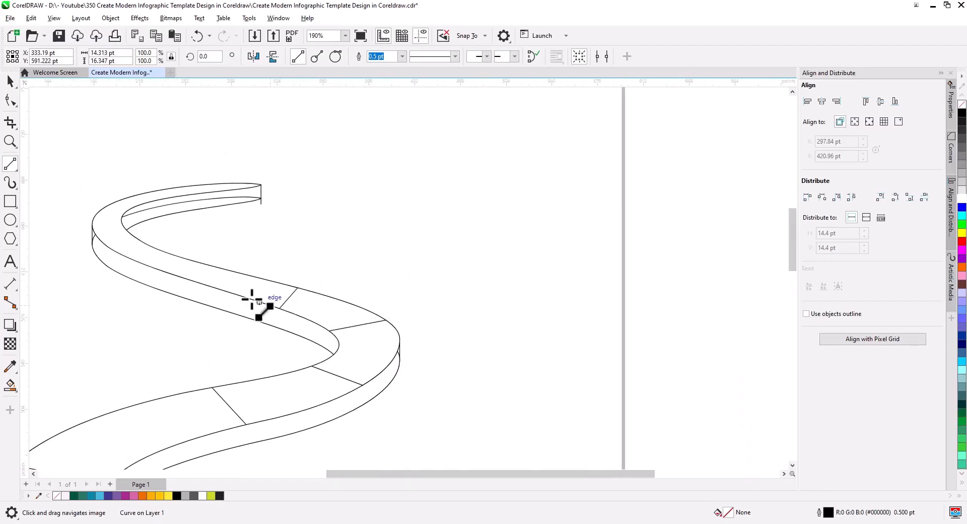
drag(205, 279, 201, 283)
drag(147, 245, 121, 254)
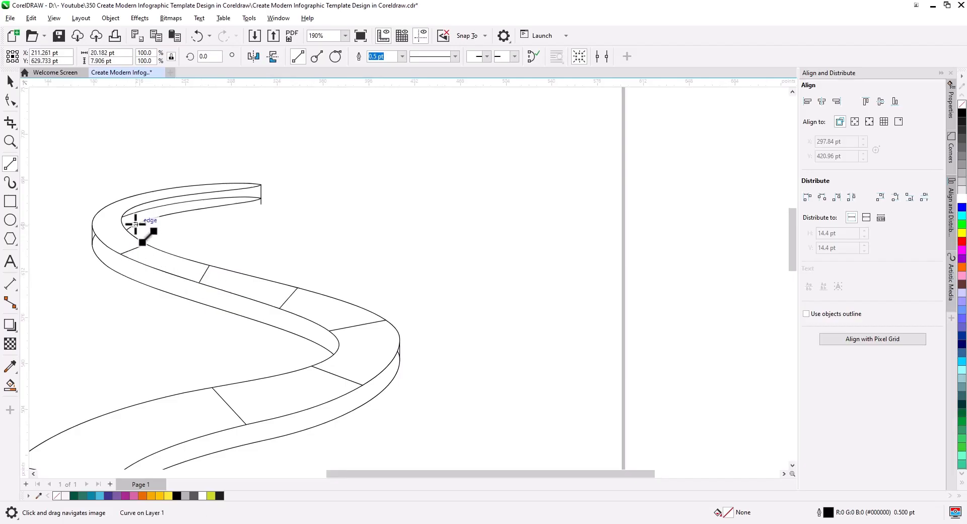
drag(137, 205, 117, 201)
- Copy the tail's vertical line onto the front-edge ends of the three dividers nearest the tail, snapping to their nodes
click(10, 82)
click(226, 227)
scroll(252, 231, up, 2)
drag(254, 232, 453, 243)
click(469, 139)
drag(469, 139, 181, 188)
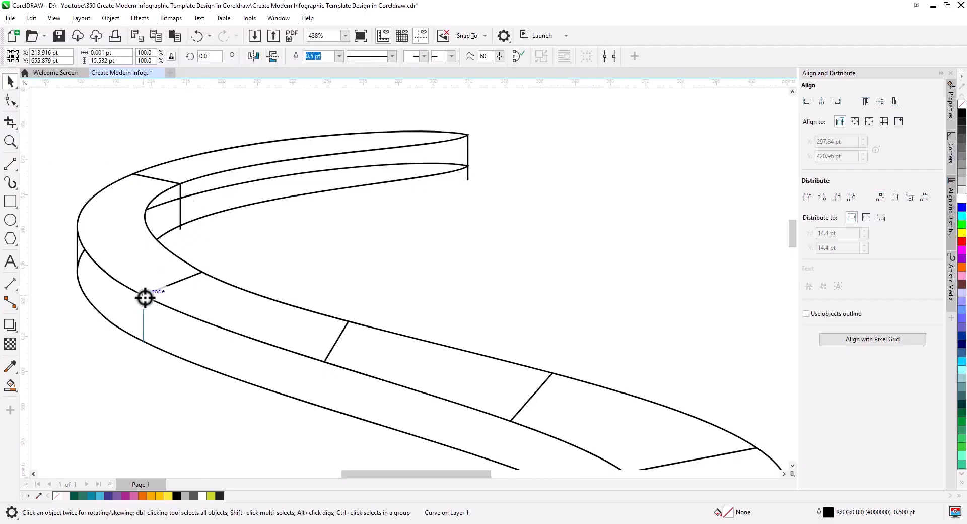
drag(145, 297, 144, 305)
drag(350, 390, 327, 363)
drag(326, 363, 114, 195)
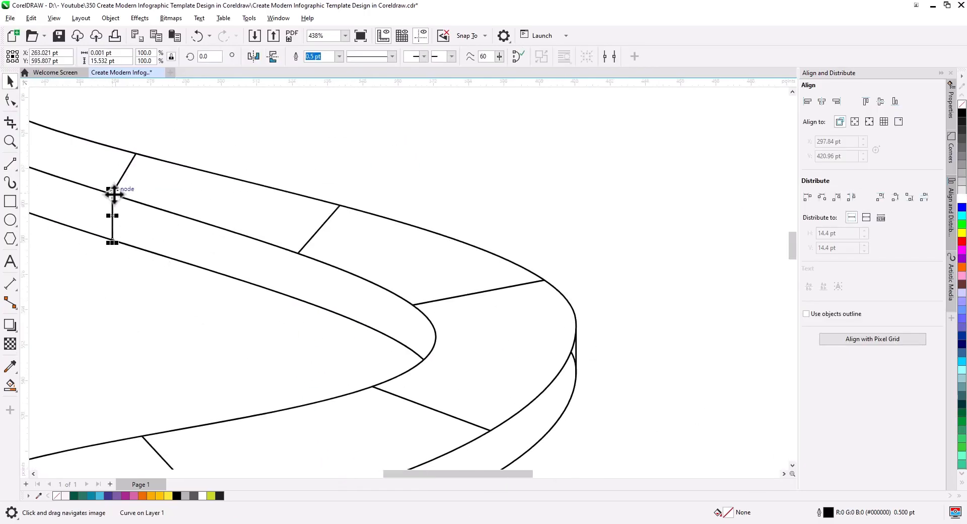
- Copy the vertical line to the front-edge ends of the next four dividers, around the right bend and along the middle stretch
drag(298, 257, 297, 256)
drag(413, 309, 259, 175)
drag(339, 302, 339, 302)
drag(375, 385, 632, 264)
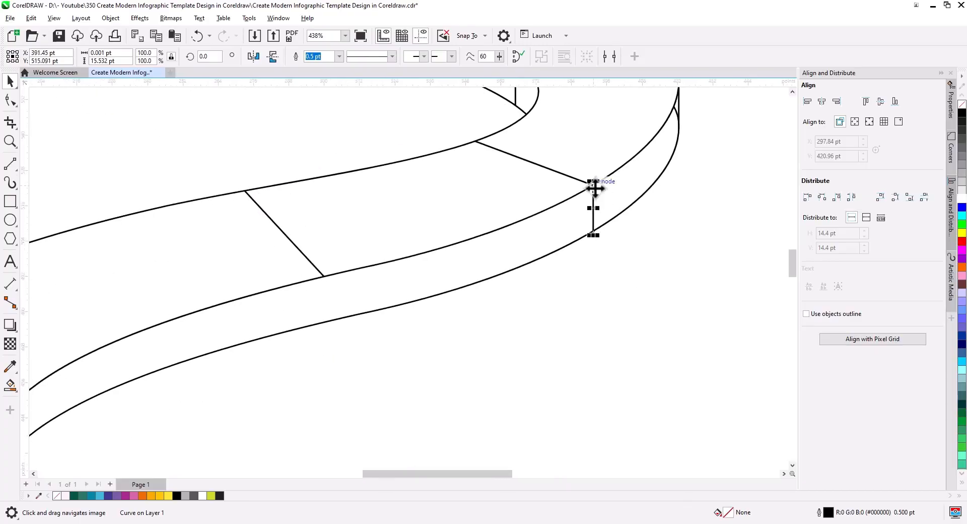
click(325, 279)
drag(351, 396, 643, 265)
- Copy the vertical line to the front-edge ends of the dividers at the large left bend and the lower bend
drag(411, 248, 302, 288)
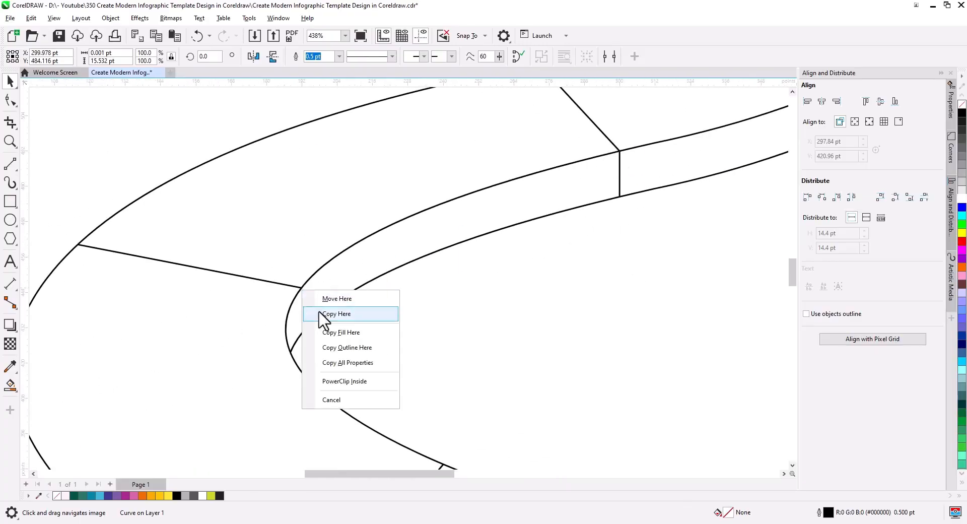
click(321, 315)
drag(353, 368, 506, 208)
scroll(506, 207, down, 1)
drag(435, 438, 454, 445)
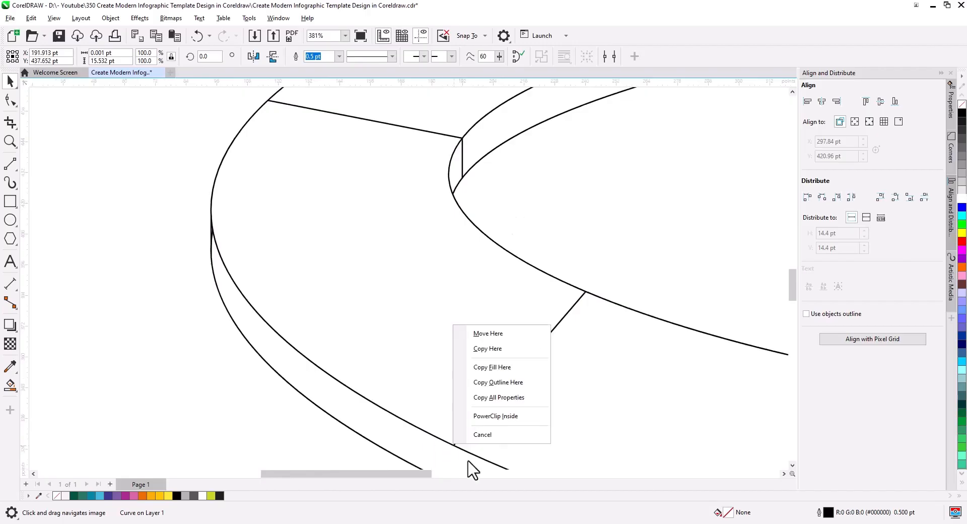
click(474, 349)
drag(545, 442, 384, 149)
- Select the whole divided arrow and place a copy of it beside the page on its right
scroll(406, 262, down, 12)
drag(527, 382, 282, 93)
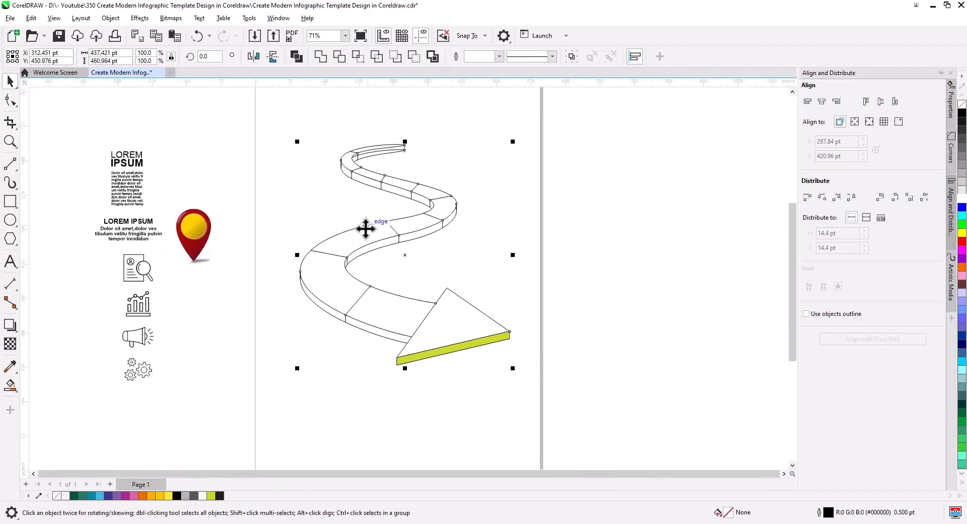
drag(370, 237, 738, 234)
click(758, 259)
click(605, 302)
- Use Smart Fill to colour the arrowhead's top, the adjoining road segment's top and side, and the large left bend yellow-green (C25 M0 Y100 K0)
scroll(432, 335, up, 6)
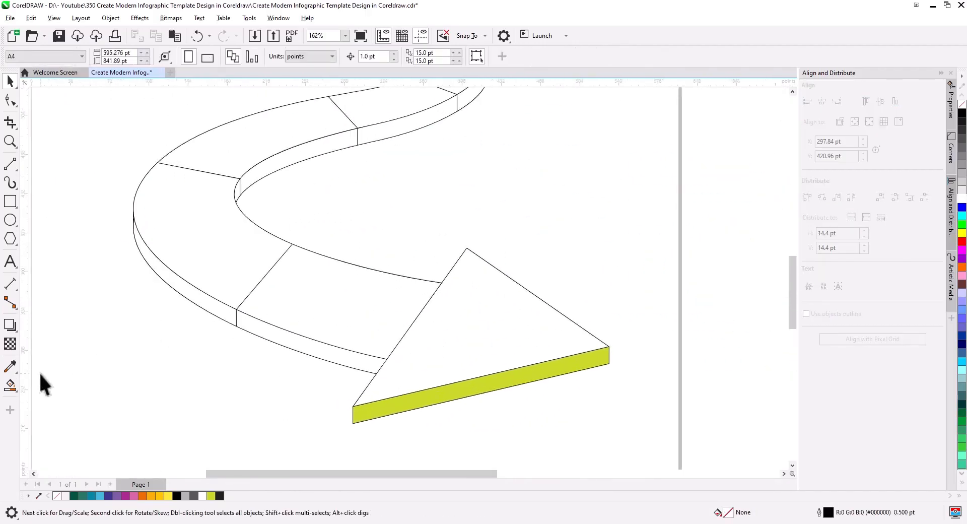
click(10, 385)
click(359, 312)
click(336, 358)
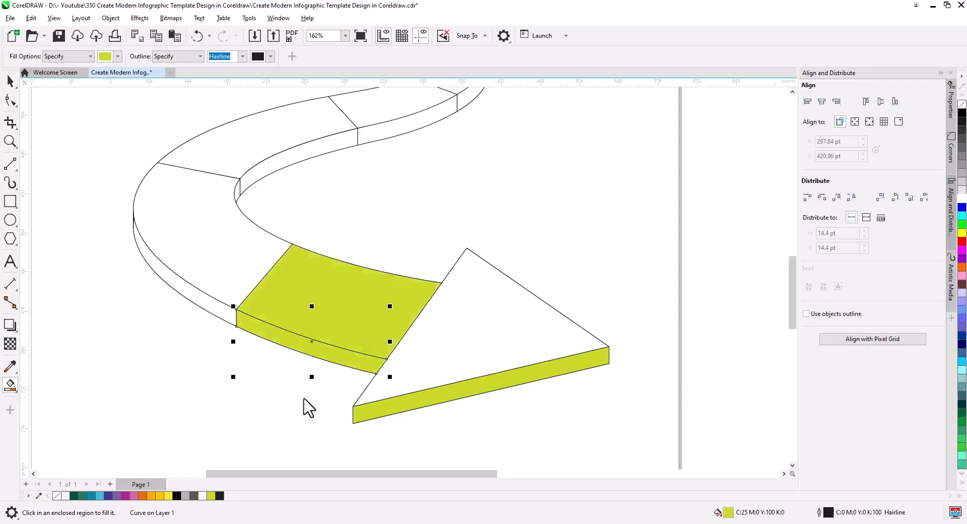
click(426, 348)
click(219, 272)
drag(193, 314, 423, 385)
click(415, 358)
- Smart Fill the top and side faces of the middle road segments up to the right bend yellow-green
scroll(472, 271, up, 2)
drag(472, 271, 411, 316)
click(397, 300)
click(189, 332)
click(347, 298)
click(388, 336)
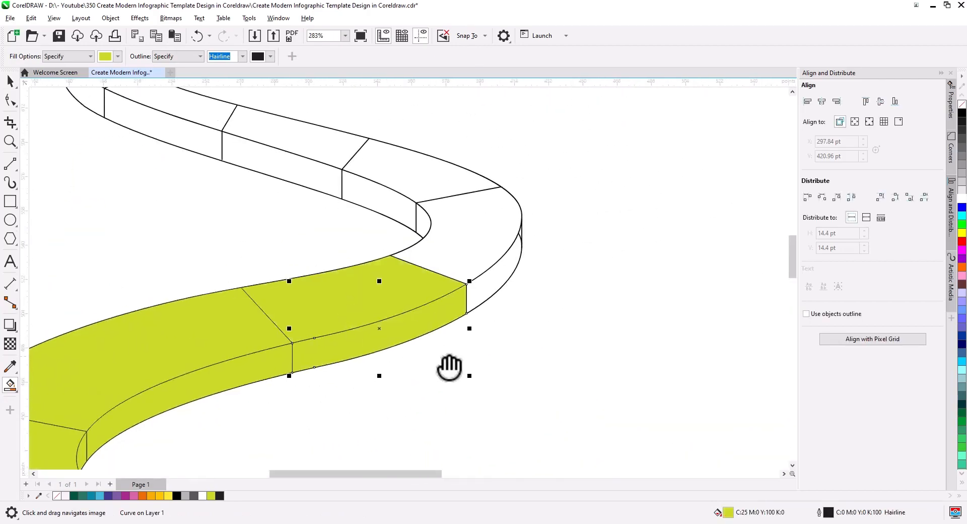
click(424, 333)
- Fill the right bend's outer sliver, join it with the adjacent side face, and fill the bend's inner side piece
scroll(436, 303, up, 2)
click(348, 282)
click(10, 81)
click(434, 296)
shift+click(413, 358)
click(10, 385)
click(421, 301)
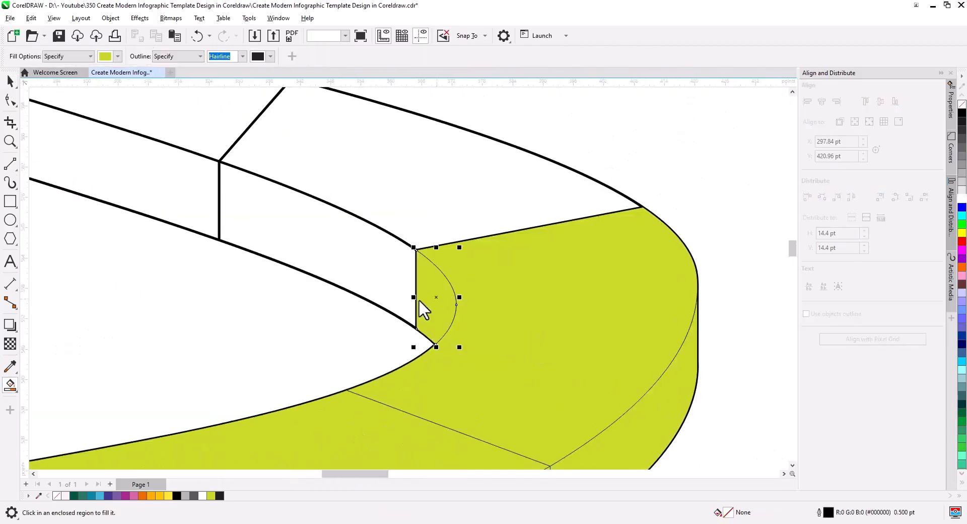
- Fill the next top segments, undo the side fill, and reposition the vertical construction line so it closes the side region
click(322, 217)
click(258, 319)
key(ctrl+z)
click(10, 81)
drag(298, 249, 257, 285)
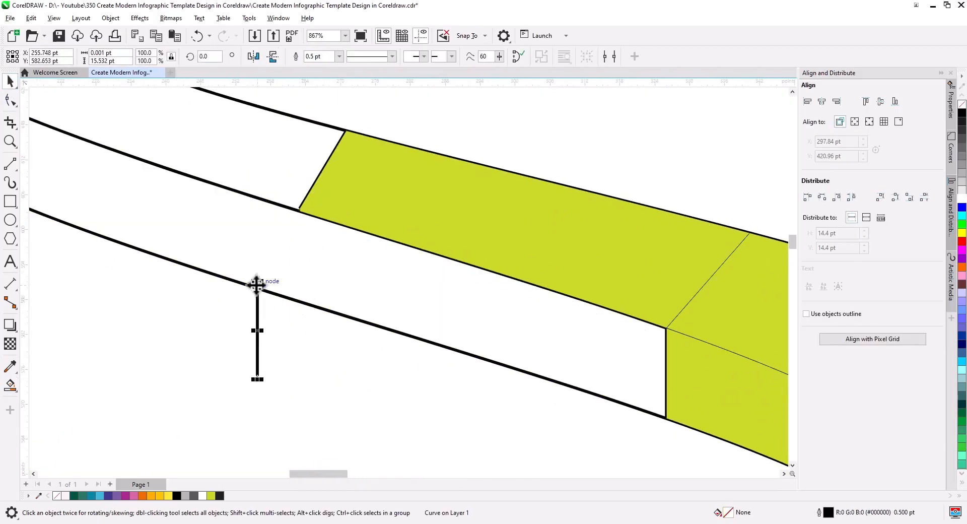
- Smart Fill the remaining side faces and the top of the upper left bend, including the sliver on its outer edge
click(10, 385)
click(348, 274)
click(403, 347)
click(360, 270)
click(302, 314)
click(263, 234)
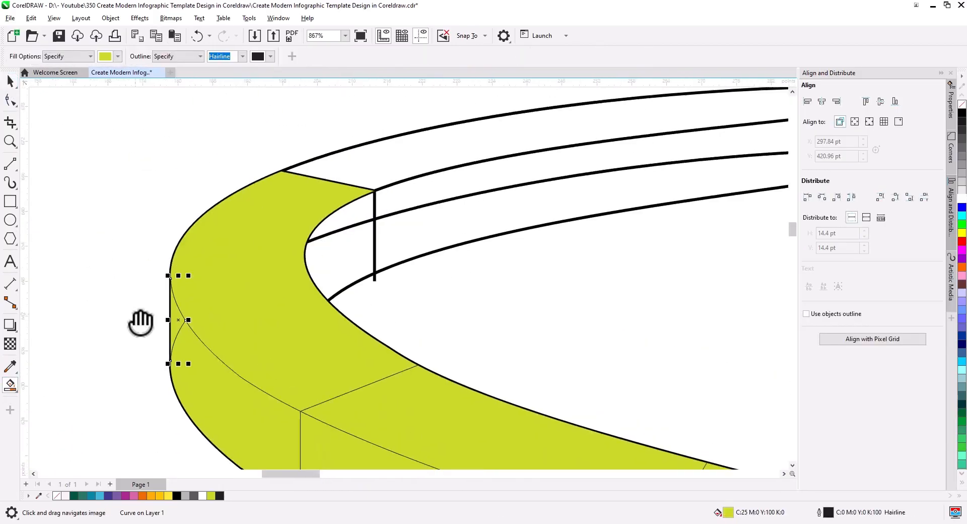
- Weld the upper left bend's outer sliver with its side face
click(10, 82)
shift+click(194, 365)
click(321, 57)
- Smart Fill the inner side pieces of the upper left bend and the tail segment's side pieces yellow-green
click(10, 385)
click(147, 345)
click(151, 306)
click(226, 243)
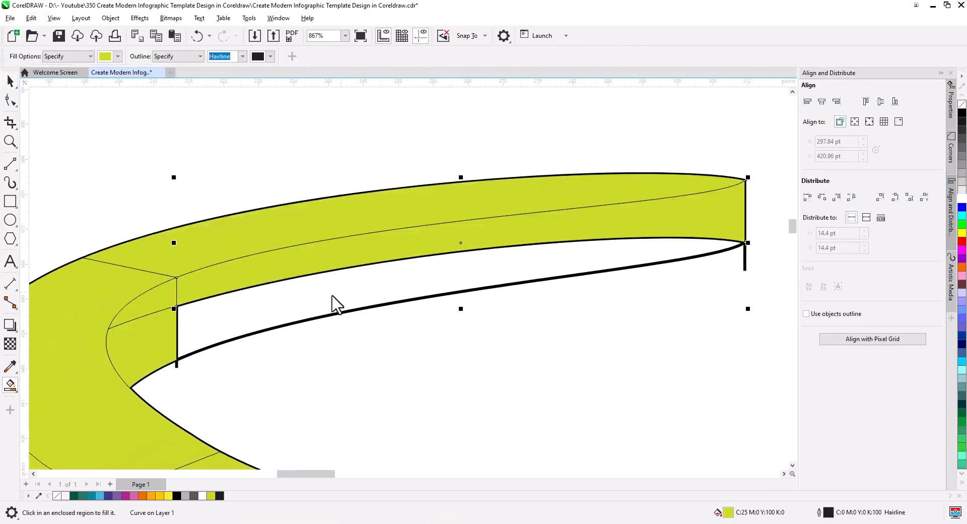
click(331, 296)
- Weld the two inner side pieces of the upper left bend, and weld the tail segment's two side pieces
click(10, 81)
click(151, 309)
shift+click(158, 345)
click(321, 57)
click(337, 255)
shift+click(341, 282)
click(321, 57)
- Delete the leftover construction lines at the tail end and around the upper left bend
scroll(446, 264, down, 2)
key(Delete)
drag(400, 317, 263, 226)
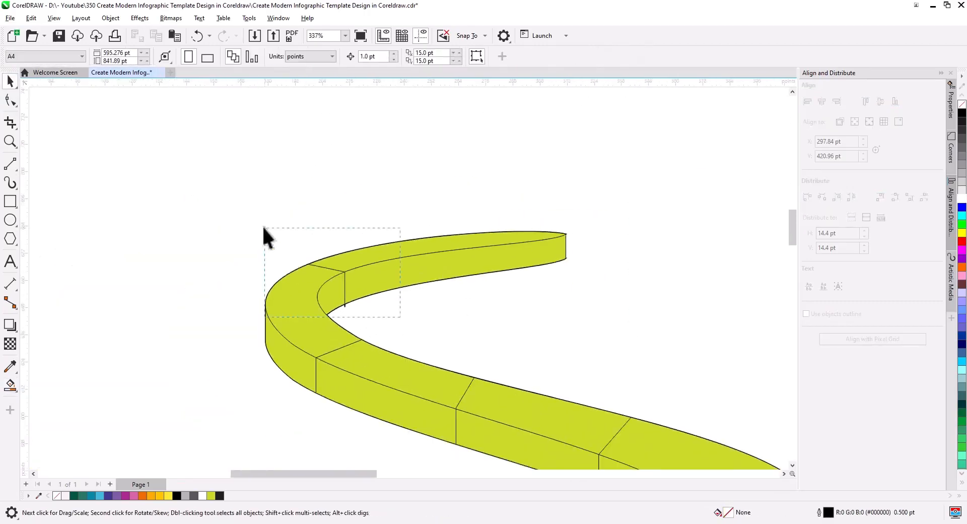
key(Delete)
drag(353, 323, 363, 223)
drag(410, 220, 296, 310)
key(Delete)
- Delete the leftover vertical construction line on the inner side of the large left bend
drag(624, 410, 390, 347)
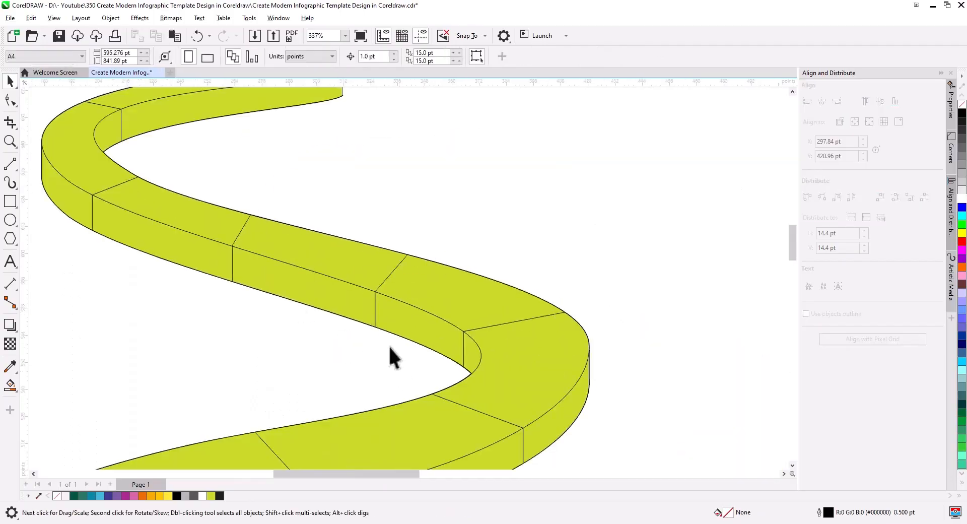
drag(536, 387, 477, 208)
drag(141, 428, 521, 311)
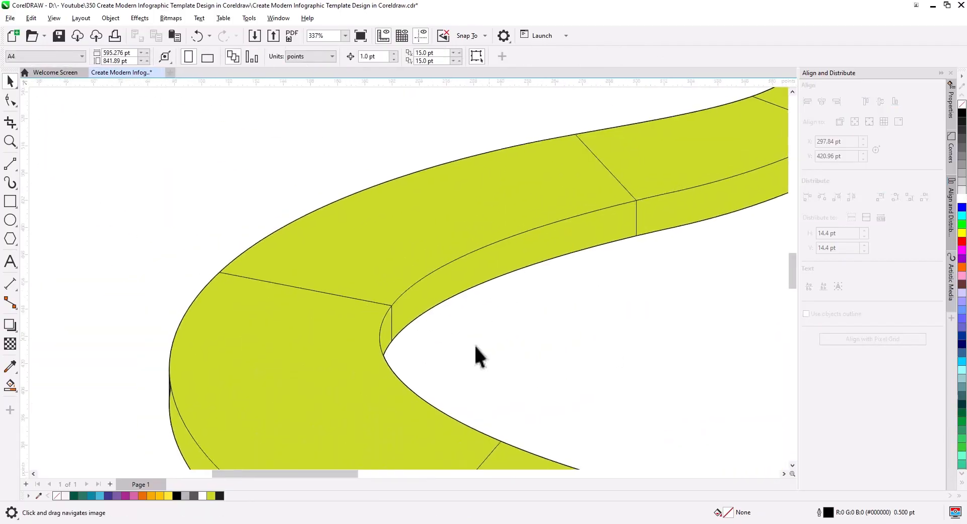
drag(386, 316, 413, 325)
key(Delete)
- Fill the sliver on the large left bend's outer edge yellow-green and weld it with the side face
drag(421, 450, 521, 237)
scroll(268, 170, up, 3)
click(11, 385)
click(283, 189)
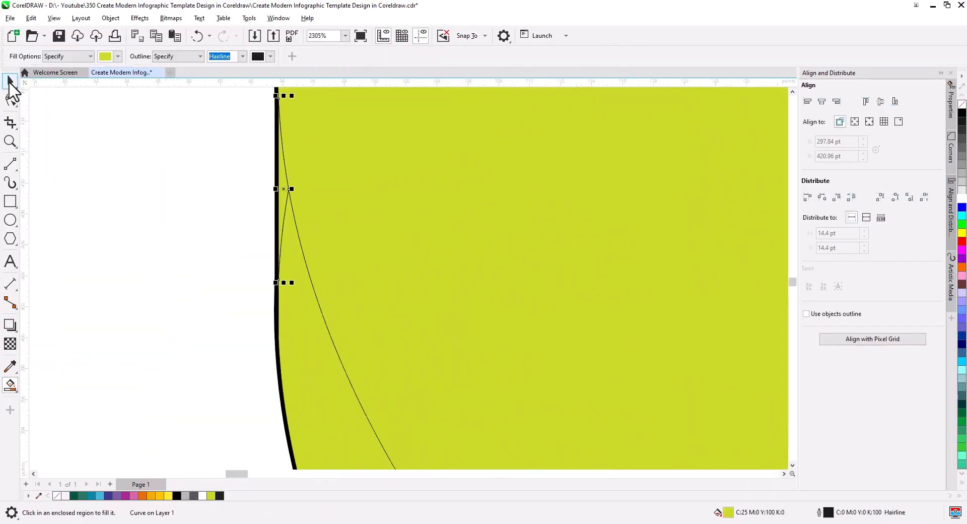
click(10, 81)
shift+click(297, 302)
click(321, 56)
- Delete the remaining construction lines around the large left bend and check the lower road towards the arrowhead
click(202, 242)
scroll(263, 272, down, 5)
drag(217, 217, 341, 336)
key(Delete)
drag(503, 424, 350, 328)
scroll(308, 328, down, 2)
drag(565, 433, 413, 353)
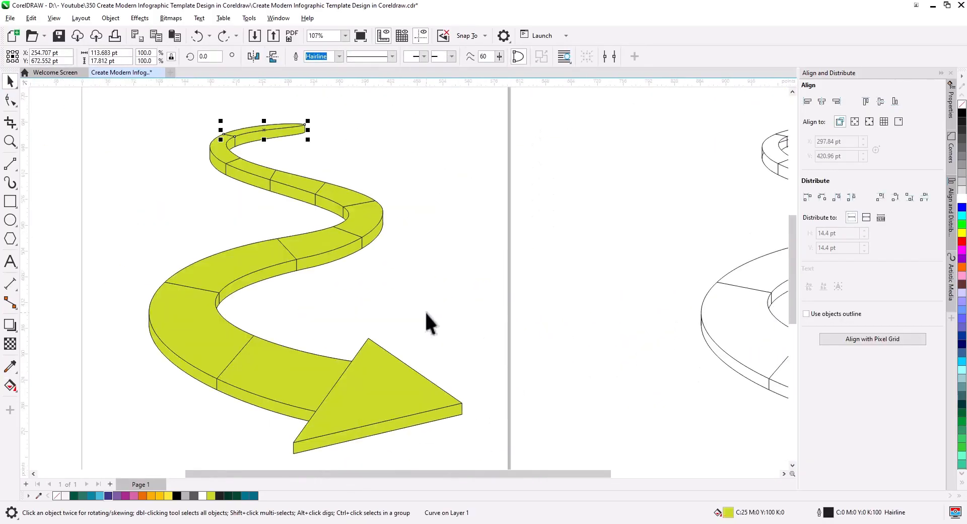
- Give the tail's top segment a linear fountain fill from the tail tip to the first divider, with dark green #03563C at both ends
click(417, 255)
scroll(261, 128, up, 6)
drag(288, 194, 399, 312)
scroll(361, 286, up, 2)
click(366, 278)
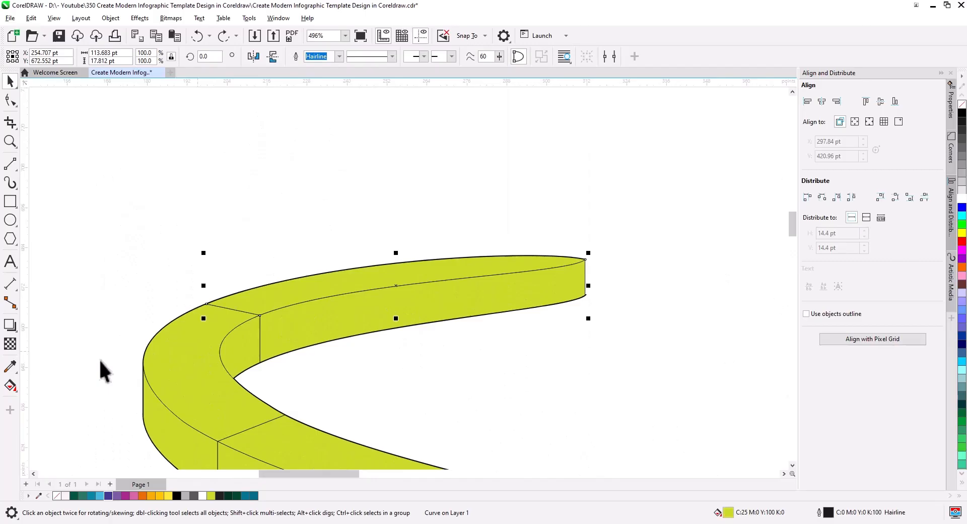
click(11, 387)
drag(582, 258, 233, 309)
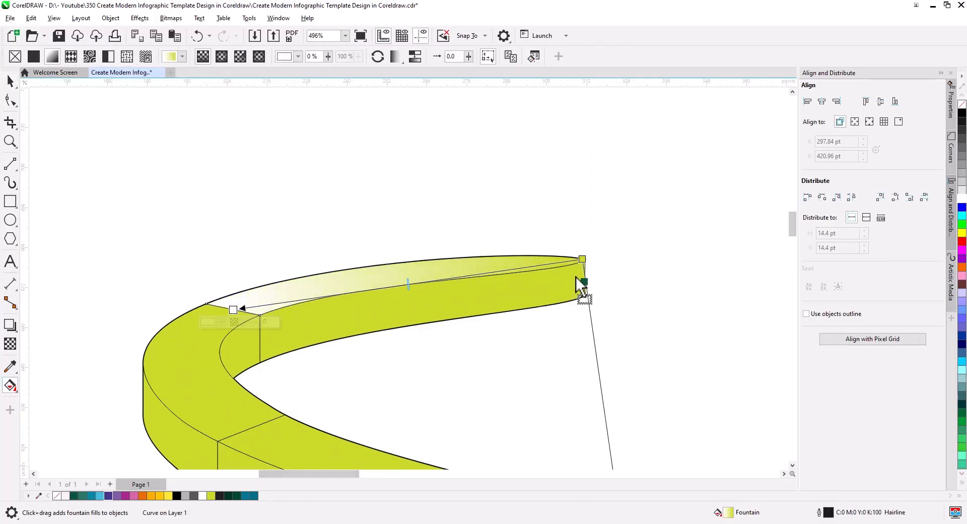
drag(586, 260, 583, 259)
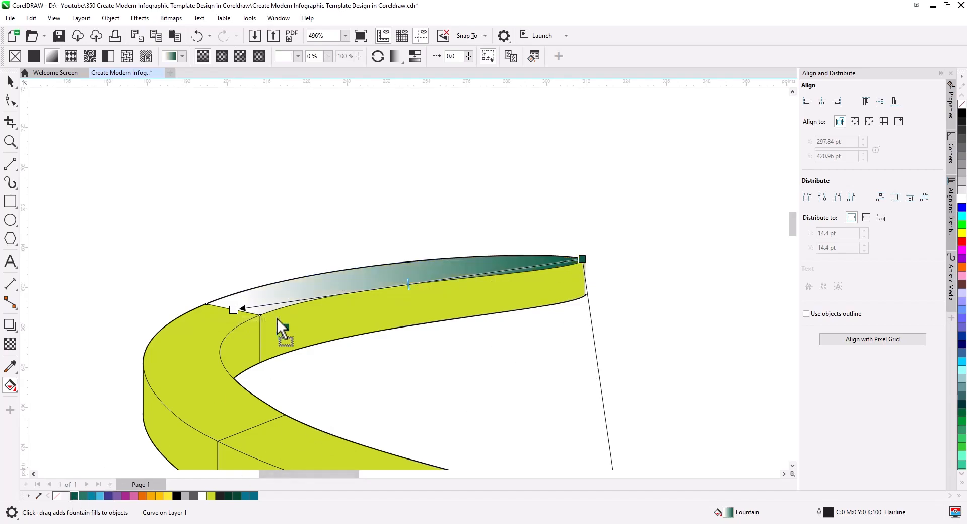
drag(237, 312, 234, 310)
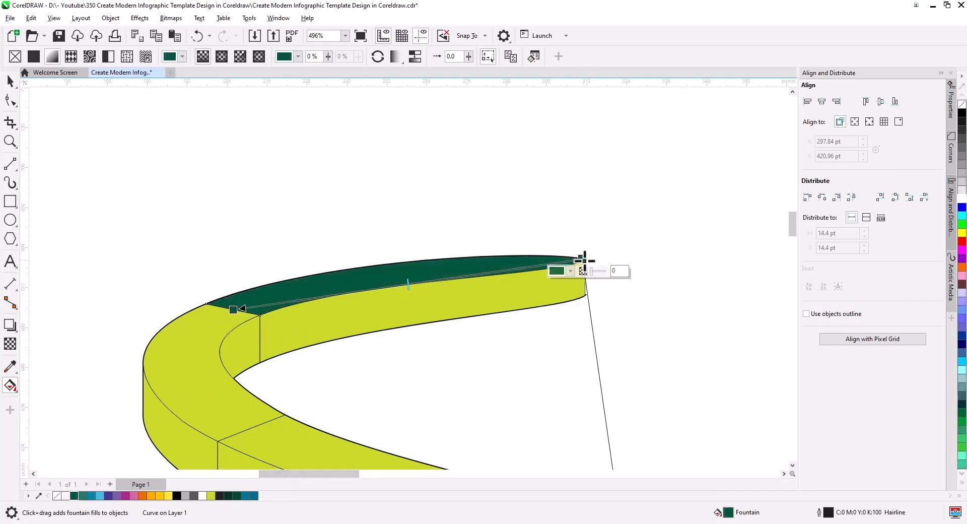
- Darken the gradient's tail-tip colour slightly and set its divider-end colour to the lighter green #02734F
click(571, 271)
click(563, 293)
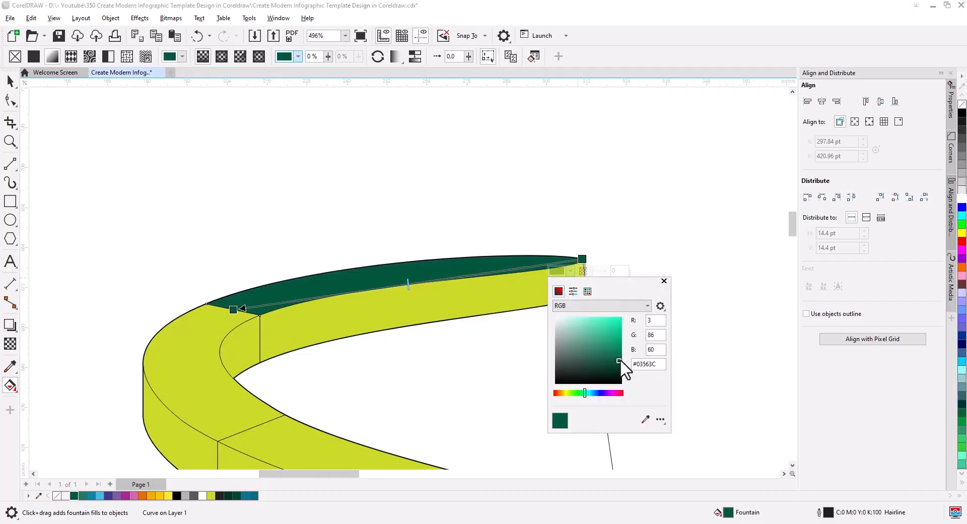
drag(621, 360, 621, 365)
click(233, 310)
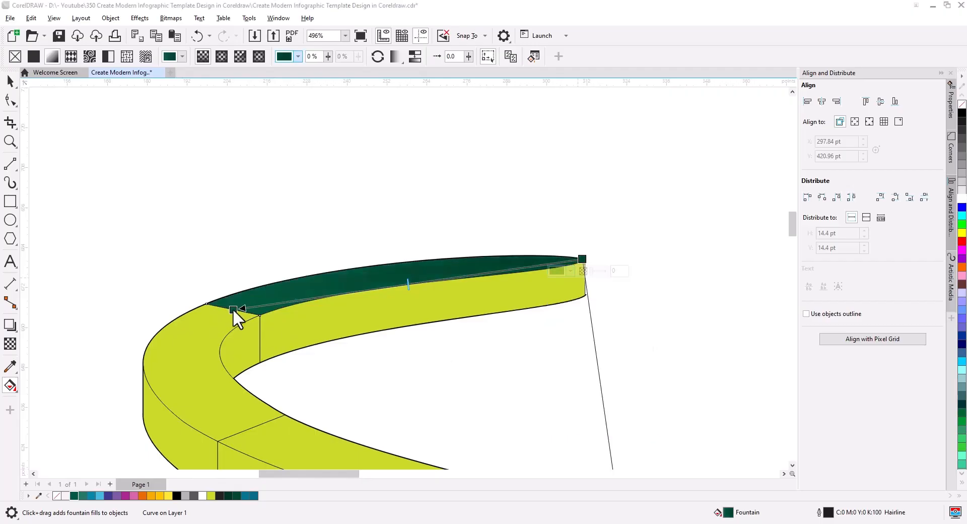
click(221, 321)
click(209, 343)
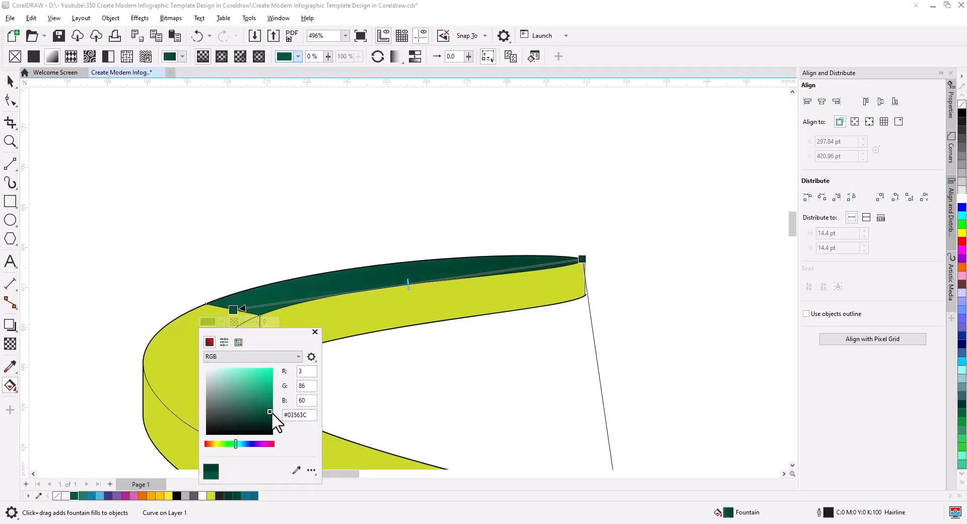
drag(273, 415, 272, 404)
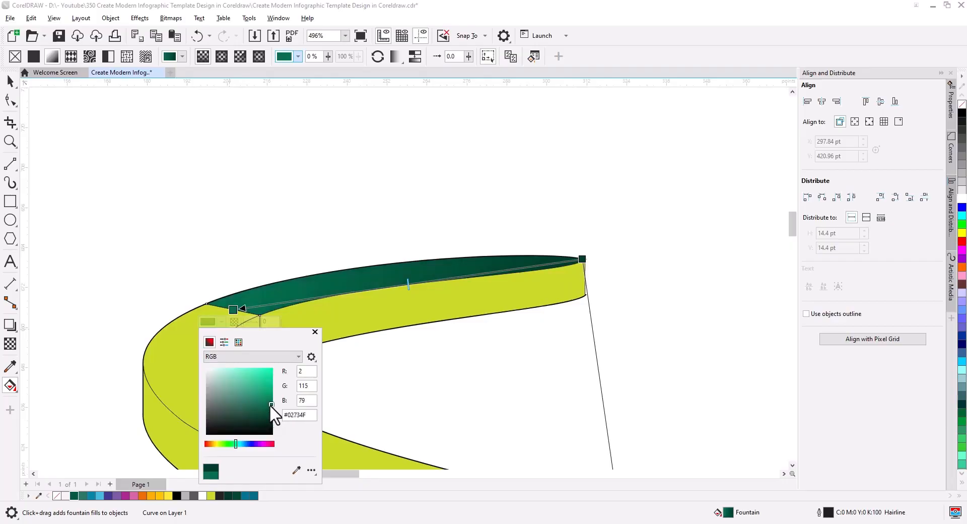
click(9, 83)
click(112, 238)
- Apply a linear fountain fill along the upper left bend's top face, with teal-green from the document palette at both ends
drag(159, 310, 324, 339)
click(309, 215)
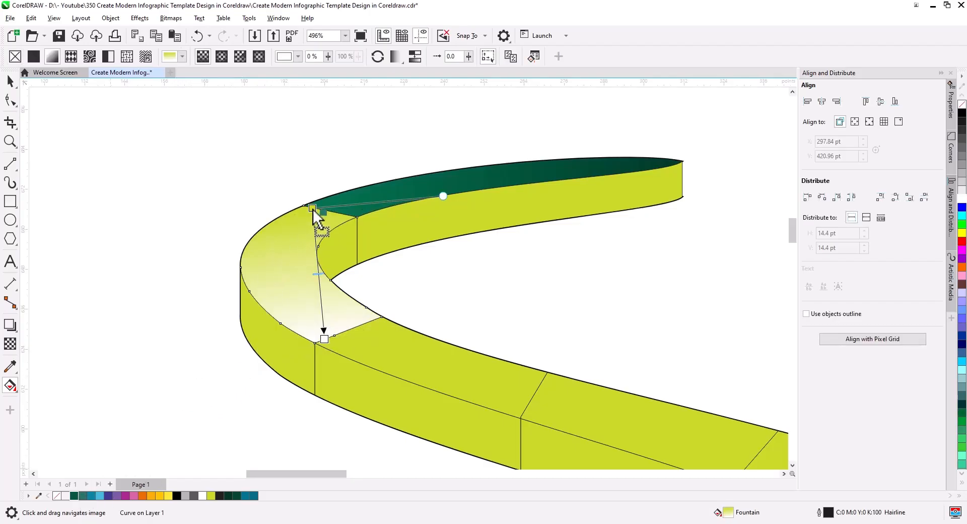
drag(313, 209, 313, 209)
drag(327, 349, 325, 342)
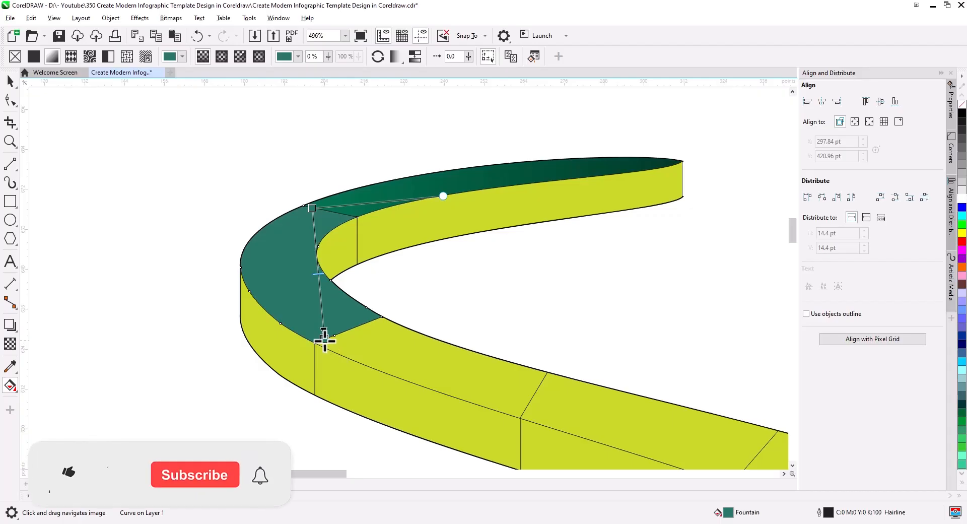
- Lighten the bend gradient's lower-end colour to #2B8A75 and deselect the segment
click(325, 342)
click(342, 334)
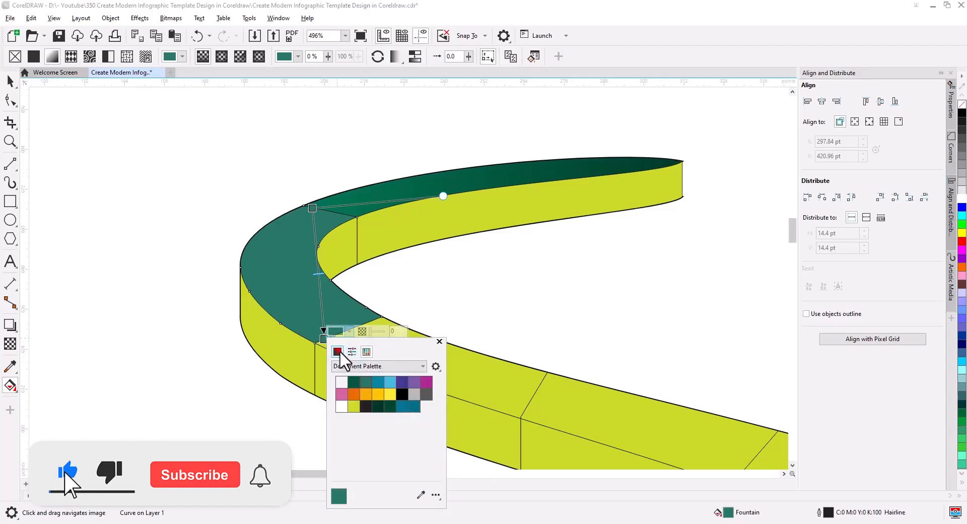
click(337, 351)
drag(380, 411, 381, 407)
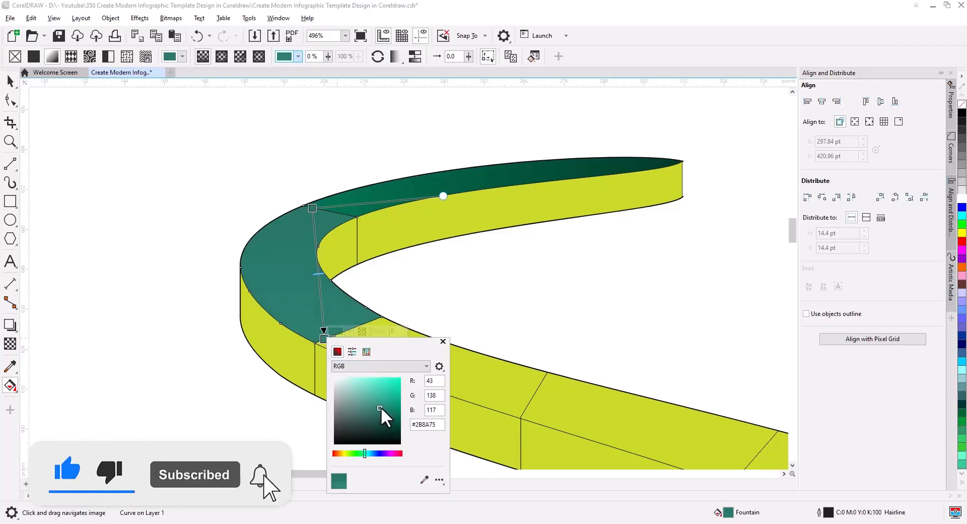
click(211, 359)
click(10, 83)
click(132, 294)
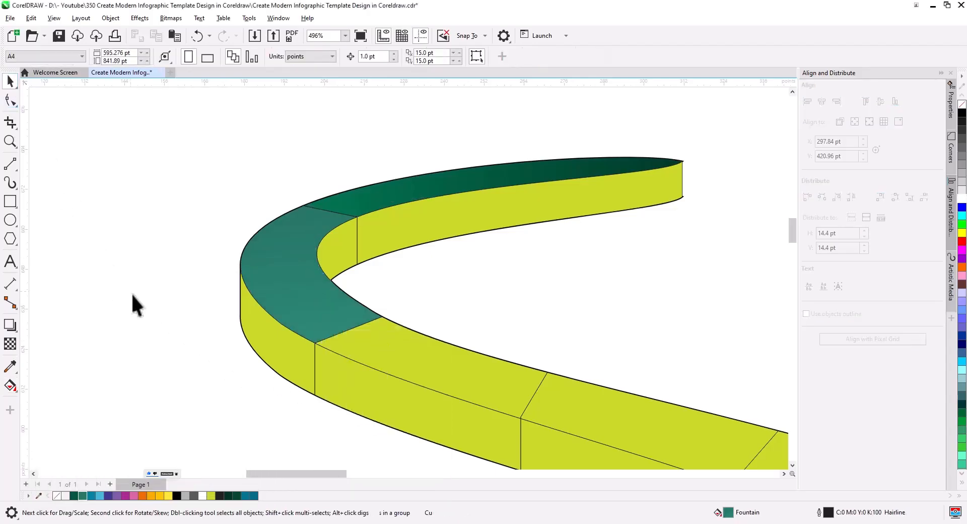
- Draw a vertical two-point line across the upper left bend's top face and bow it outward to follow the bend's outer edge
click(10, 164)
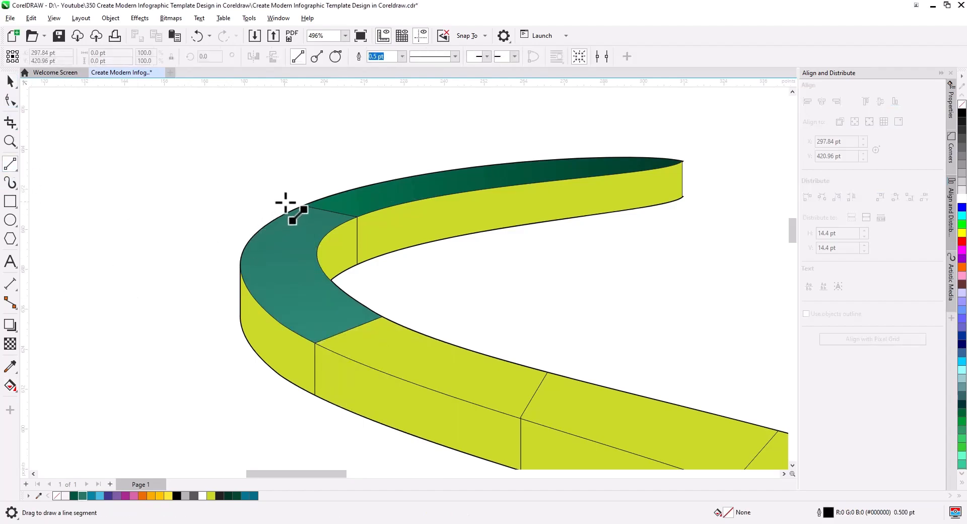
drag(285, 202, 284, 326)
drag(283, 362, 281, 361)
click(10, 100)
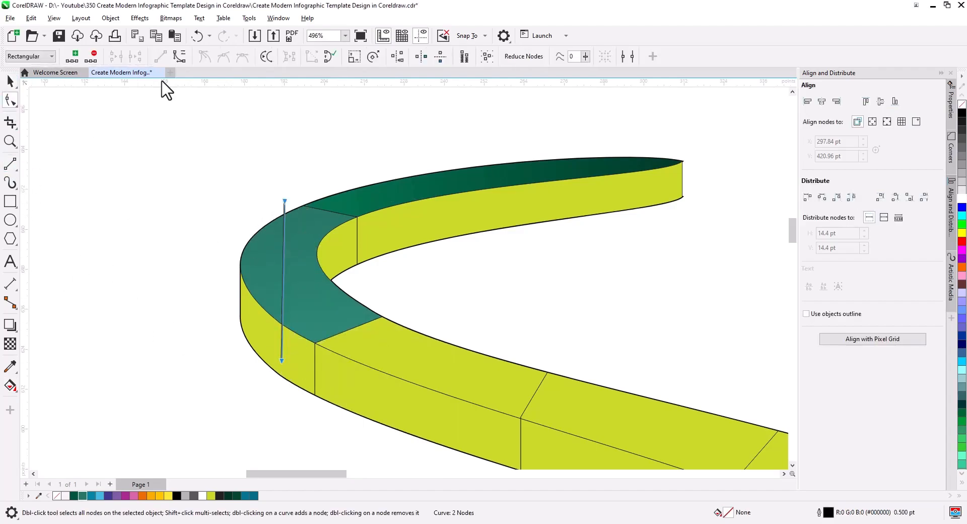
drag(282, 261, 268, 276)
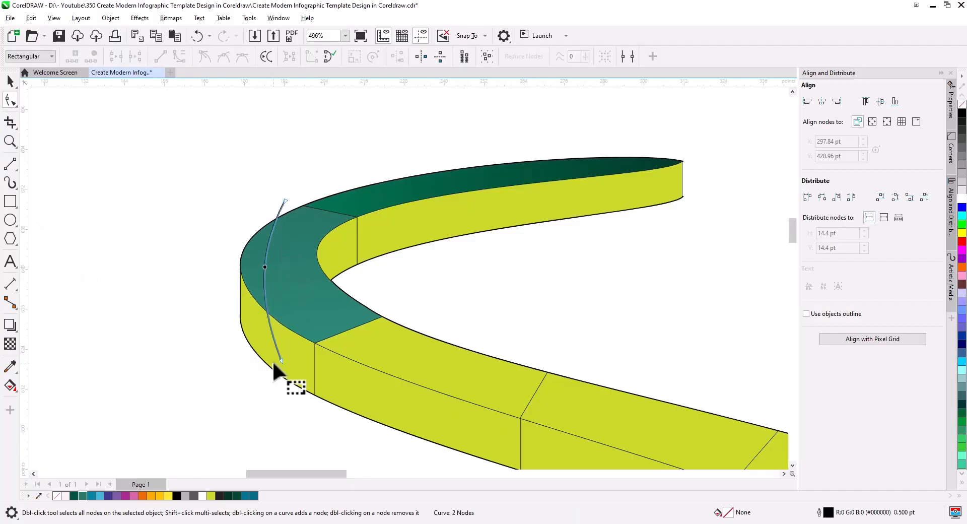
drag(282, 361, 294, 365)
drag(270, 288, 265, 287)
- Set the outline width of the upper left bend's top face to 0.75 pt
key(space)
click(308, 301)
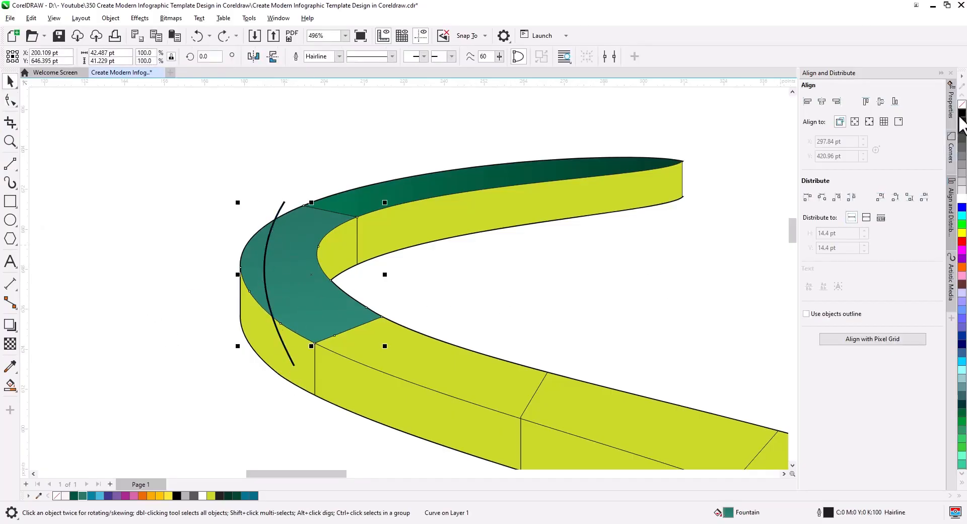
click(340, 56)
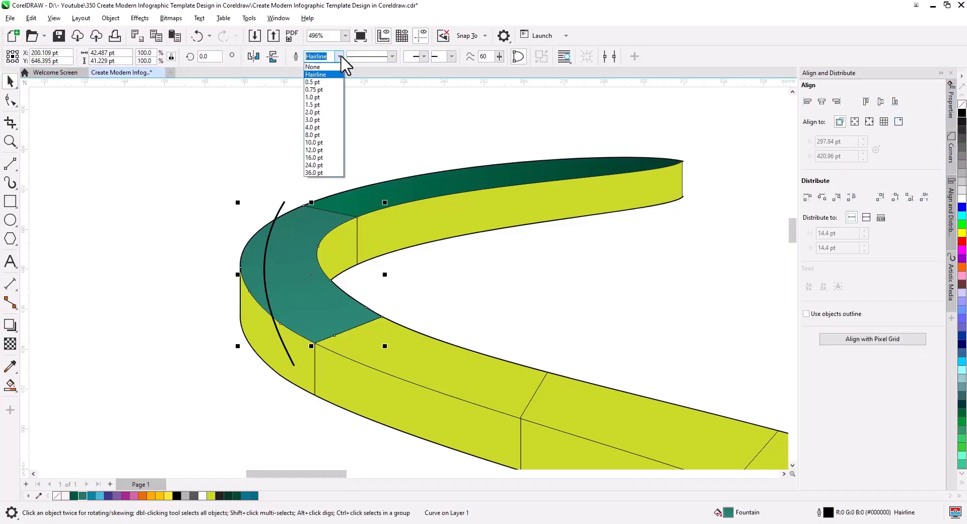
click(328, 89)
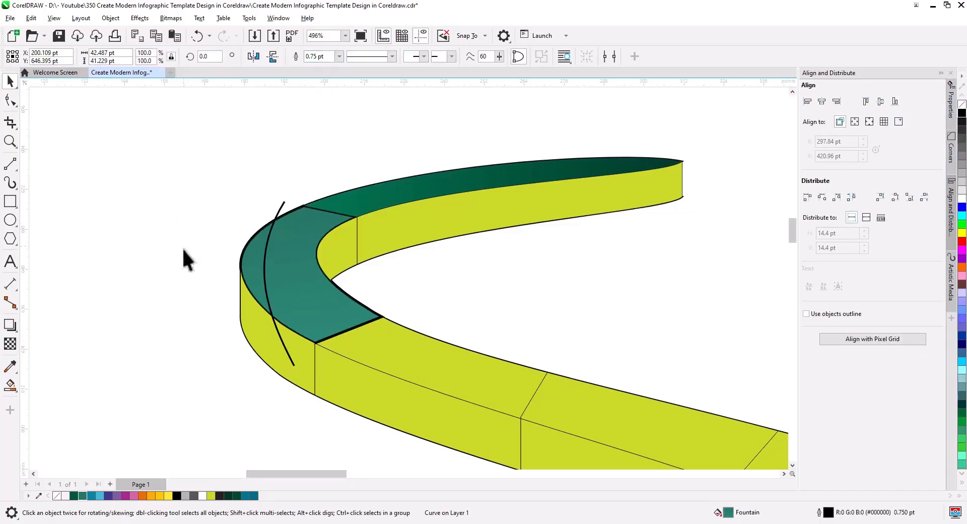
click(10, 386)
click(245, 282)
key(ctrl+z)
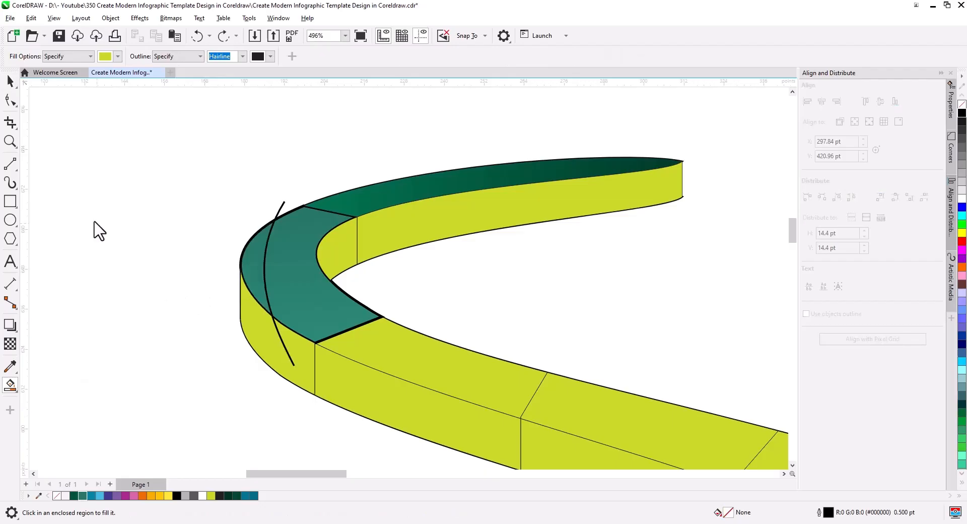
- Smart-fill the crescent between the bowed line and the bend's outer edge as a separate shape, and delete the bowed line
click(11, 83)
click(256, 266)
click(11, 105)
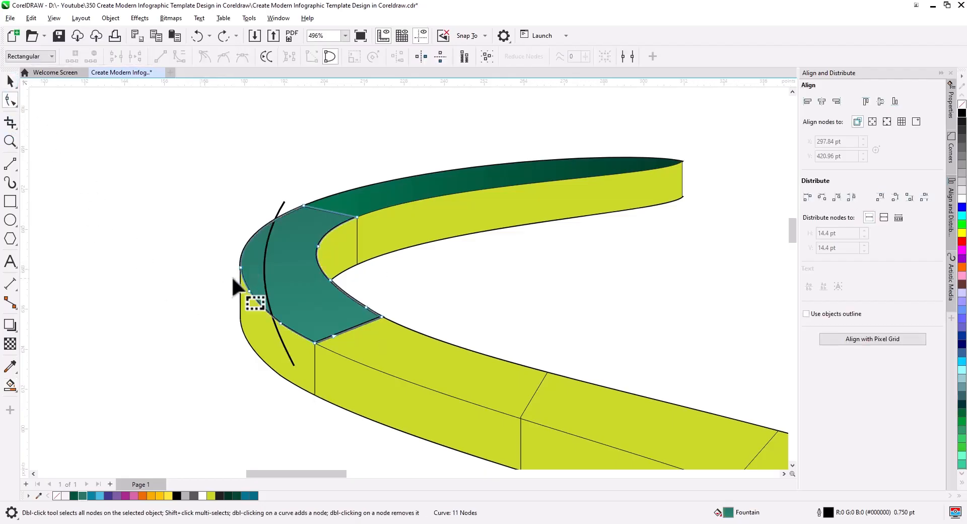
double_click(8, 107)
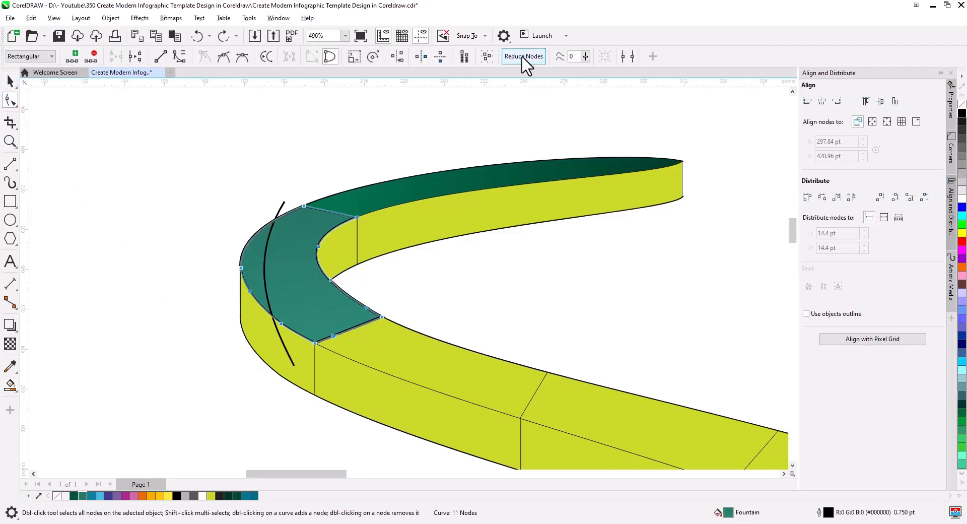
click(10, 386)
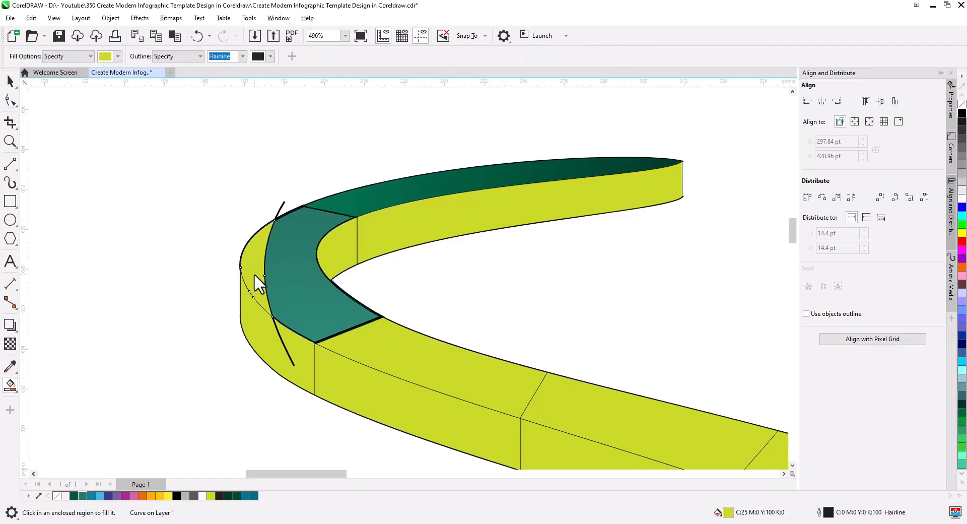
click(10, 78)
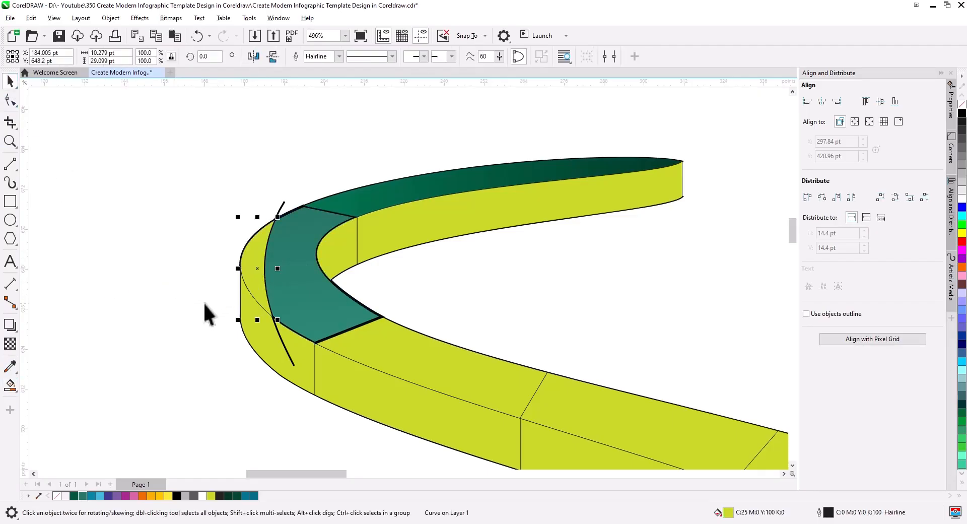
click(283, 204)
key(Delete)
- Fill the crescent with white and apply a Gaussian Blur with a radius of 12.9 pixels
click(252, 264)
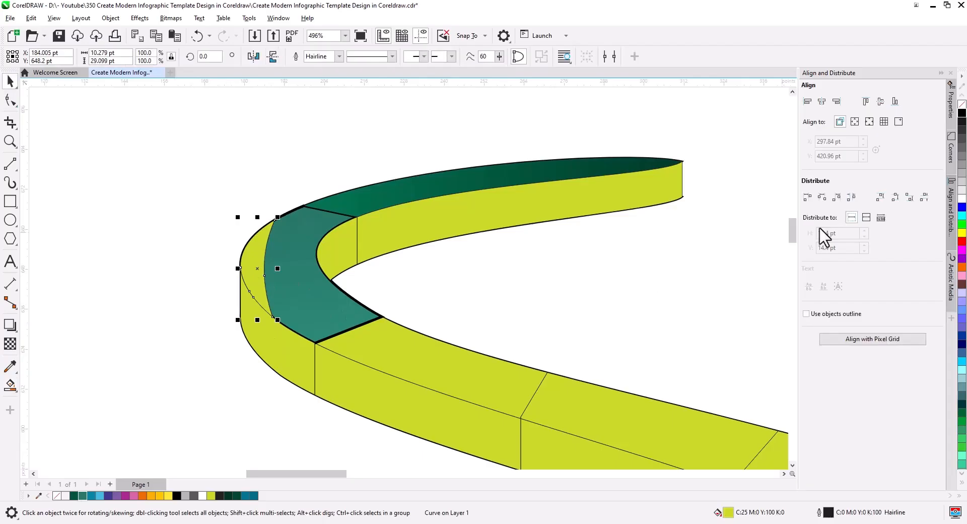
click(961, 200)
click(139, 18)
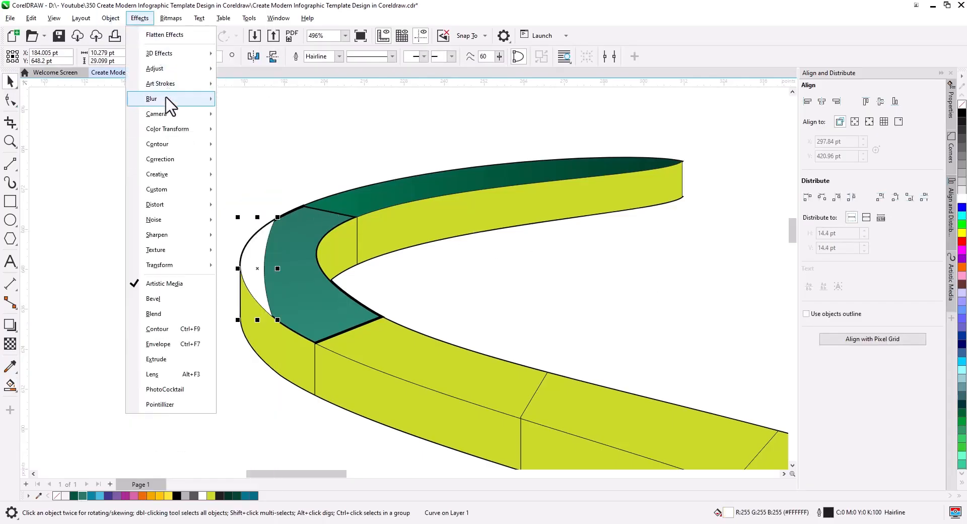
click(270, 160)
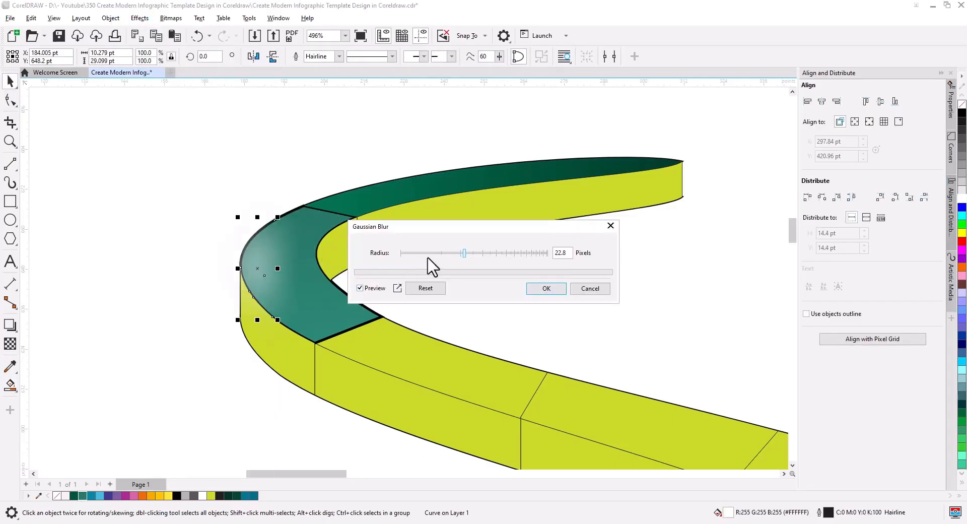
drag(454, 254, 448, 253)
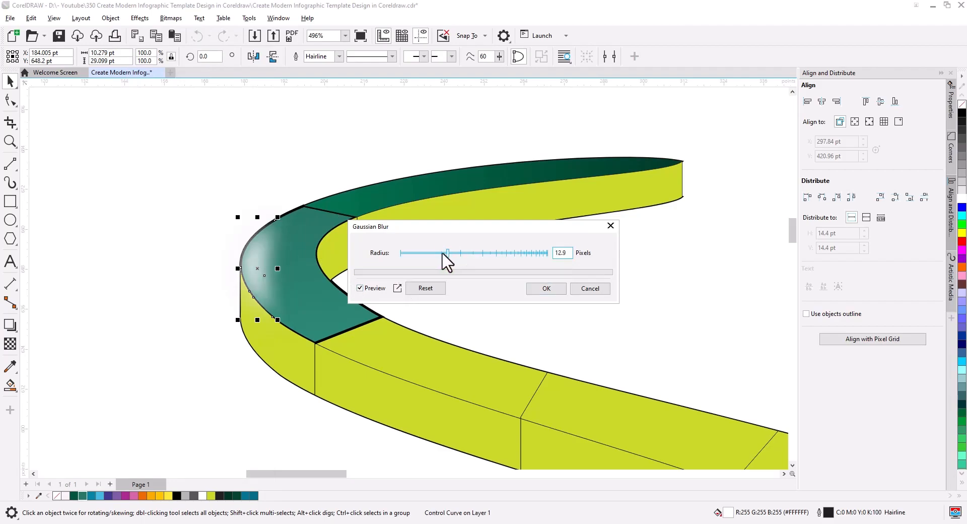
click(544, 290)
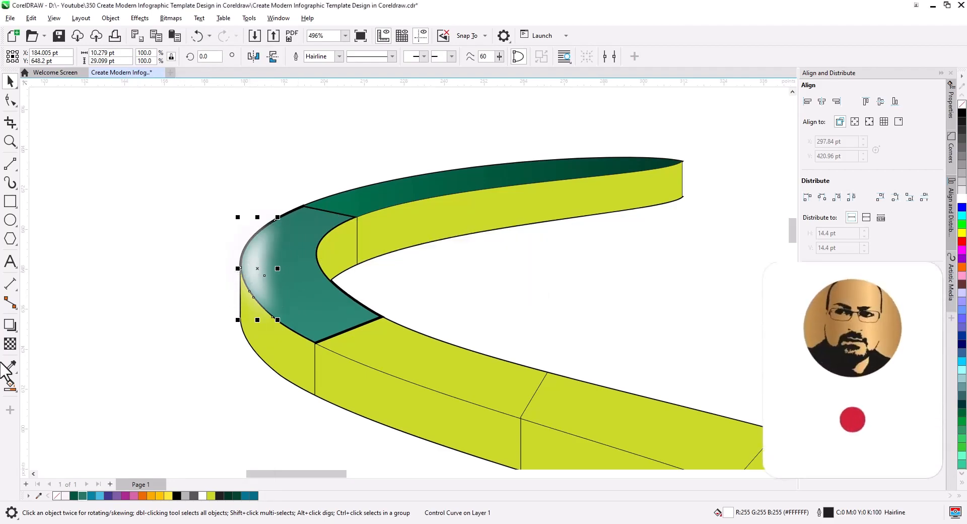
- PowerClip the blurred white highlight inside the upper left bend's teal top face
click(10, 344)
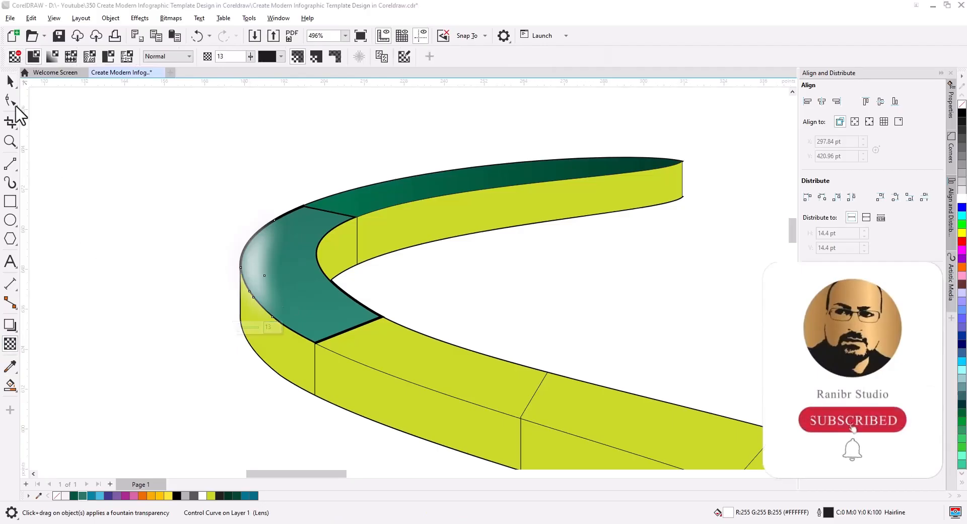
key(space)
right_click(256, 267)
click(295, 232)
click(302, 276)
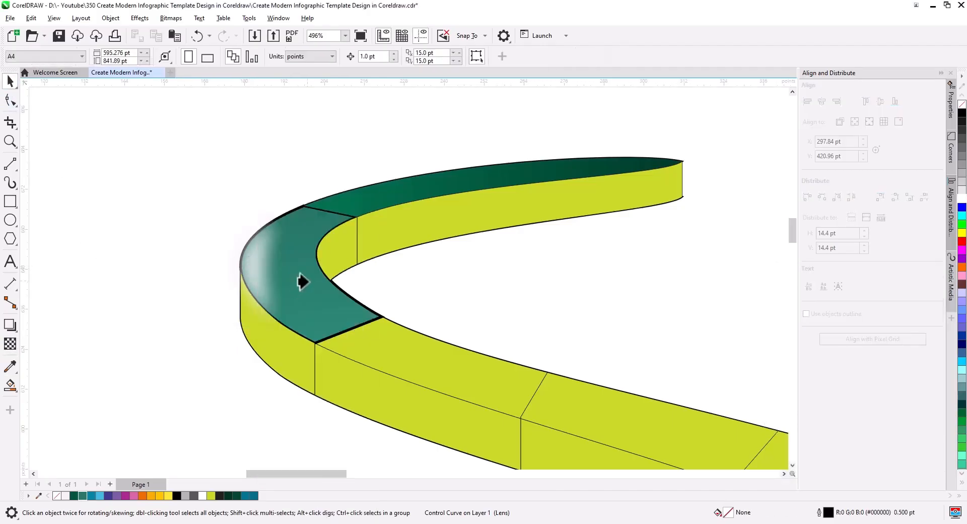
- Send the upper left bend's outer side face to the back of the page
click(262, 330)
right_click(266, 339)
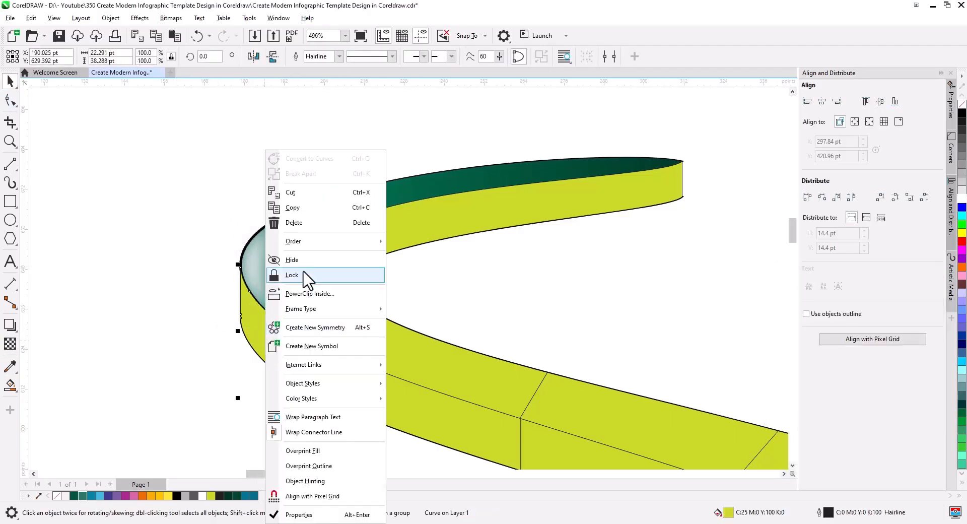
mouse_move(311, 243)
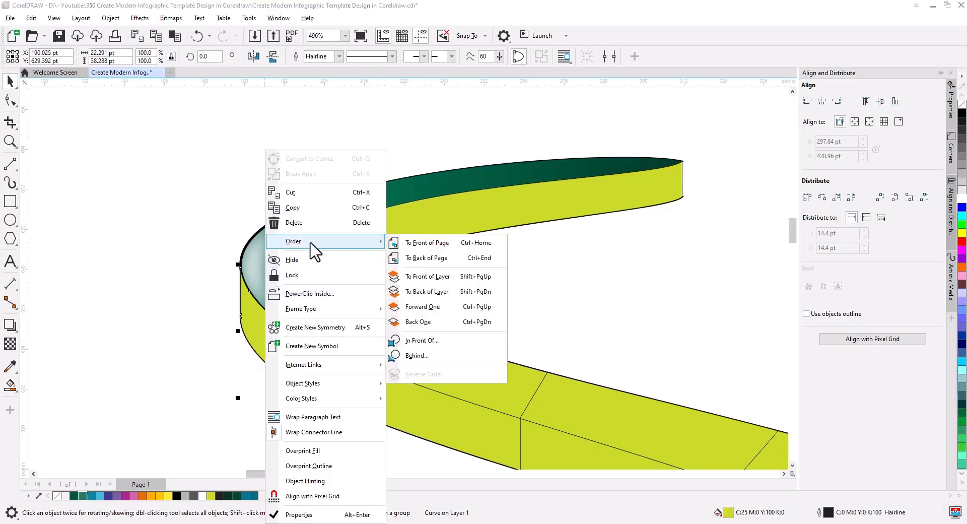
click(427, 258)
- Delete the leftover construction curves lying over the upper left bend's outer side face
click(247, 312)
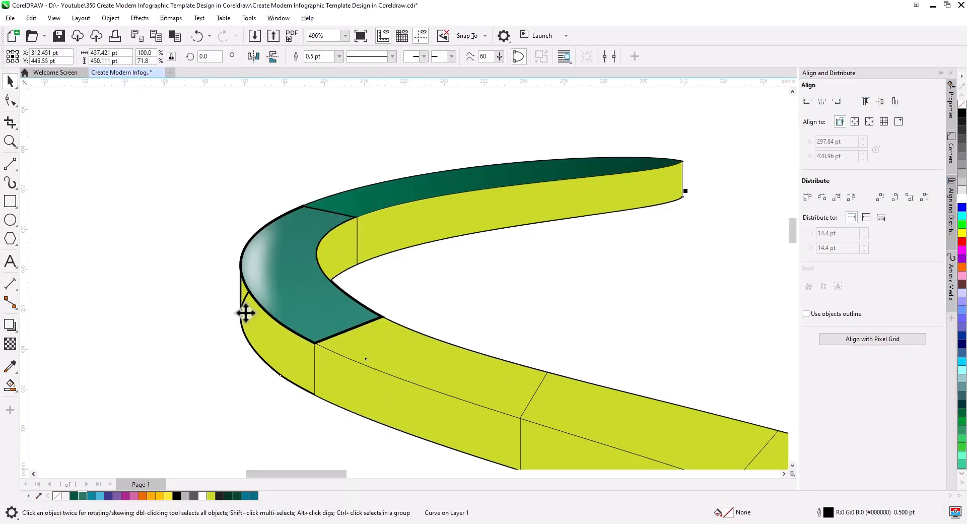
key(Delete)
click(240, 313)
key(Delete)
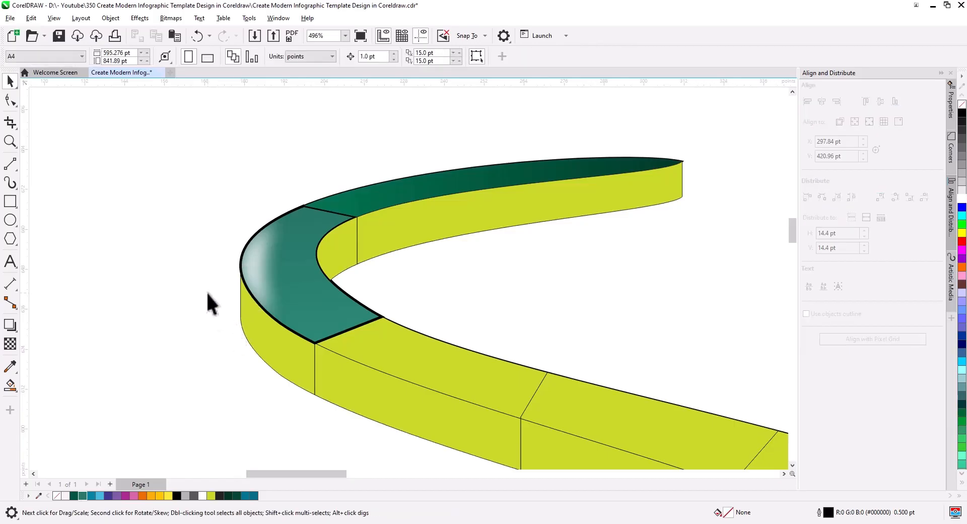
- Send the tail's side face to the back of the layer and clear the selection
click(391, 236)
right_click(391, 236)
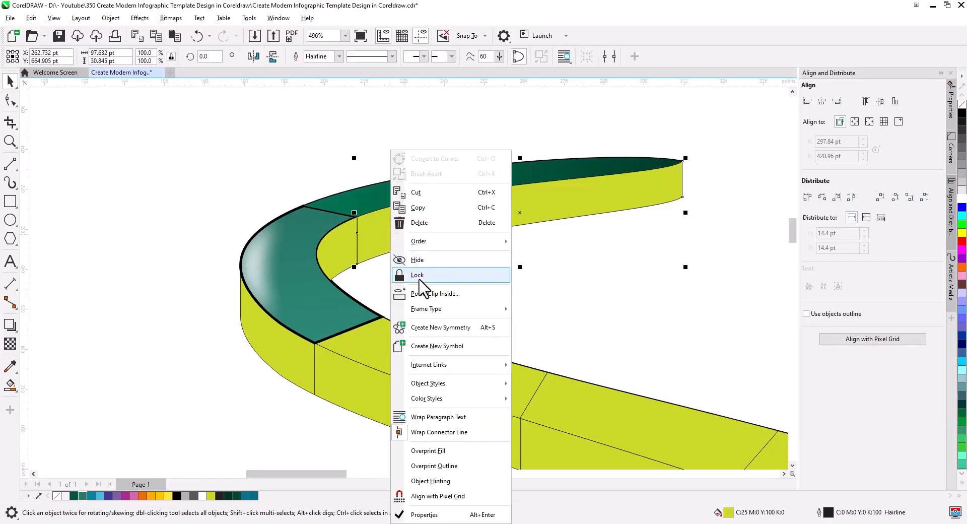
mouse_move(423, 241)
click(544, 291)
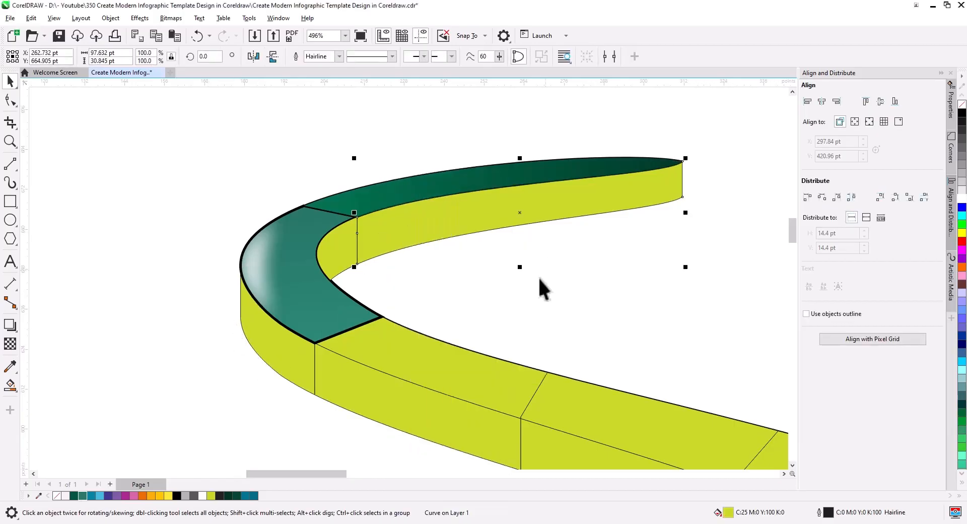
click(408, 259)
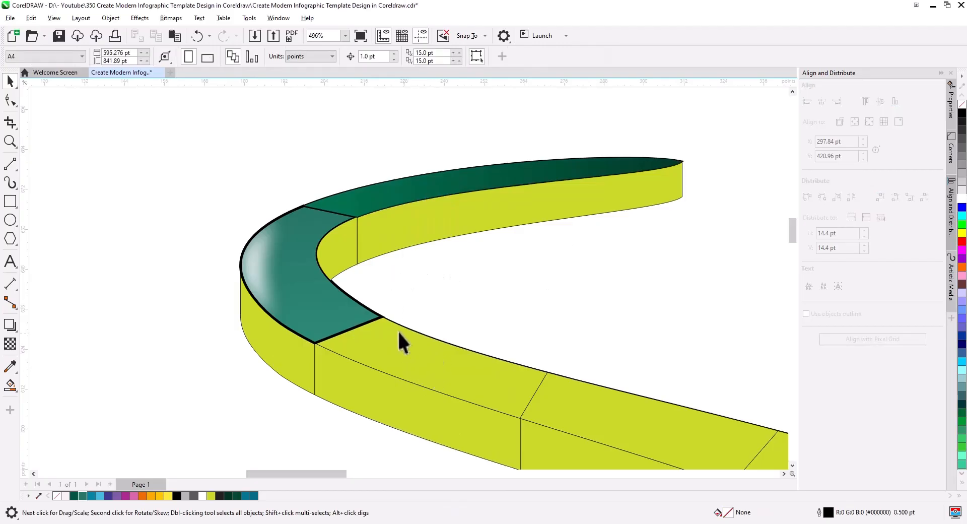
- Send the lime top segment following the teal bend to the back of the page and delete the original outline shape covering it
click(430, 354)
right_click(429, 355)
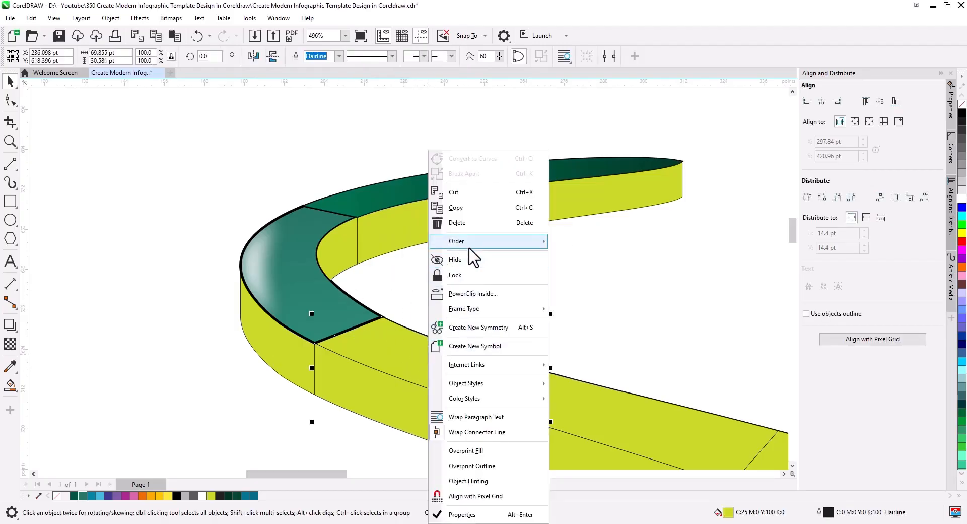
mouse_move(458, 242)
click(566, 262)
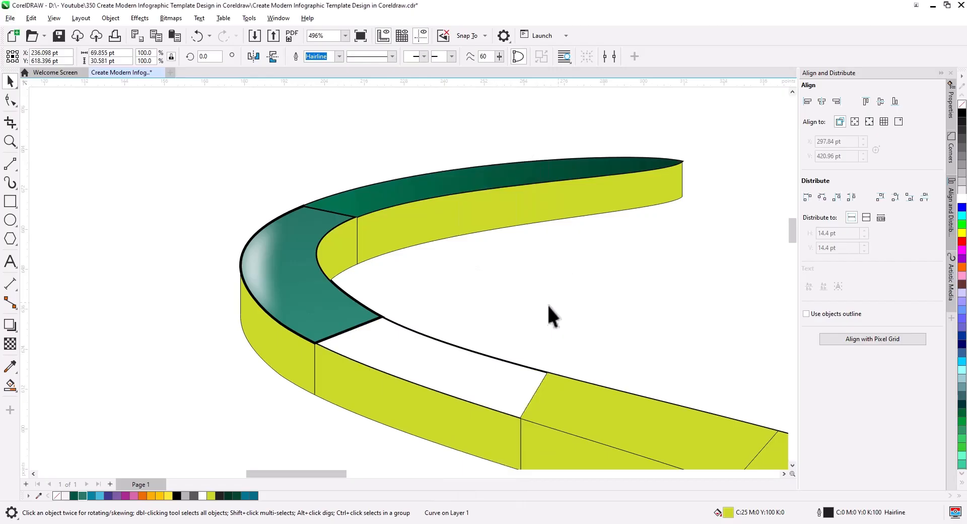
click(508, 359)
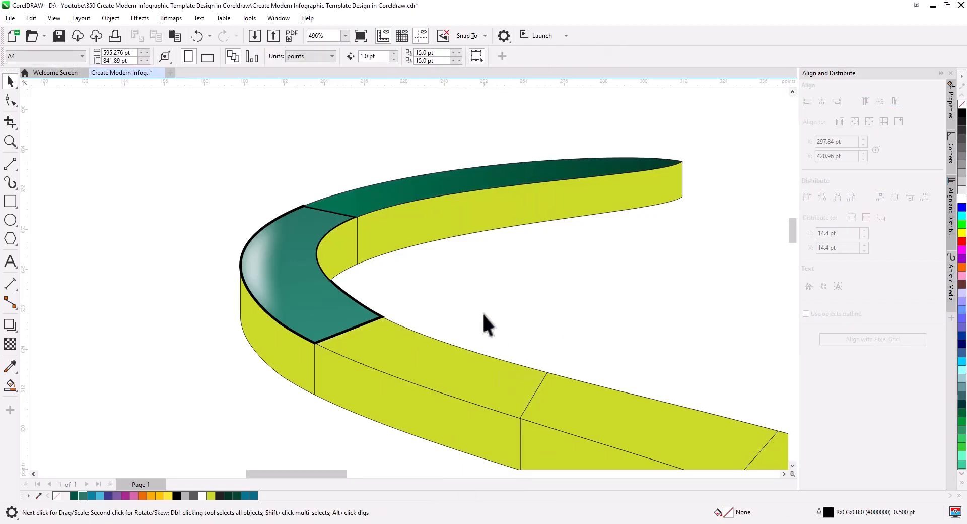
- Thin the outline of the teal bend's top face to match the neighbouring segments and deselect it
drag(485, 322, 385, 280)
click(241, 259)
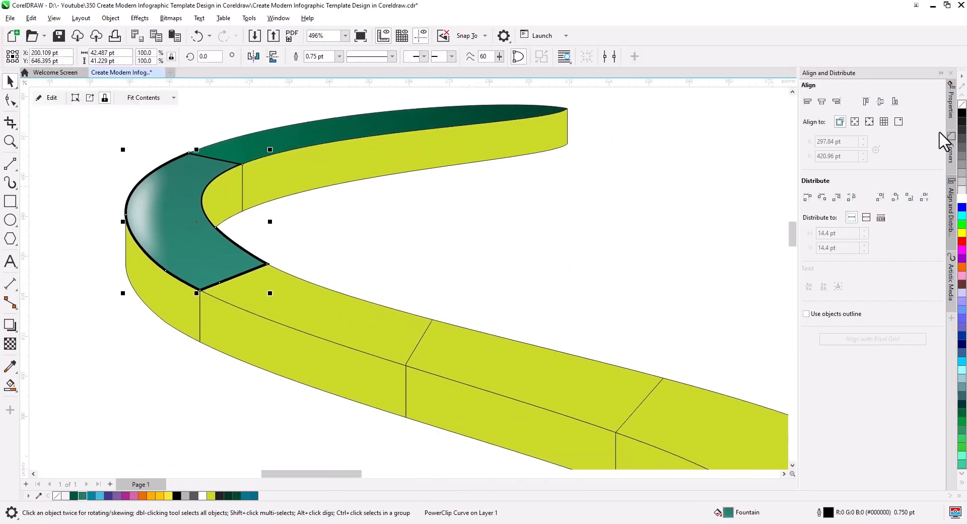
click(508, 235)
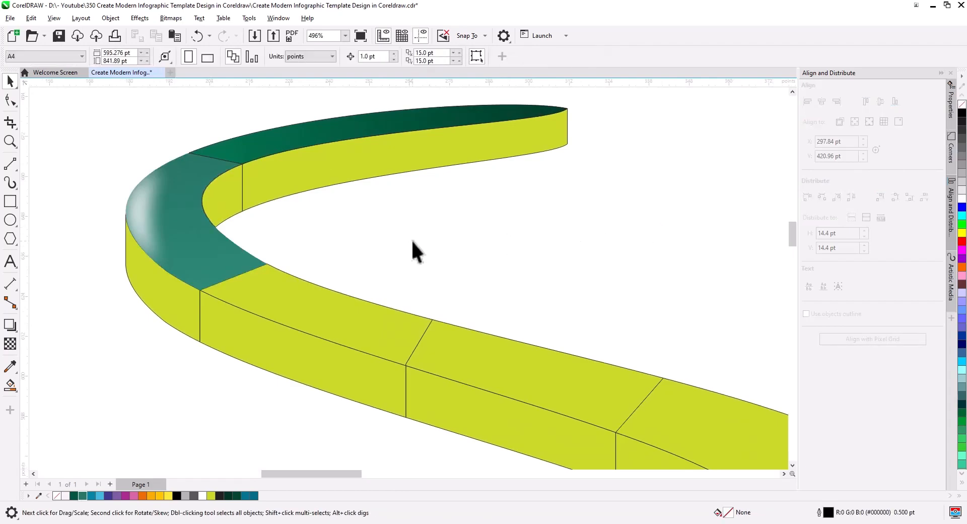
- Apply a linear fountain fill along the top segment after the teal bend, with blue from the document palette at both ends
drag(470, 242, 386, 200)
click(297, 256)
key(g)
drag(205, 230, 371, 294)
drag(288, 154, 290, 195)
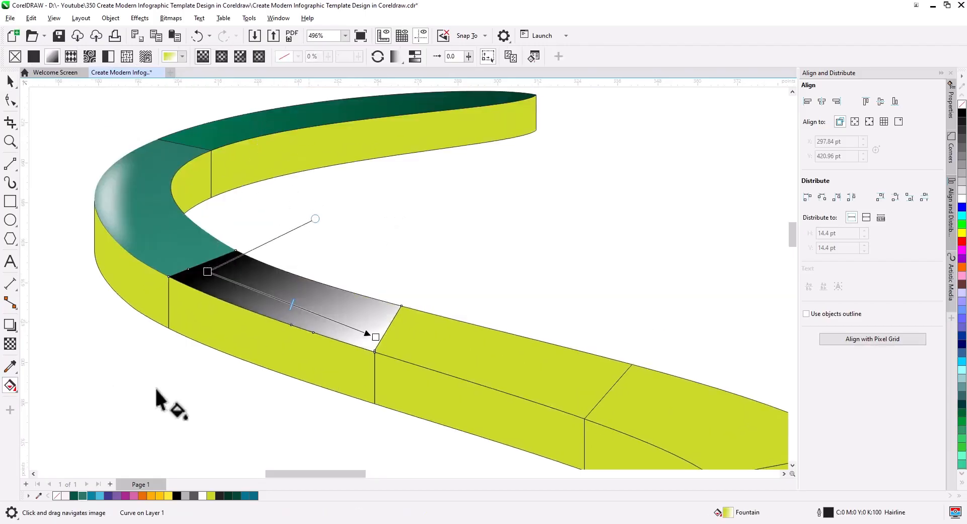
drag(91, 496, 207, 271)
drag(91, 496, 374, 337)
- Change the blue gradient's lower-end colour to a darker blue
drag(378, 336, 351, 312)
click(348, 312)
click(306, 323)
click(366, 406)
- Apply a linear fountain fill along the top segment after the blue one, with light blue from the document palette at both ends
click(435, 343)
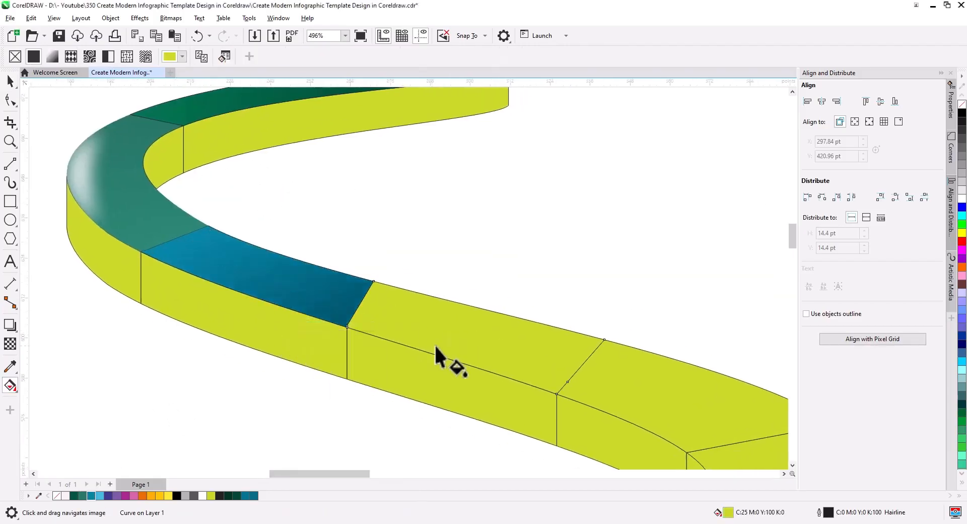
drag(435, 344, 357, 338)
drag(292, 297, 492, 367)
drag(363, 96, 382, 176)
drag(100, 496, 292, 296)
drag(99, 495, 491, 368)
- Change the light blue gradient's lower-end colour to a dark teal-blue
click(492, 367)
click(448, 378)
drag(492, 267, 510, 297)
click(230, 270)
drag(107, 242, 144, 256)
- Apply a linear fountain fill along the top segment before the right bend, with indigo #40368D at both ends
click(443, 360)
scroll(456, 370, down, 1)
drag(455, 371, 200, 311)
click(292, 328)
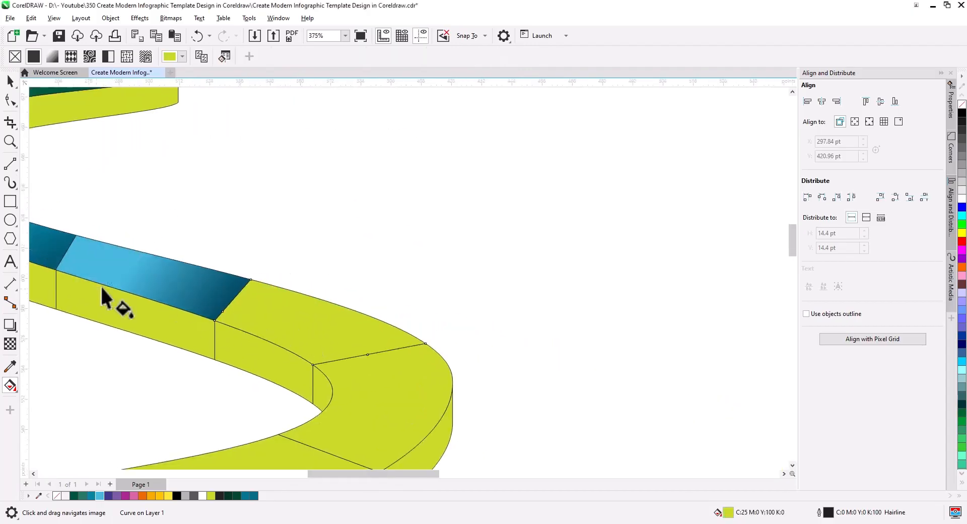
drag(353, 356, 353, 357)
drag(108, 496, 246, 297)
drag(109, 496, 354, 357)
- Darken the indigo gradient's lower-end colour to a deep navy violet
click(353, 357)
click(310, 368)
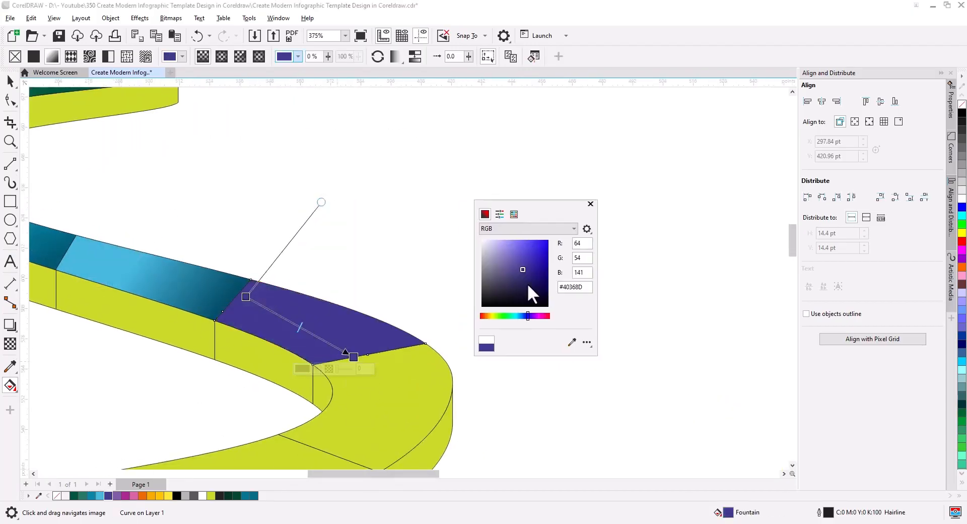
click(528, 283)
- Apply a linear fountain fill along the right bend's top face, with purple from the document palette at both ends
click(409, 404)
drag(409, 405, 481, 280)
click(482, 280)
drag(467, 230, 415, 334)
drag(455, 295, 467, 230)
drag(117, 495, 416, 333)
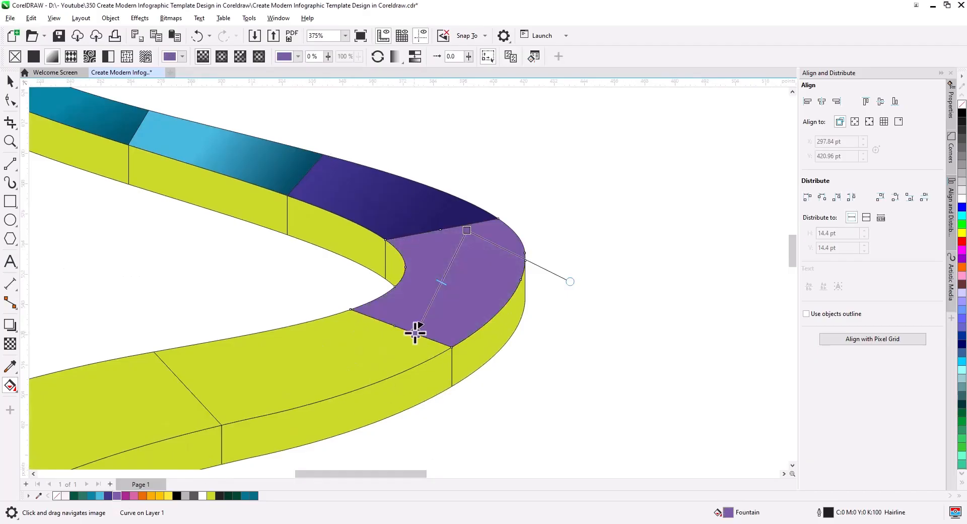
- Darken the purple gradient's lower-end colour to a deep violet and deselect the face
click(415, 333)
click(464, 410)
click(10, 81)
click(196, 237)
- Draw a diagonal line across the right bend's indigo and purple faces and bow it outward into a curve
click(10, 164)
drag(410, 167, 513, 339)
click(10, 101)
drag(459, 249, 466, 245)
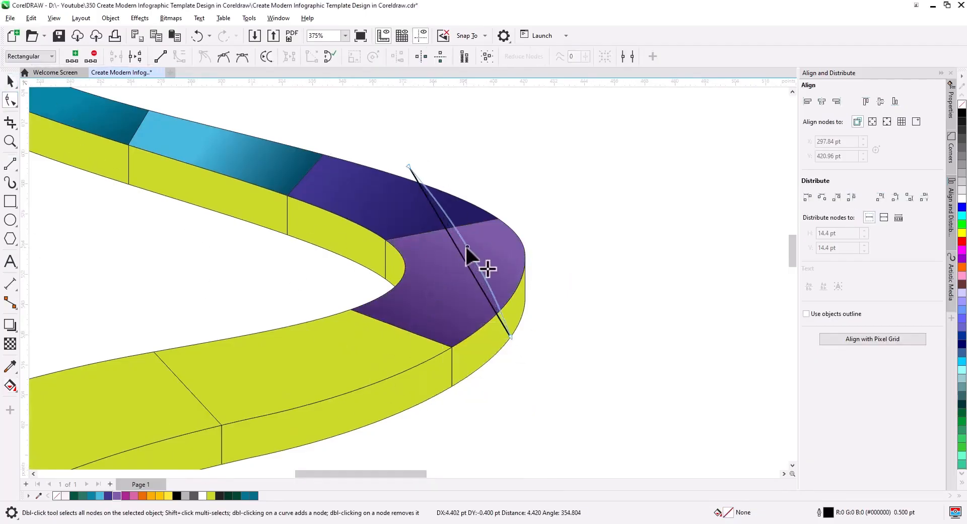
- Smart-fill the indigo and purple regions between the curve and the bend's outer edge, and weld them into one highlight shape
click(10, 81)
shift+click(444, 297)
click(502, 56)
click(10, 385)
click(466, 209)
click(499, 255)
click(10, 81)
shift+click(466, 209)
click(323, 56)
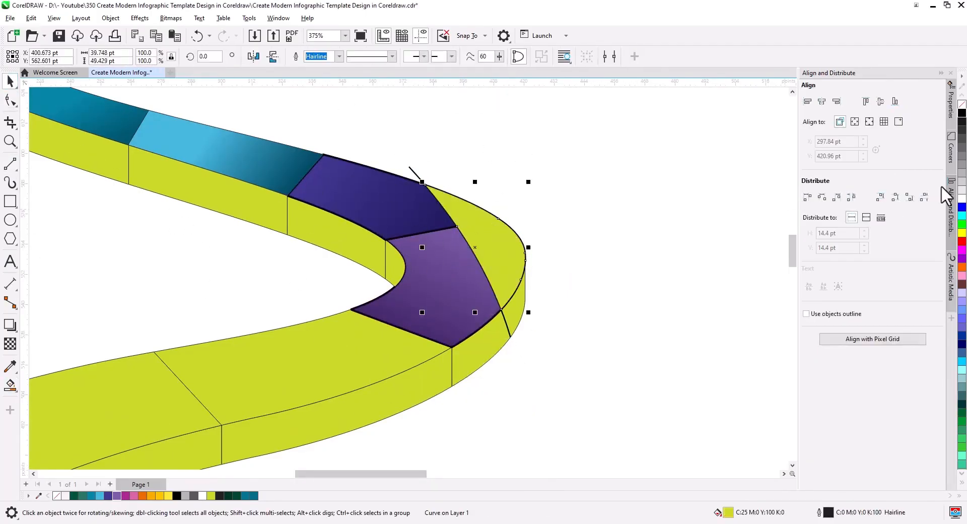
- Make the right bend's highlight shape white without an outline and soften it with a Gaussian blur and transparency
click(963, 199)
right_click(963, 104)
click(140, 18)
click(252, 142)
click(10, 344)
- PowerClip the blurred highlight inside the right bend's indigo and purple faces, and delete the guide curve
click(10, 81)
right_click(499, 252)
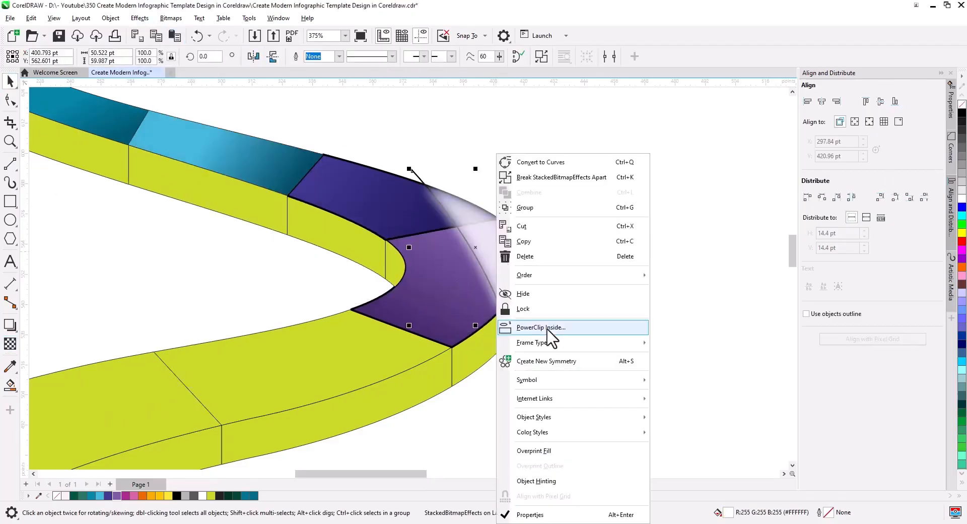
click(549, 328)
click(455, 318)
key(Delete)
- Apply a linear fountain fill along the segment below the right bend, shading from palette magenta to a darker magenta at its lower end
scroll(512, 271, down, 2)
click(461, 282)
click(10, 385)
click(29, 392)
drag(528, 249, 368, 293)
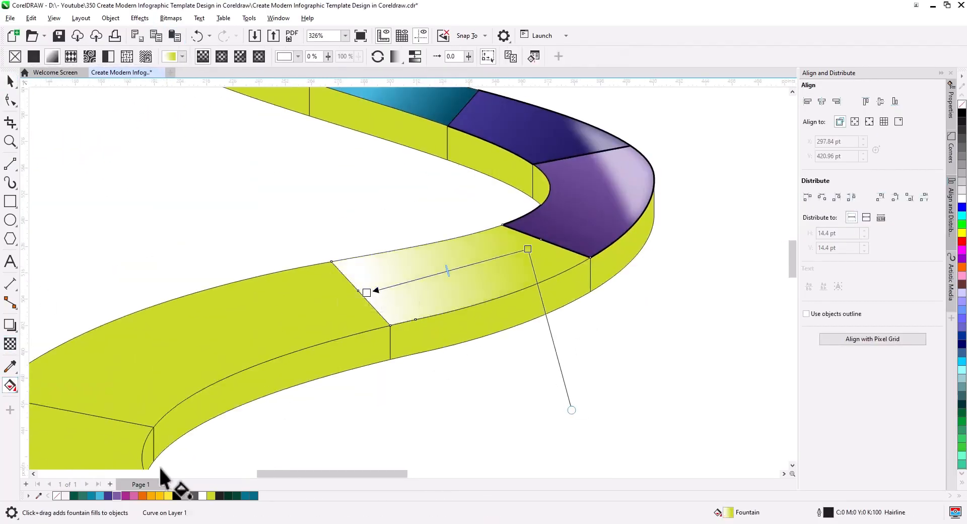
drag(125, 495, 528, 249)
drag(125, 496, 369, 293)
drag(400, 379, 404, 388)
drag(528, 249, 467, 272)
- Apply a linear fountain fill along the segment after the magenta one, shading from palette pink to a darker pink
drag(482, 324, 647, 180)
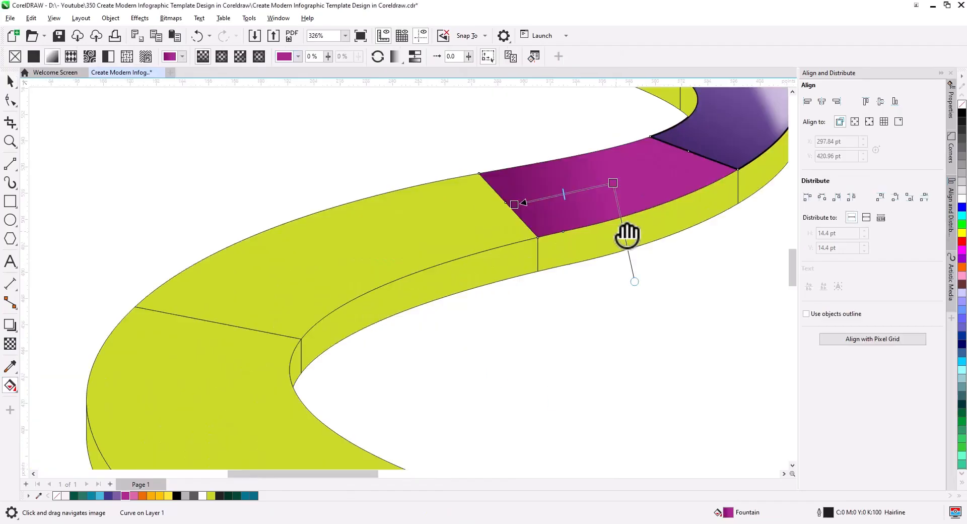
drag(508, 142, 261, 272)
drag(134, 495, 508, 142)
drag(134, 496, 261, 273)
click(260, 284)
drag(281, 340, 298, 353)
- Apply a linear fountain fill along the left bend's top face, shading from palette orange to dark brownish orange at its lower end
drag(249, 366, 289, 216)
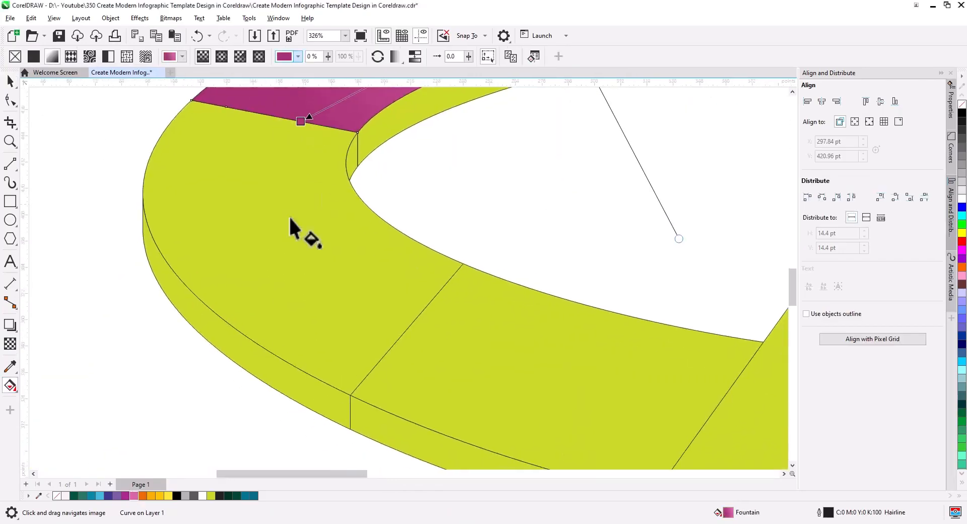
drag(252, 119, 378, 345)
drag(142, 495, 252, 119)
drag(143, 496, 378, 345)
click(402, 336)
drag(453, 387, 453, 404)
drag(252, 119, 279, 212)
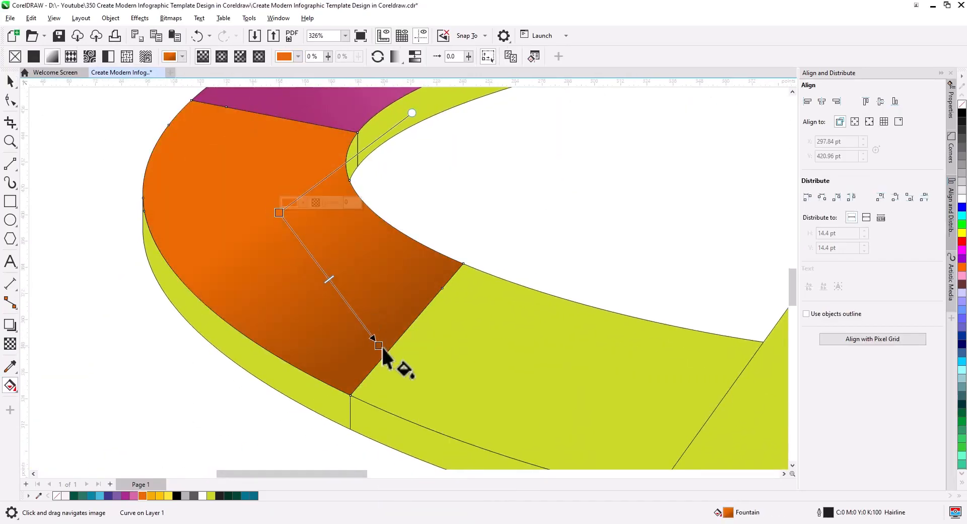
- Apply a linear fountain fill along the segment before the arrowhead, shading from amber #F3AB01 to a darker amber near the arrowhead
drag(391, 347, 80, 251)
drag(108, 243, 399, 358)
drag(151, 496, 399, 351)
click(360, 362)
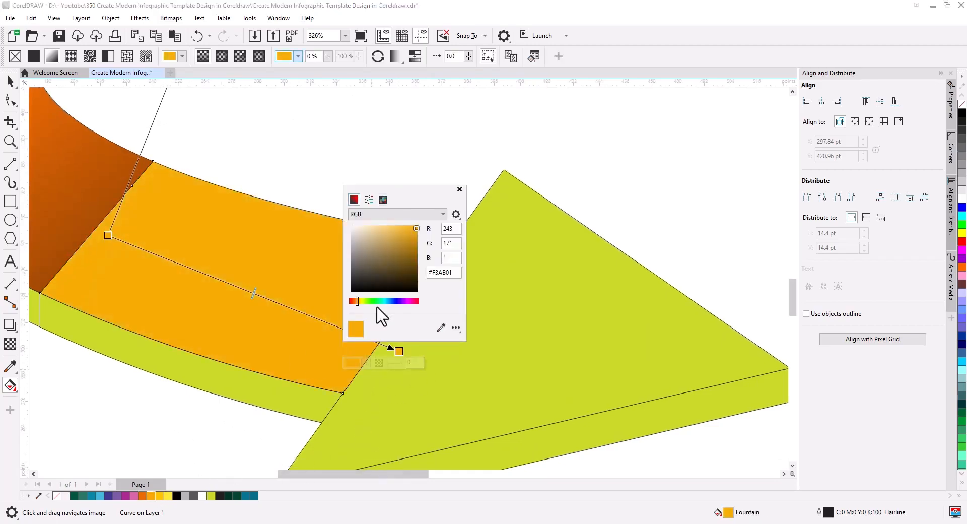
drag(416, 228, 414, 243)
drag(109, 237, 166, 252)
- Apply a linear fountain fill along the arrowhead's top face, from golden yellow at its base to bright yellow at its tip
drag(414, 301, 790, 369)
scroll(776, 366, down, 2)
drag(410, 112, 473, 211)
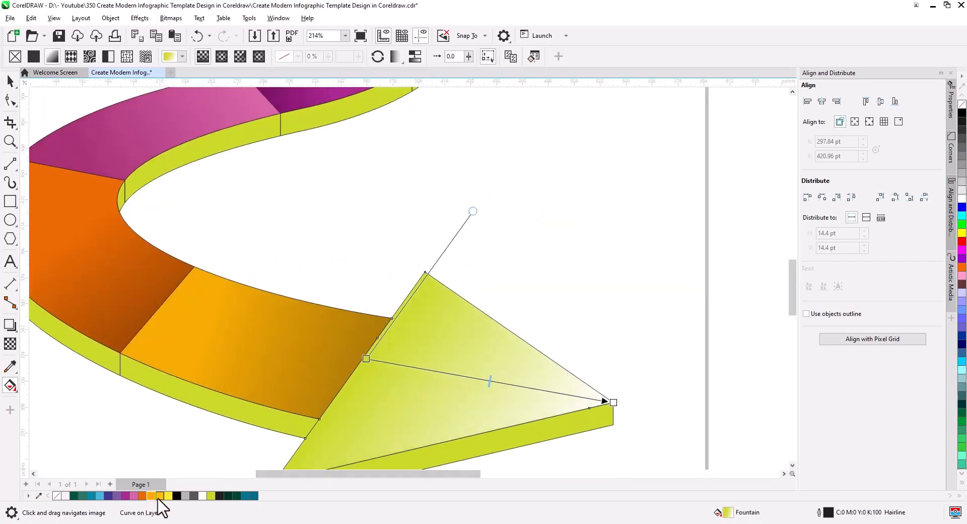
drag(616, 403, 614, 403)
- Adjust the amber segment's gradient by extending its dark end under the arrowhead and repositioning its width handle
click(313, 372)
drag(375, 399, 411, 410)
drag(276, 129, 321, 179)
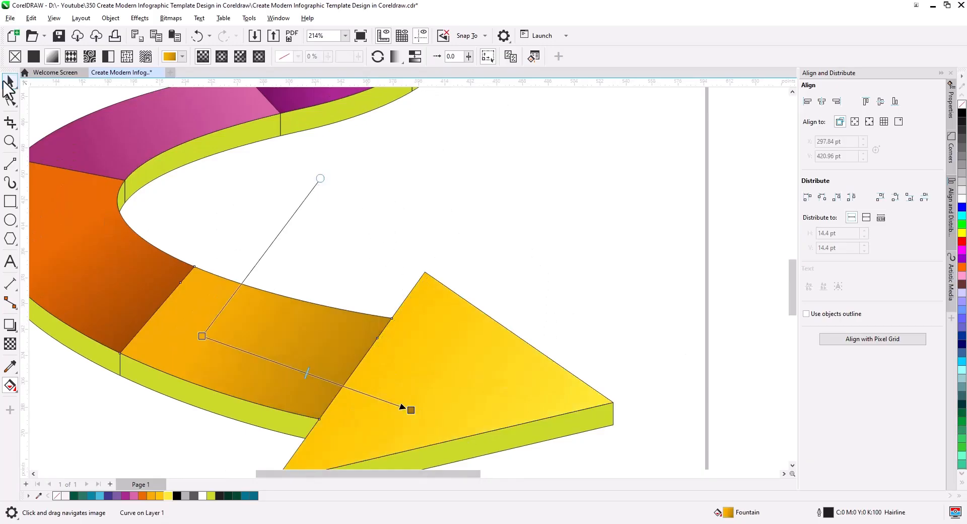
click(8, 81)
click(264, 211)
- Draw a bent line about 185 × 89 pt along the orange and amber segments' inner edge and bow it into a curve
click(10, 165)
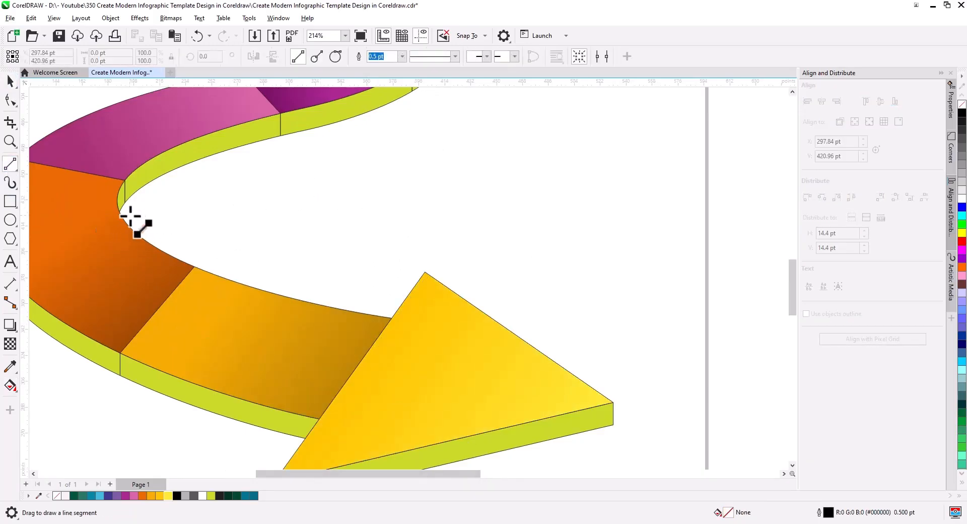
mouse_move(130, 216)
mouse_down()
mouse_move(347, 344)
mouse_move(395, 316)
mouse_up()
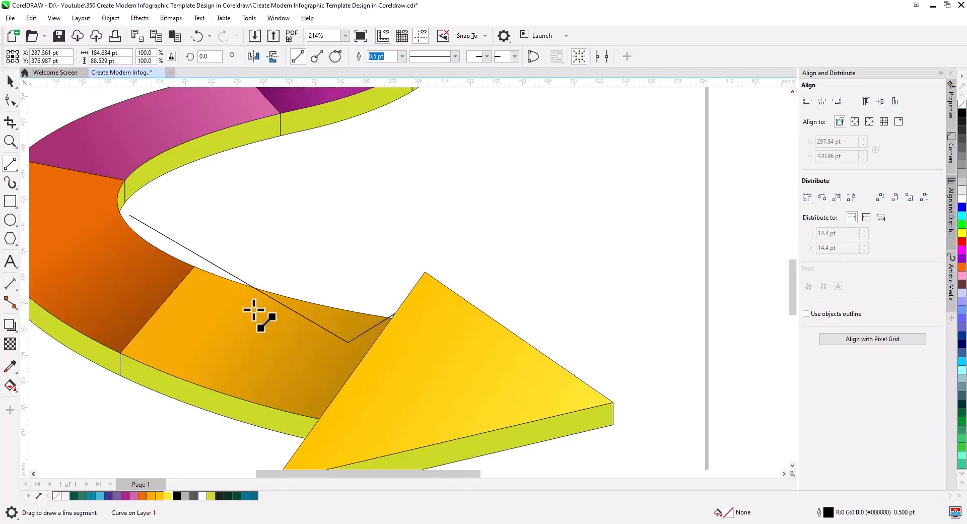
click(10, 101)
drag(214, 264, 166, 276)
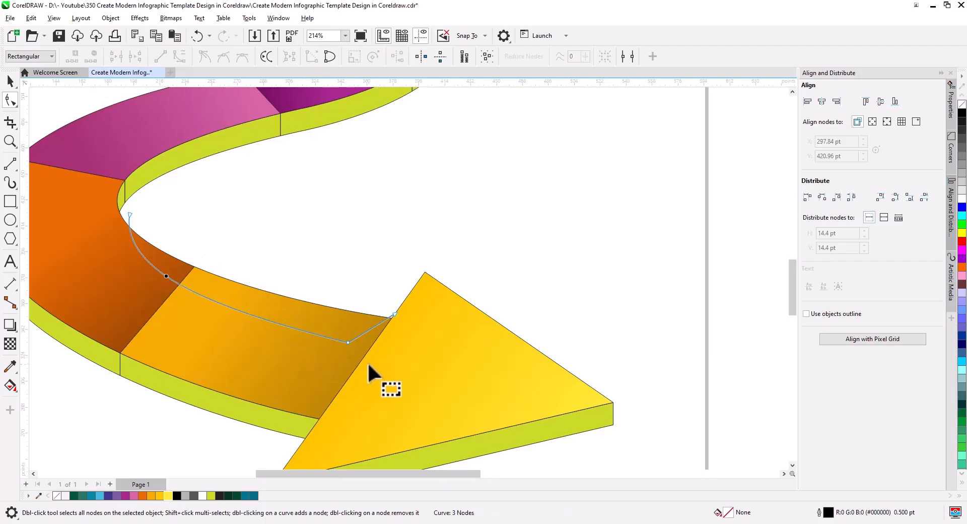
drag(358, 337, 360, 338)
key(space)
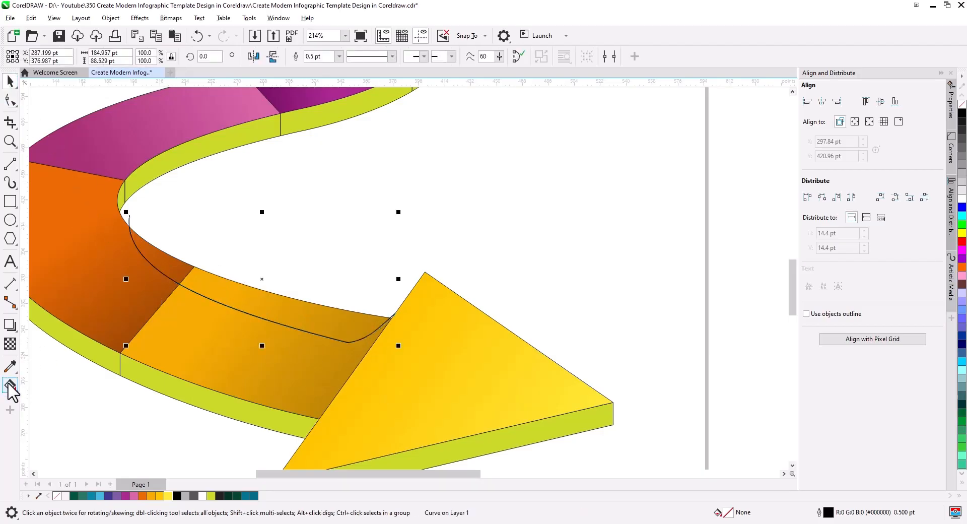
- Smart-fill the orange and amber strips between the curve and the inner edge, and weld them into one highlight shape
click(9, 384)
click(47, 403)
click(175, 274)
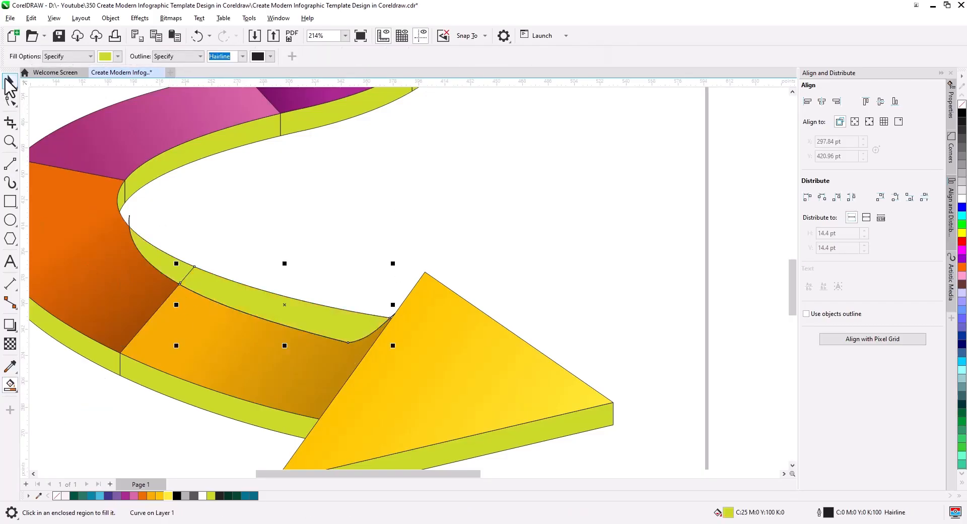
click(10, 82)
shift+click(162, 262)
click(324, 57)
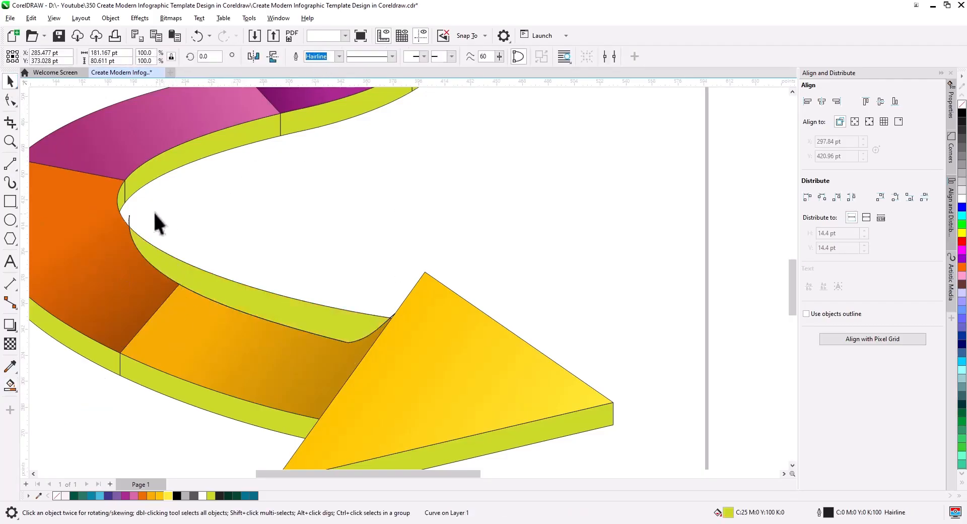
- Delete the guide curve along the inner edge of the orange and amber segments
click(153, 211)
click(129, 218)
key(Delete)
- Make the inner-edge highlight strip white without an outline and apply a Gaussian blur to it
click(206, 290)
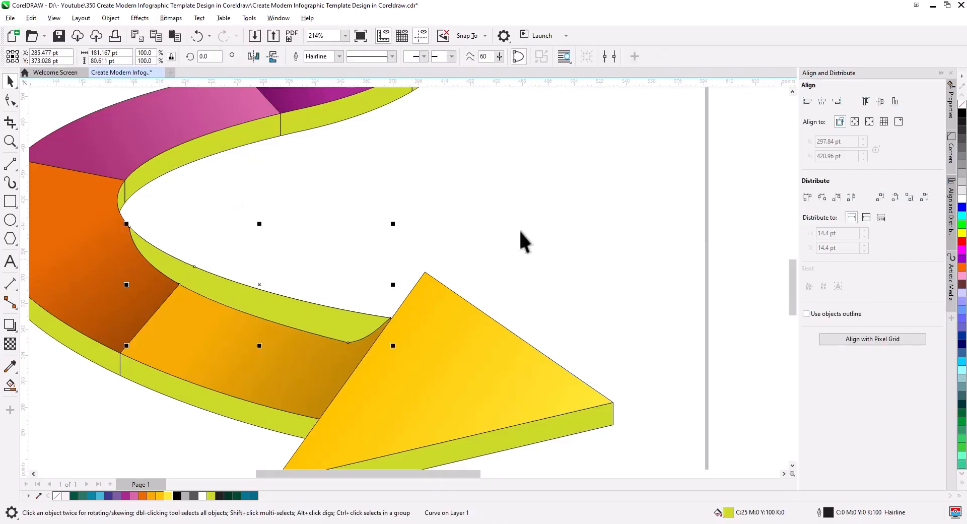
right_click(963, 106)
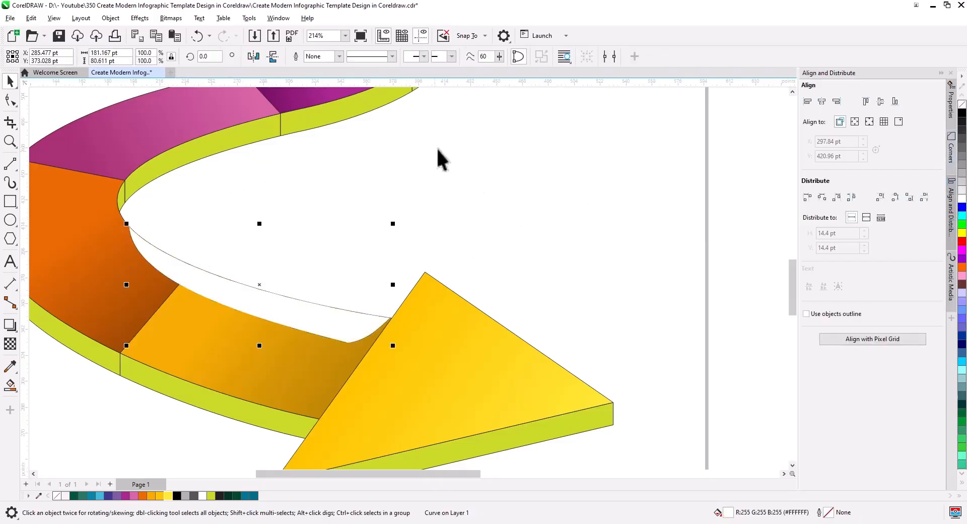
click(140, 17)
mouse_move(158, 102)
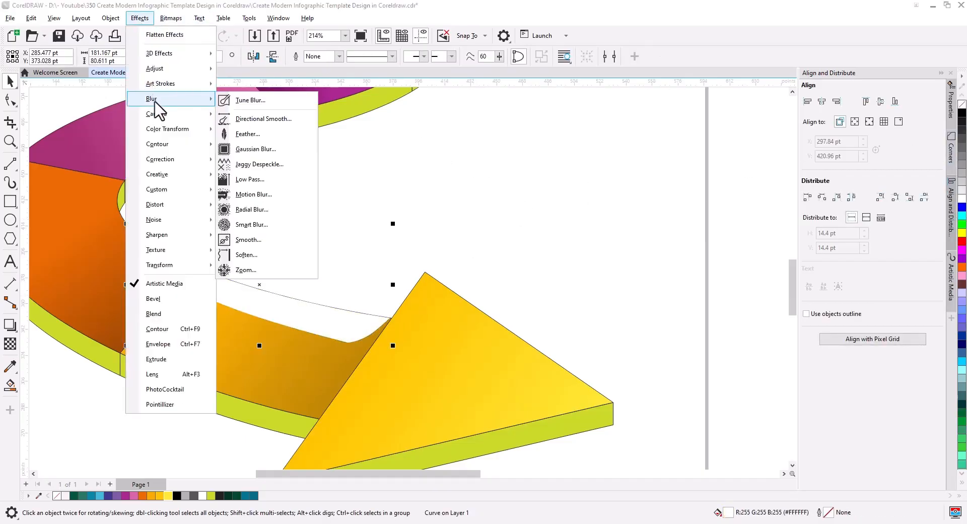
click(267, 152)
click(546, 288)
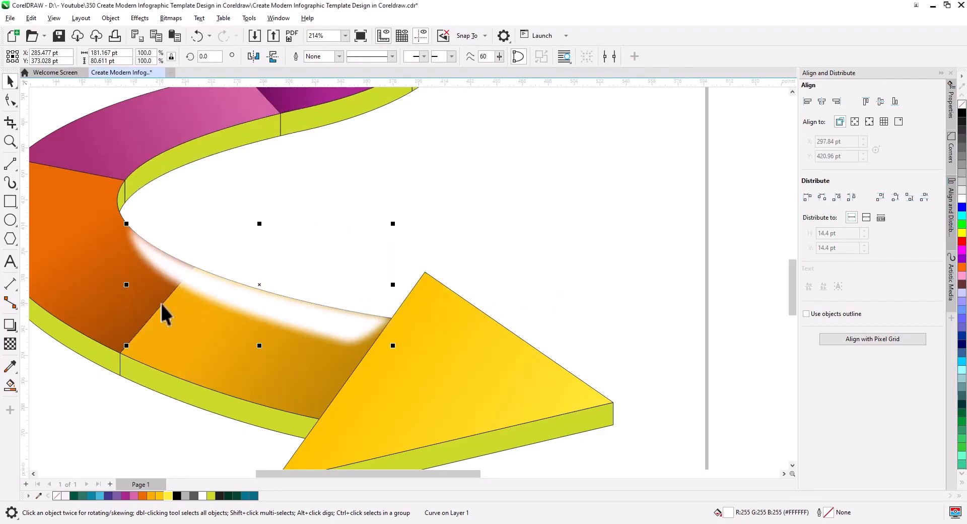
- Apply a uniform partial transparency to the blurred highlight strip on the orange and amber segments
click(9, 344)
drag(238, 353, 250, 354)
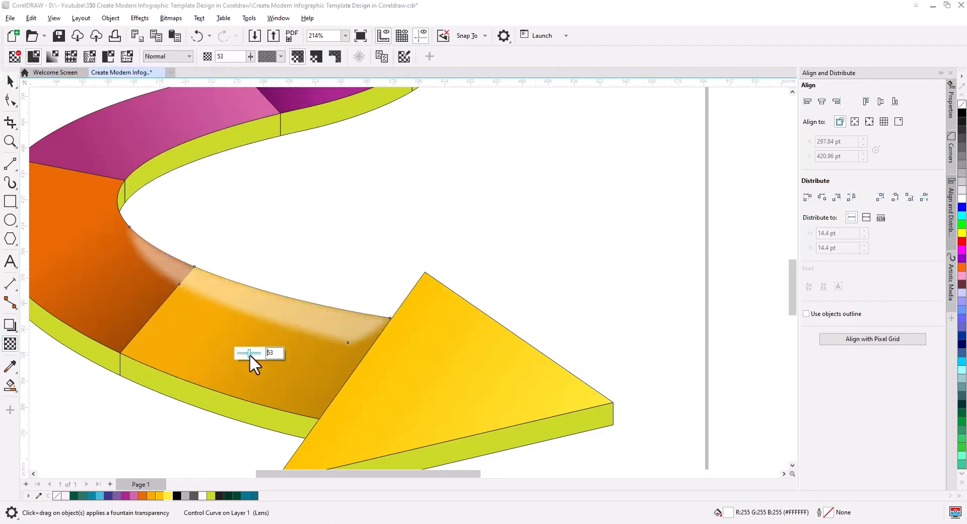
click(10, 81)
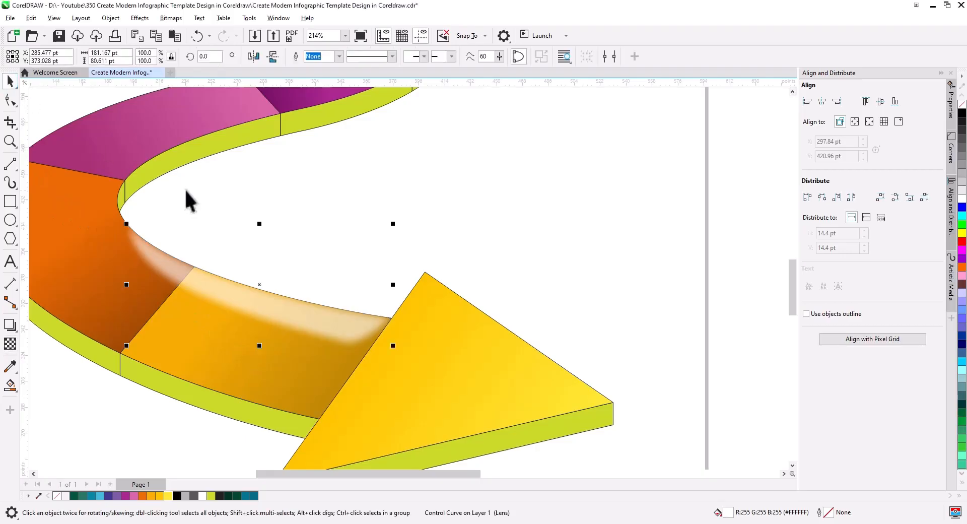
right_click(220, 287)
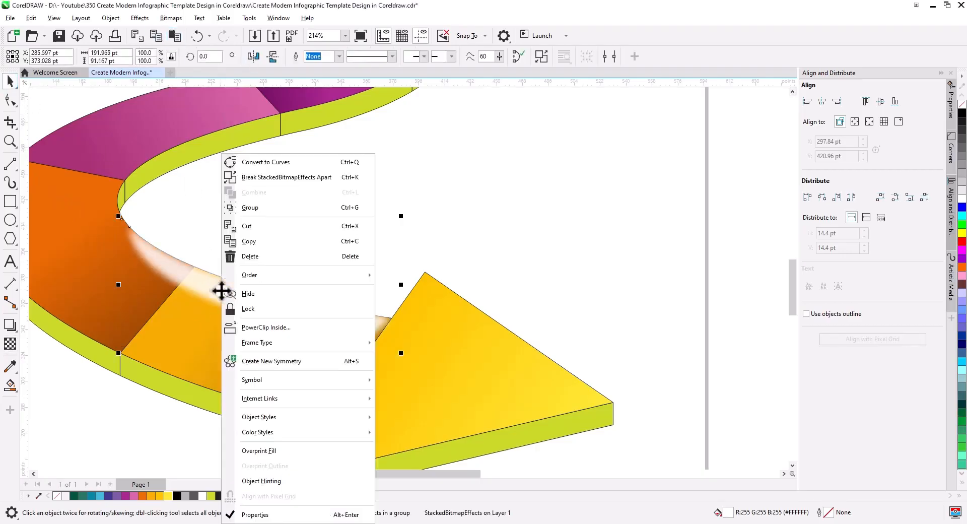
click(255, 326)
key(Escape)
- PowerClip the blurred highlight strip inside the amber segment before the arrowhead
right_click(220, 291)
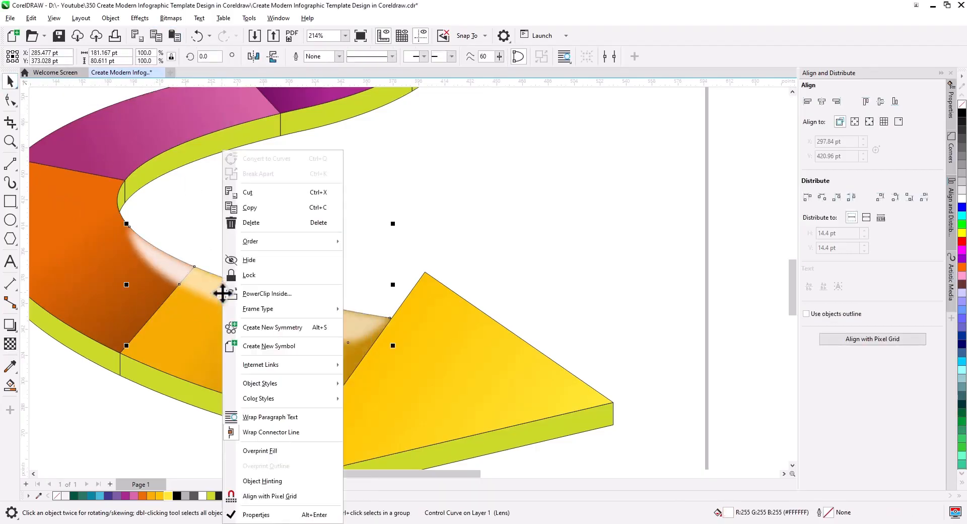
click(271, 295)
click(218, 363)
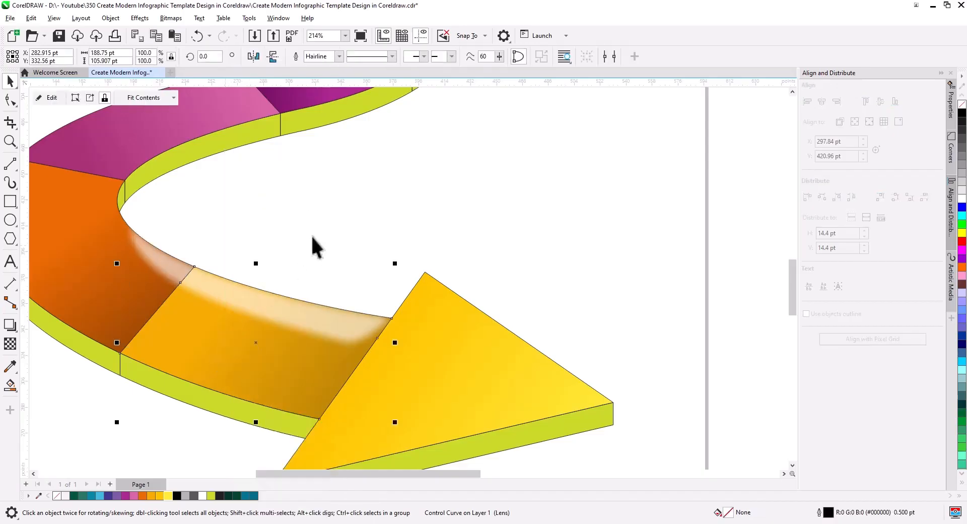
click(312, 239)
- Draw a triangular highlight shape about 100 × 56 pt inside the upper corner of the arrowhead's top face
scroll(328, 348, down, 1)
drag(328, 348, 207, 363)
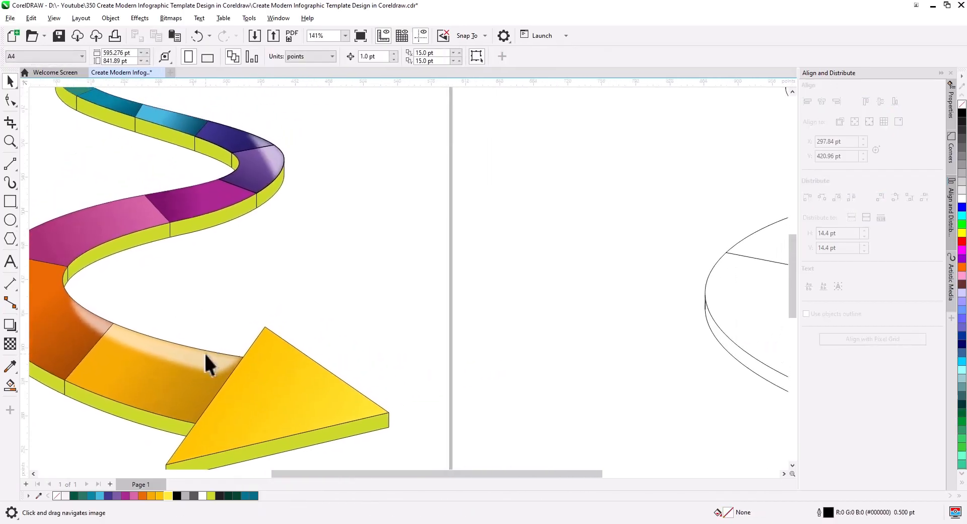
click(15, 167)
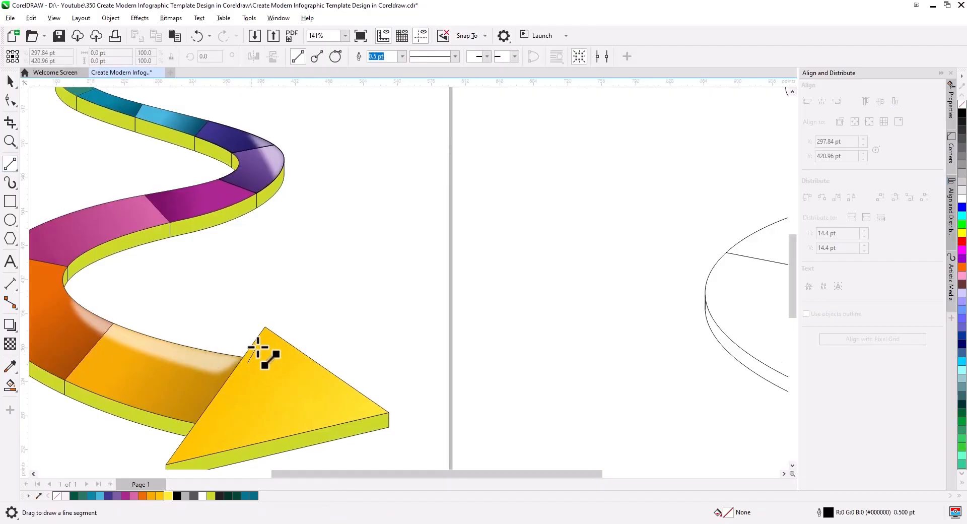
mouse_move(258, 348)
mouse_down()
mouse_move(267, 339)
mouse_move(312, 371)
mouse_move(247, 362)
mouse_up()
click(12, 82)
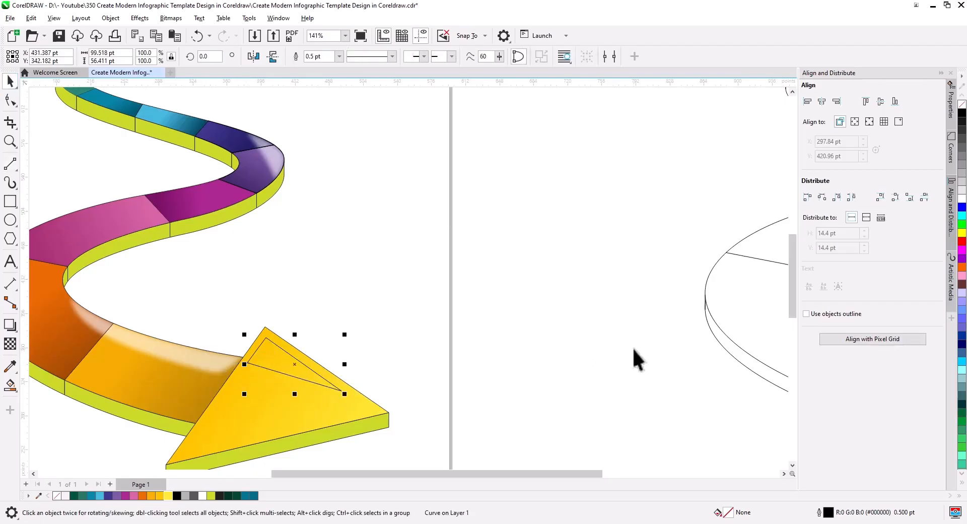
- Make the arrowhead's triangular highlight white without an outline and apply a Gaussian blur to it
click(962, 198)
right_click(961, 104)
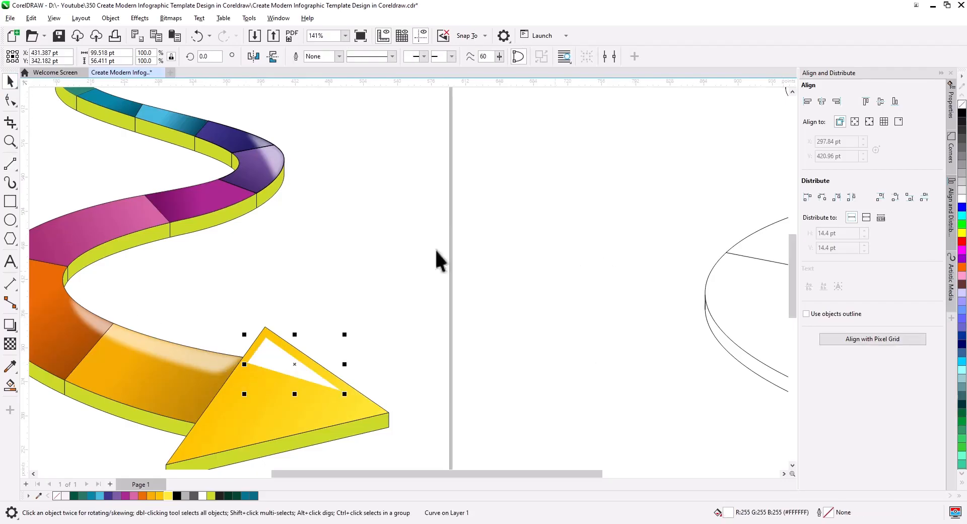
click(140, 18)
mouse_move(194, 99)
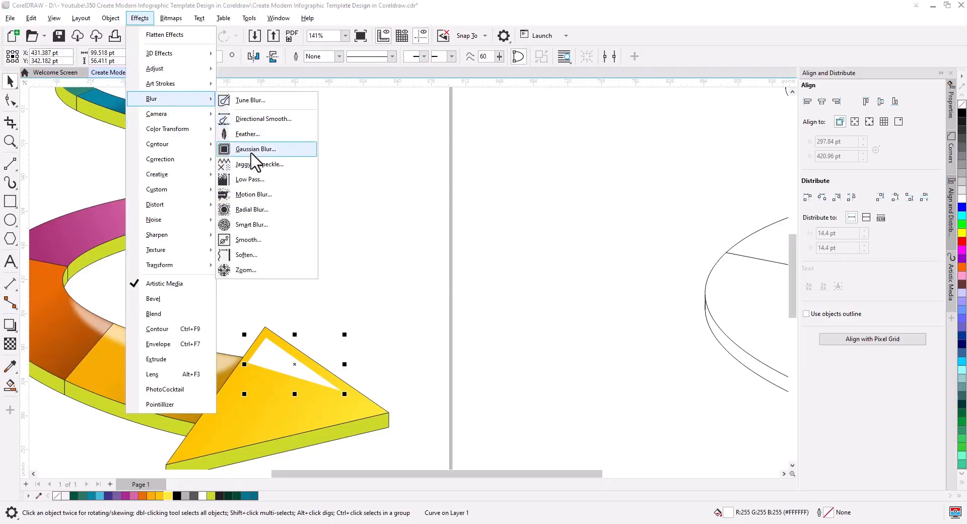
click(256, 149)
click(546, 289)
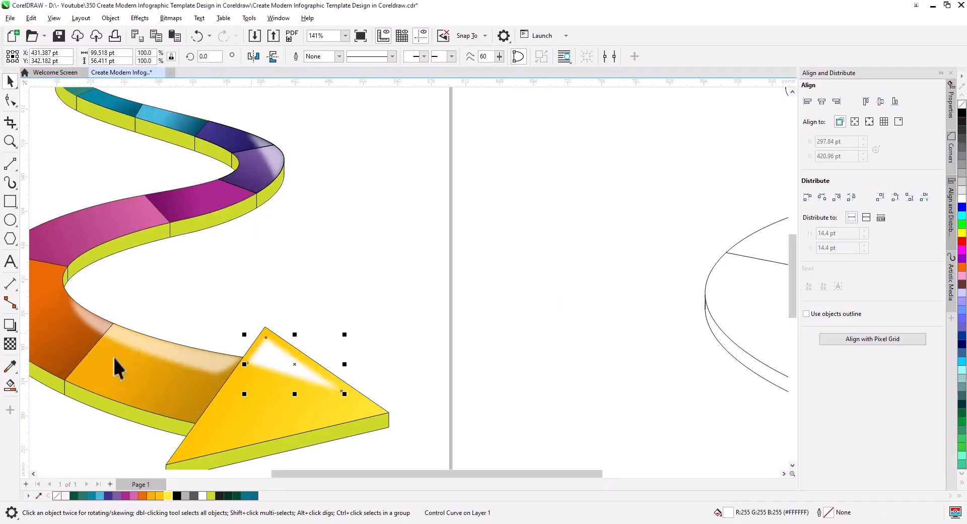
- Apply a uniform partial transparency to the arrowhead's blurred triangular highlight
click(10, 345)
drag(275, 402, 279, 402)
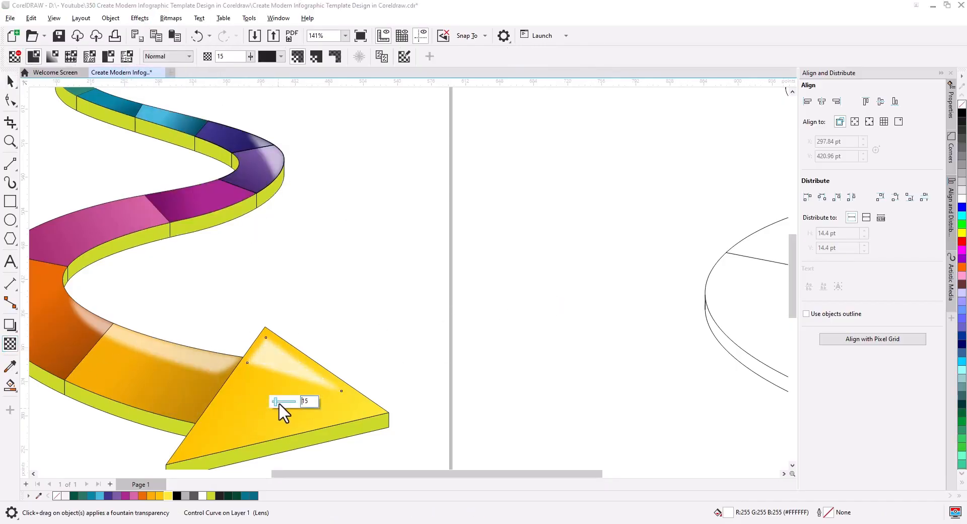
click(14, 85)
- PowerClip the triangular highlight inside the arrowhead's yellow top face
right_click(281, 367)
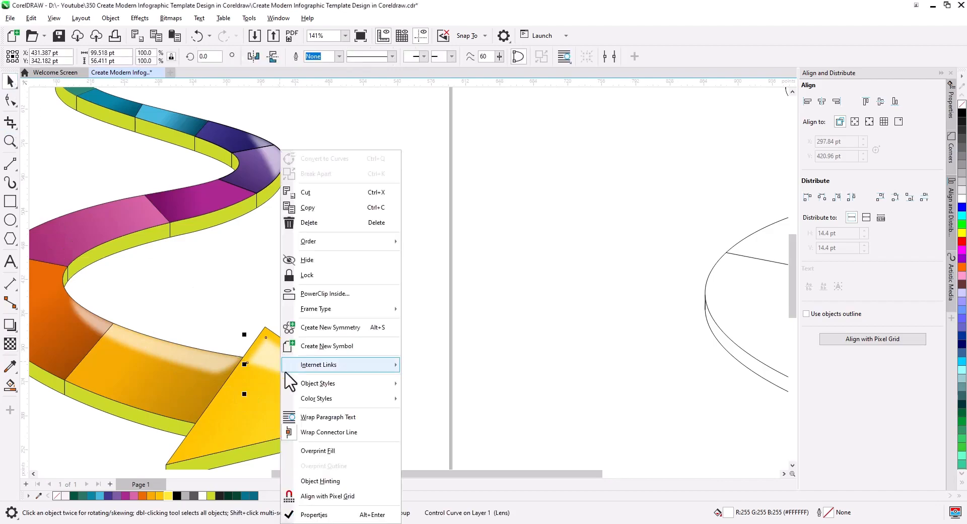
click(326, 294)
click(230, 427)
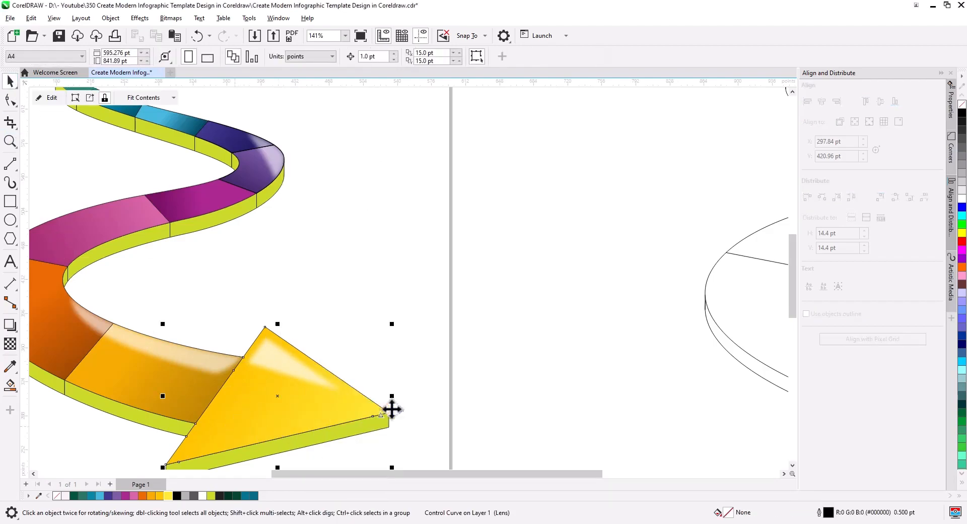
click(394, 407)
- Take the triangular highlight out of the arrowhead's PowerClip and paste it back onto the page above the arrowhead
scroll(339, 392, down, 3)
drag(317, 422, 373, 428)
click(370, 401)
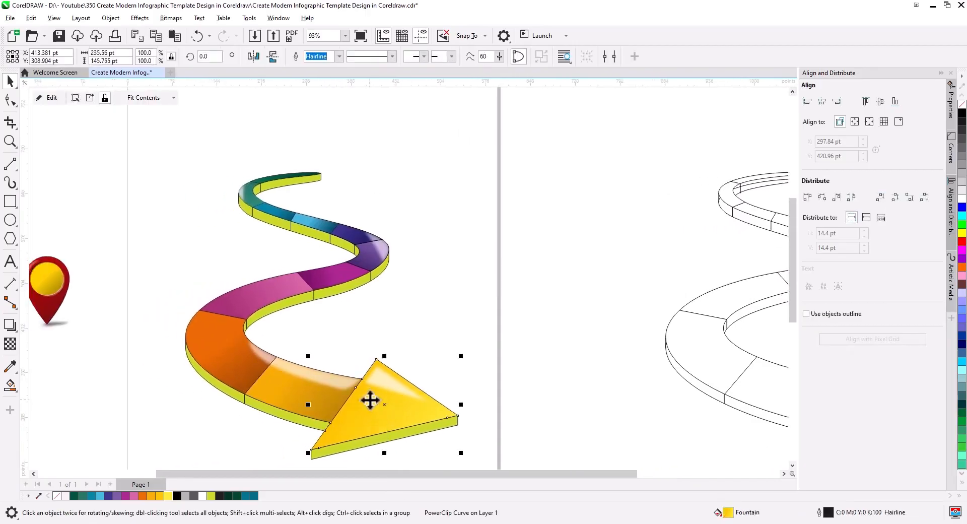
click(49, 100)
scroll(385, 407, up, 2)
click(378, 359)
click(336, 413)
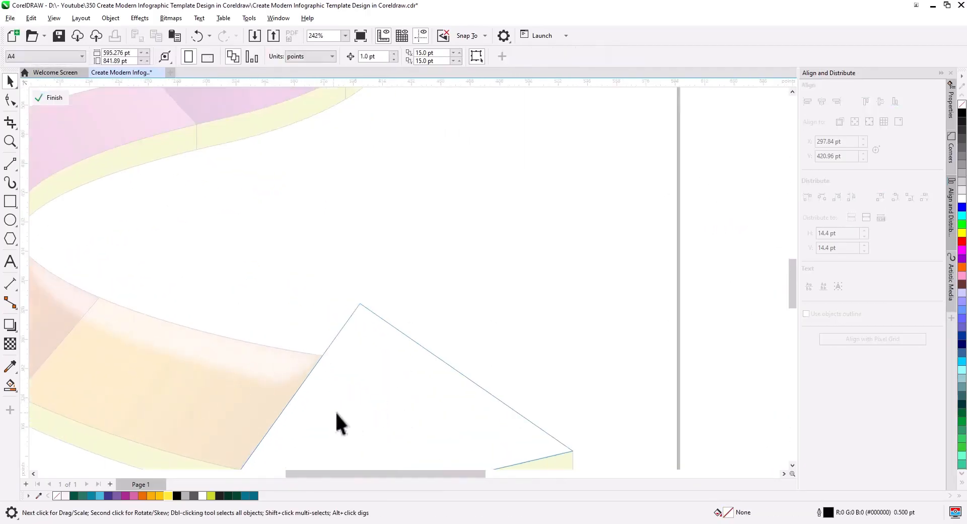
click(54, 99)
key(ctrl+v)
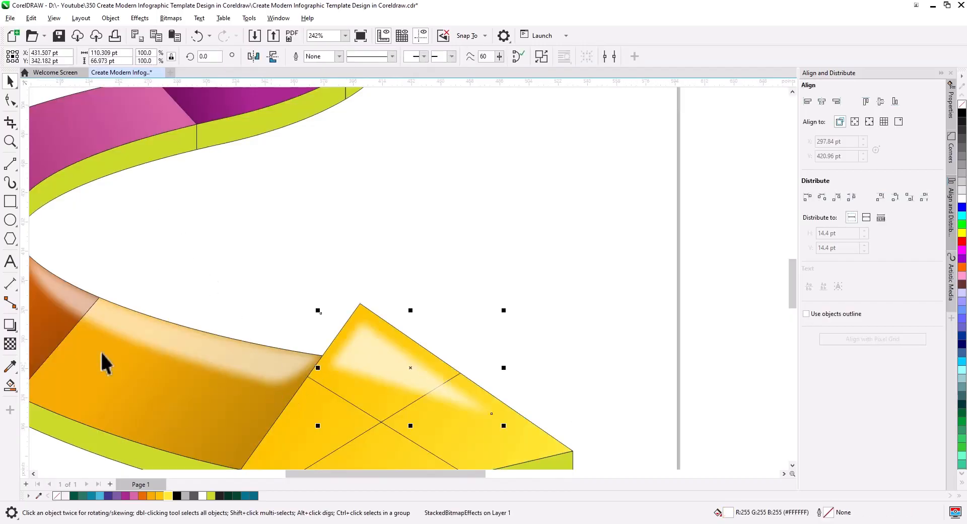
- Replace the triangular highlight's uniform transparency with a short linear fountain transparency that fades it out downward
click(11, 344)
drag(400, 322, 390, 384)
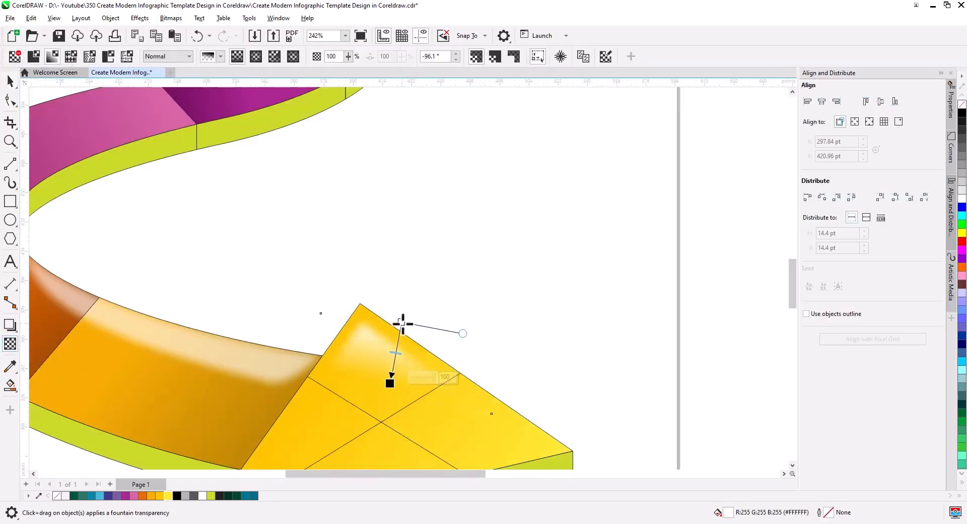
drag(402, 324, 397, 351)
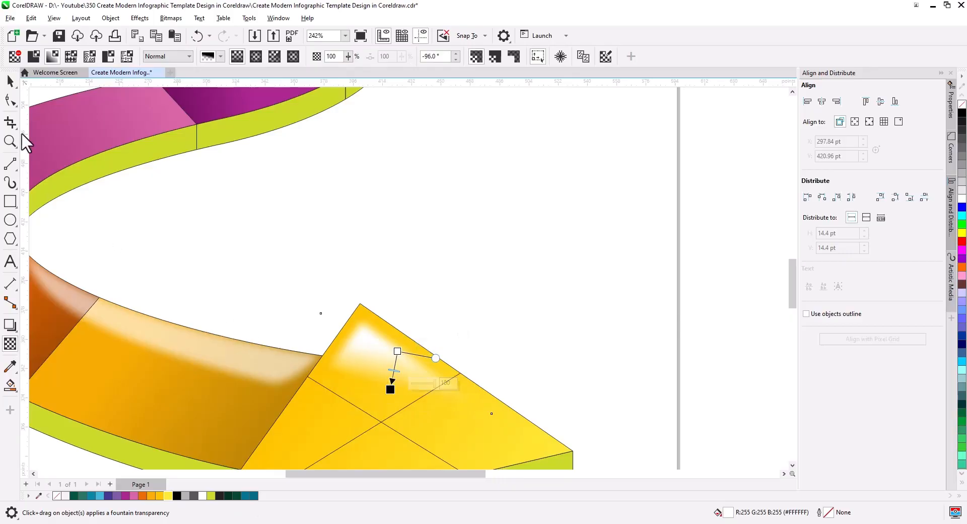
- PowerClip the faded triangular highlight back inside the arrowhead's yellow top face
click(11, 81)
right_click(370, 355)
click(397, 331)
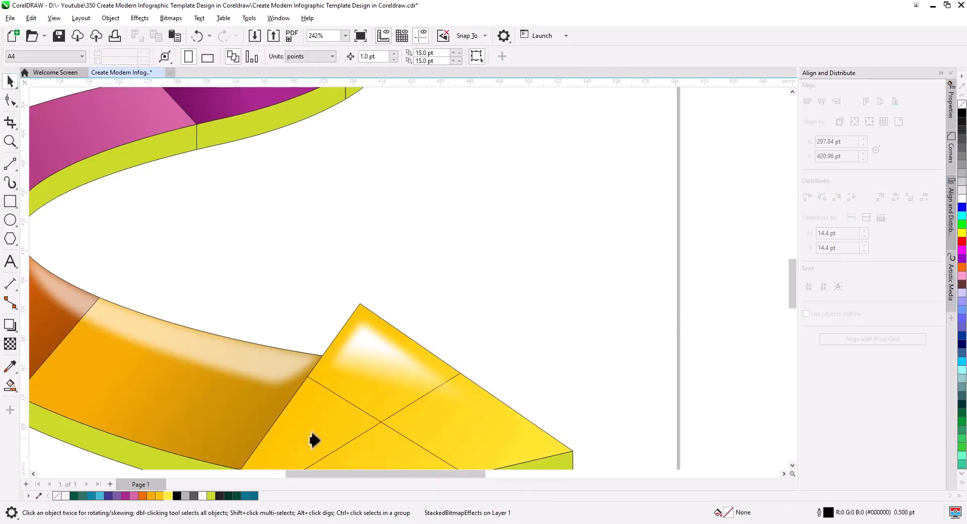
click(313, 440)
click(443, 324)
- Give the side face below the yellow-orange segment a linear fountain fill running from orange at the arrowhead to yellow
scroll(335, 350, down, 2)
drag(316, 389, 432, 430)
drag(283, 409, 272, 364)
scroll(303, 379, up, 2)
click(314, 378)
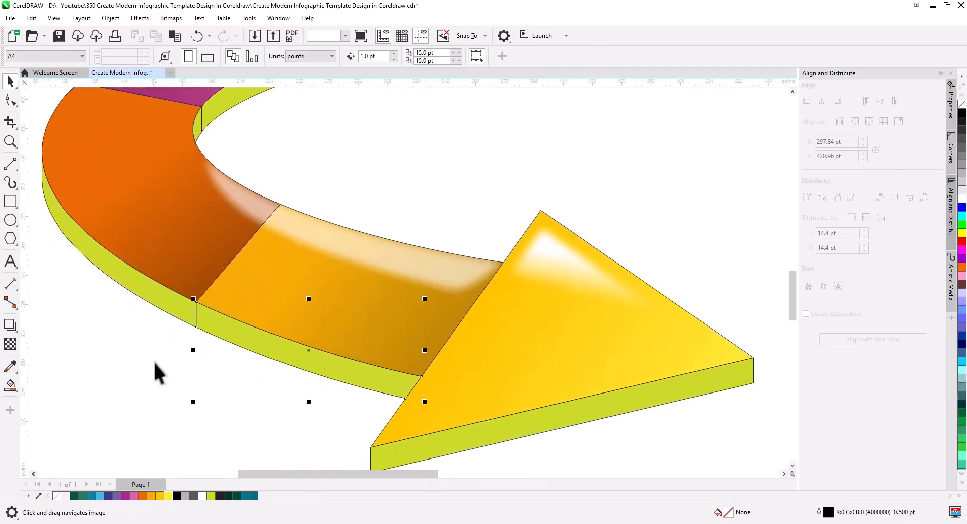
click(10, 385)
click(40, 388)
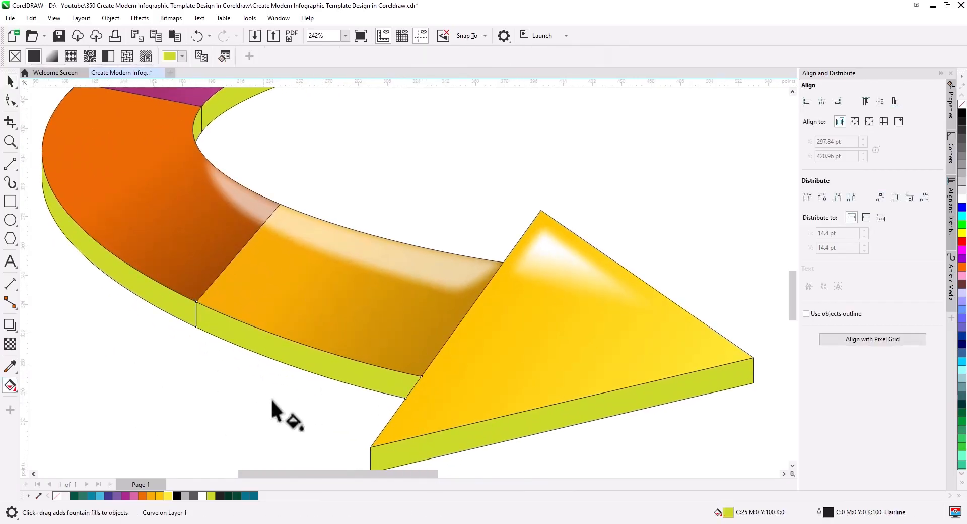
drag(412, 386, 197, 319)
drag(343, 423, 342, 338)
drag(412, 300, 411, 301)
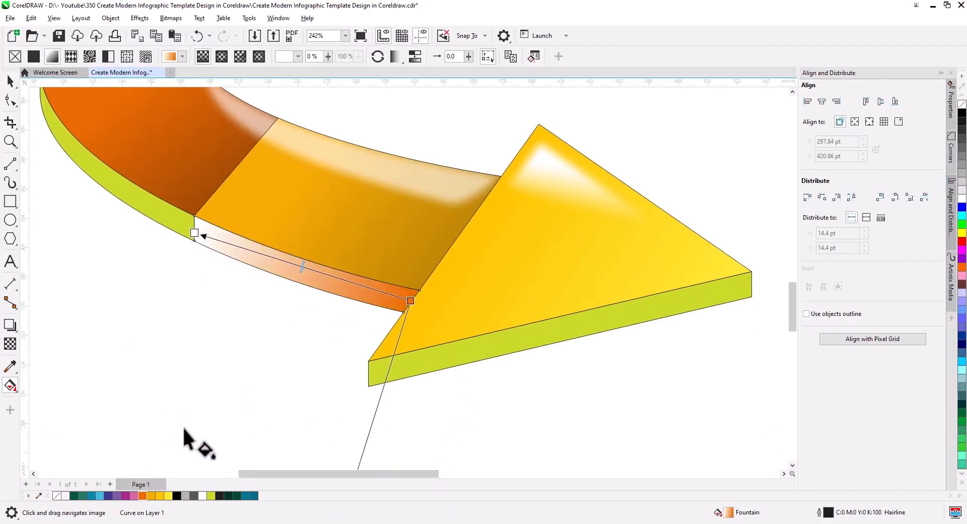
drag(161, 496, 194, 233)
- Fill the outer side face below the orange segment with a darker shade of the palette orange
drag(225, 330, 365, 421)
drag(275, 377, 316, 421)
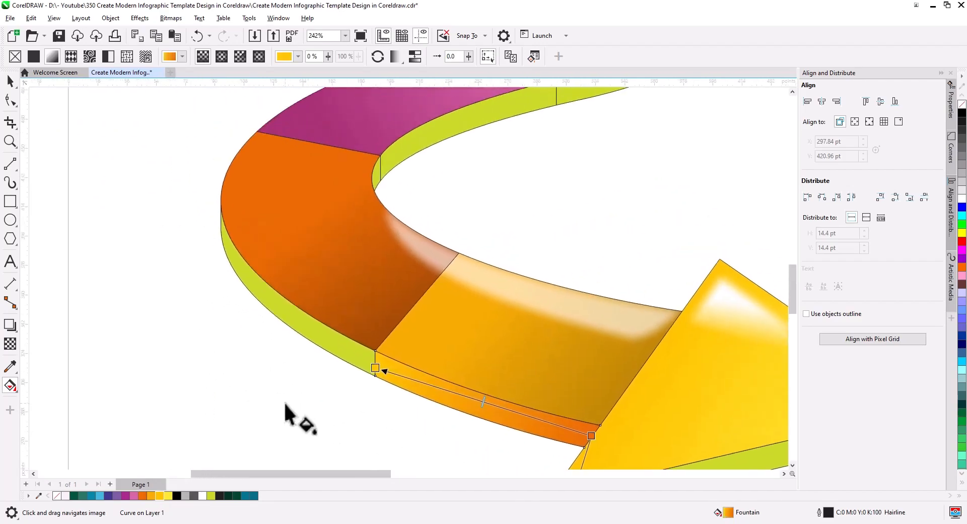
click(348, 362)
key(space)
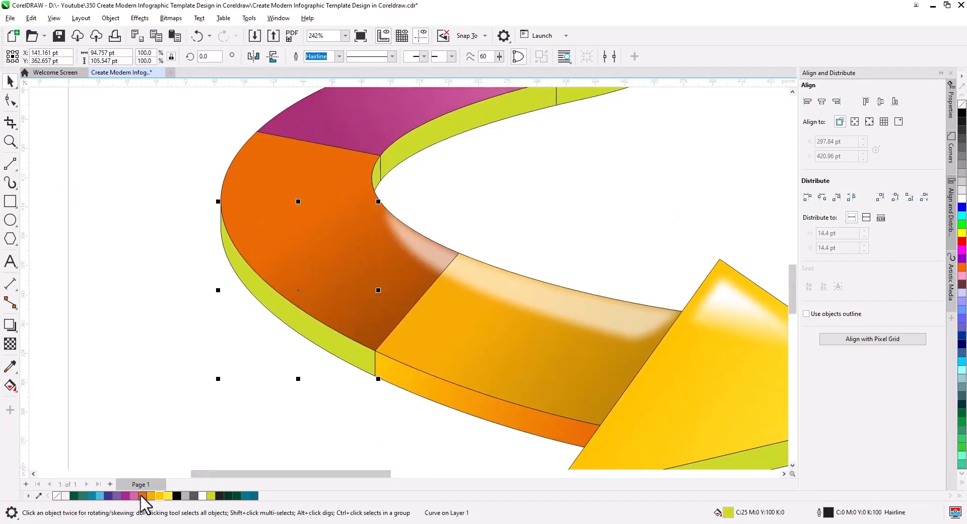
click(142, 496)
double_click(729, 512)
click(759, 307)
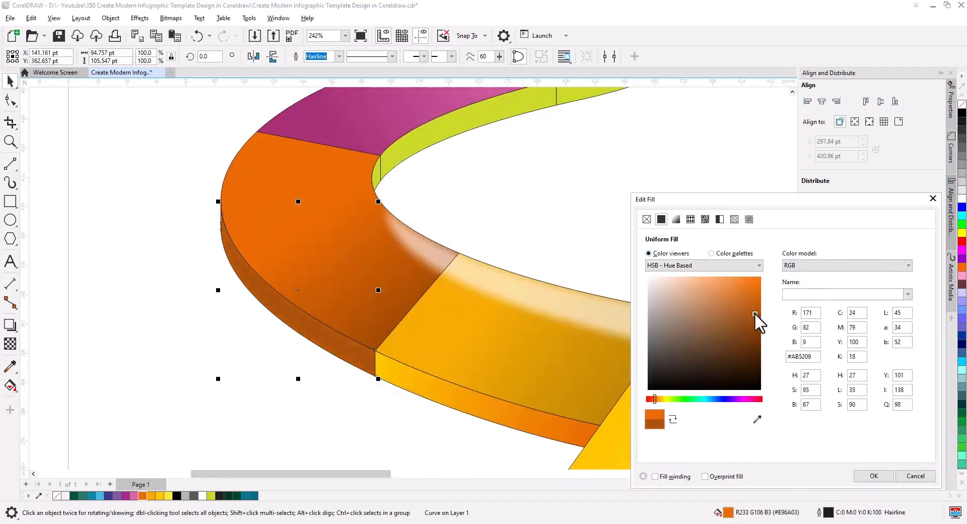
click(874, 476)
click(228, 368)
- Fill the small inner side face of the orange segment with the same dark orange
drag(373, 202, 260, 344)
click(264, 318)
click(262, 496)
click(344, 351)
- Fill the side face below the pink segment with a darker shade of pink
click(337, 265)
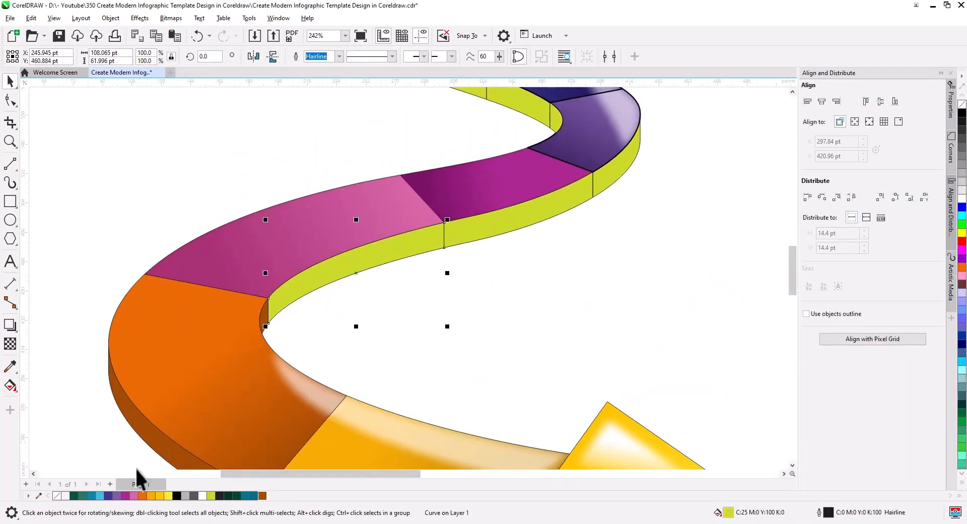
click(134, 496)
double_click(729, 513)
click(667, 288)
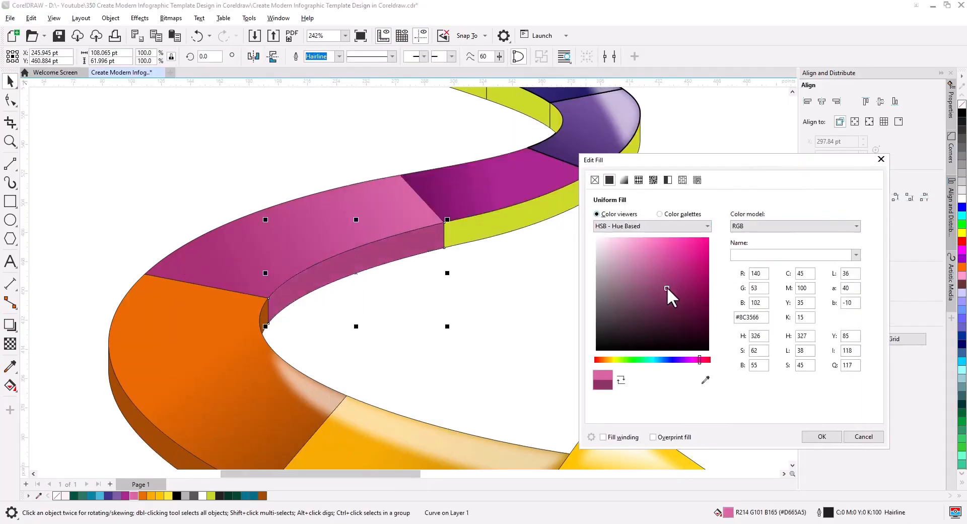
click(681, 289)
click(822, 437)
- Fill the magenta and pink segments' side faces with dark tones sampled by eyedropper from their top faces
drag(626, 293, 490, 387)
click(352, 323)
drag(126, 496, 359, 325)
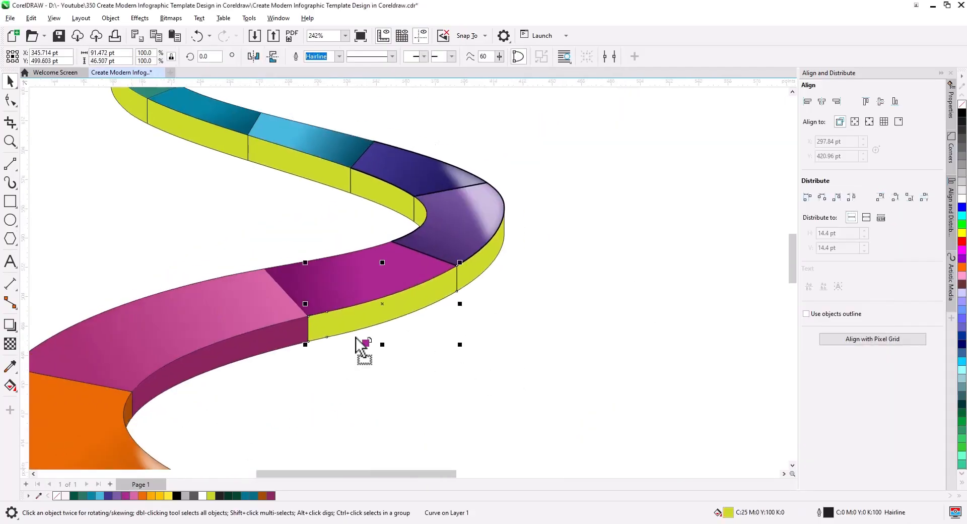
click(10, 367)
click(286, 285)
click(330, 325)
shift+click(71, 368)
click(162, 385)
- Fill the purple and indigo segments' side faces with dark tones sampled from their top faces
drag(446, 273, 516, 496)
shift+click(274, 354)
click(301, 375)
click(304, 338)
shift+click(526, 408)
click(478, 419)
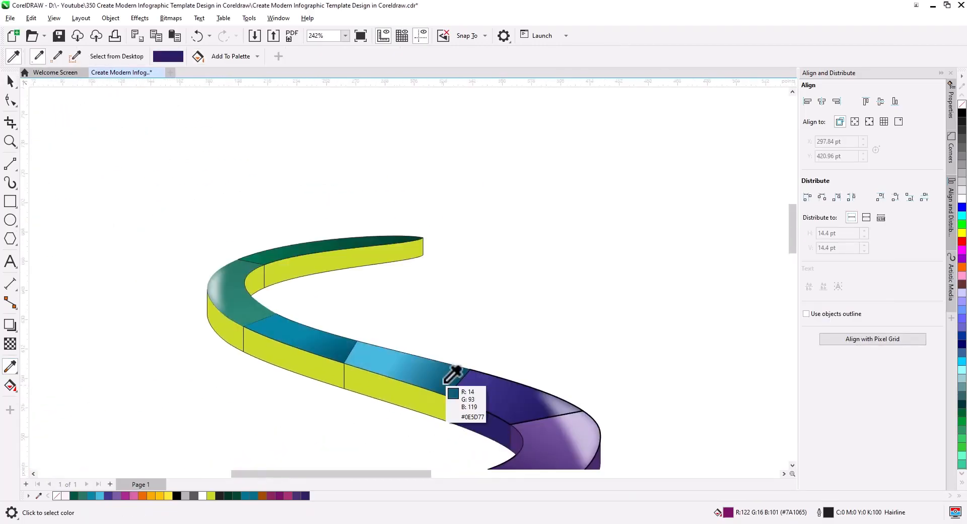
- Fill the side faces of the light blue, blue, teal-green and dark green segments with colours sampled from the road's top faces
shift+click(451, 378)
click(398, 393)
shift+click(340, 362)
click(301, 387)
click(330, 337)
shift+click(481, 298)
click(466, 312)
- Darken the fill of both the outer and inner side faces of the teal-green segment
click(10, 81)
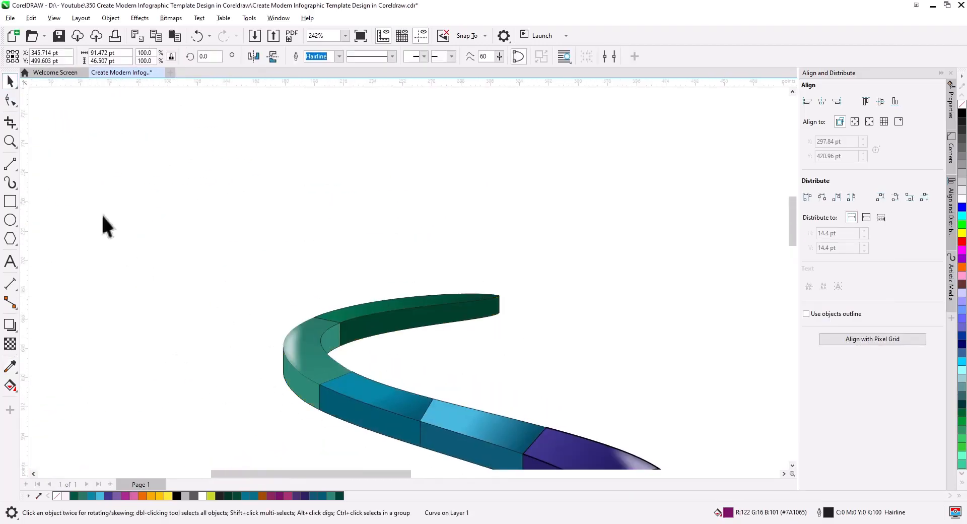
click(302, 390)
shift+click(331, 338)
double_click(728, 513)
click(703, 437)
scroll(506, 277, down, 4)
click(507, 276)
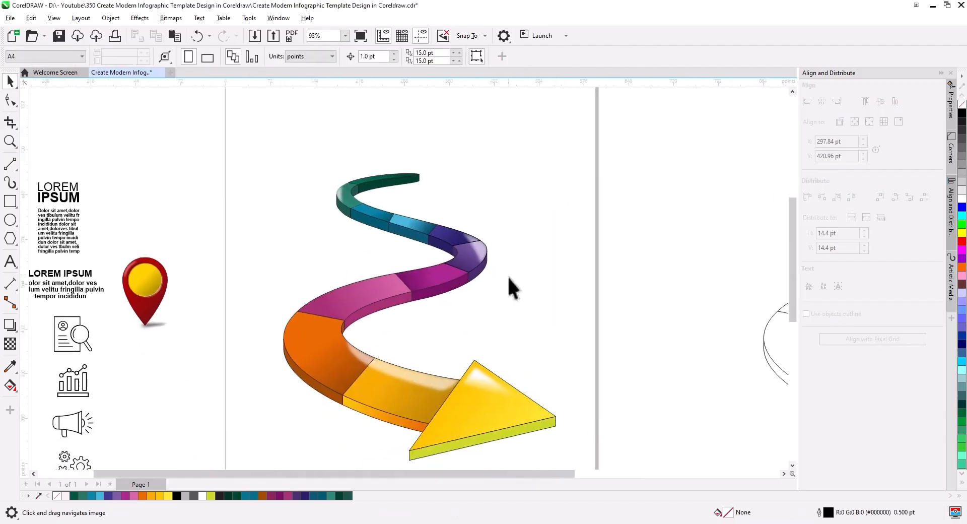
- Remove the outlines from all parts of the coloured 3D arrow
scroll(507, 276, down, 1)
drag(573, 447, 255, 179)
right_click(962, 104)
click(573, 352)
- Apply a linear fountain fill along the full length of the arrowhead's side face, aligned with its bottom edge
scroll(435, 456, up, 3)
click(479, 368)
key(g)
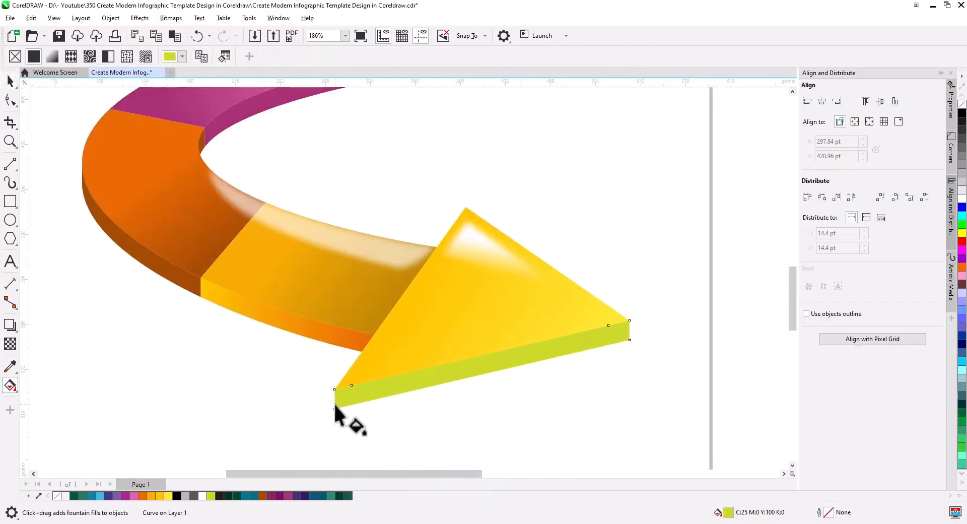
drag(336, 403, 630, 340)
drag(295, 137, 348, 448)
drag(479, 403, 416, 291)
drag(578, 287, 580, 279)
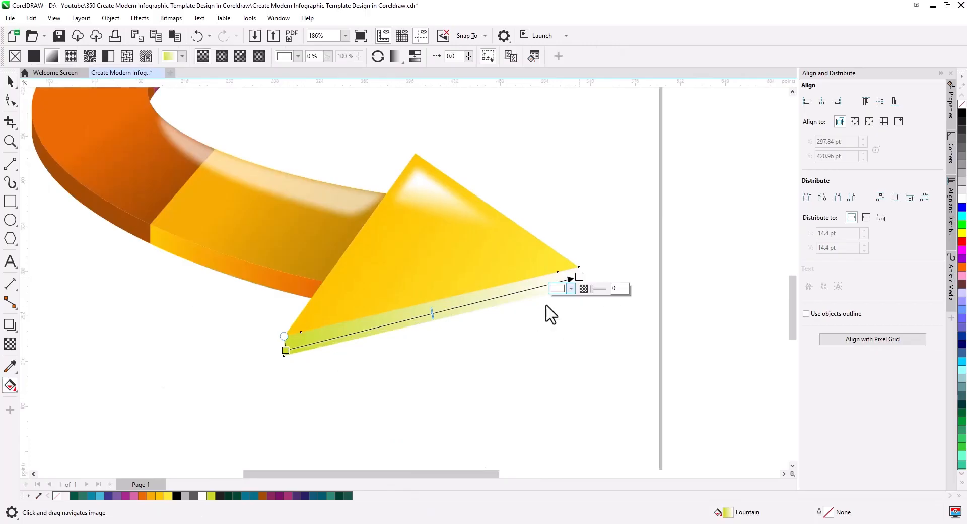
drag(285, 350, 283, 355)
drag(578, 279, 578, 286)
scroll(286, 357, up, 2)
scroll(274, 307, down, 2)
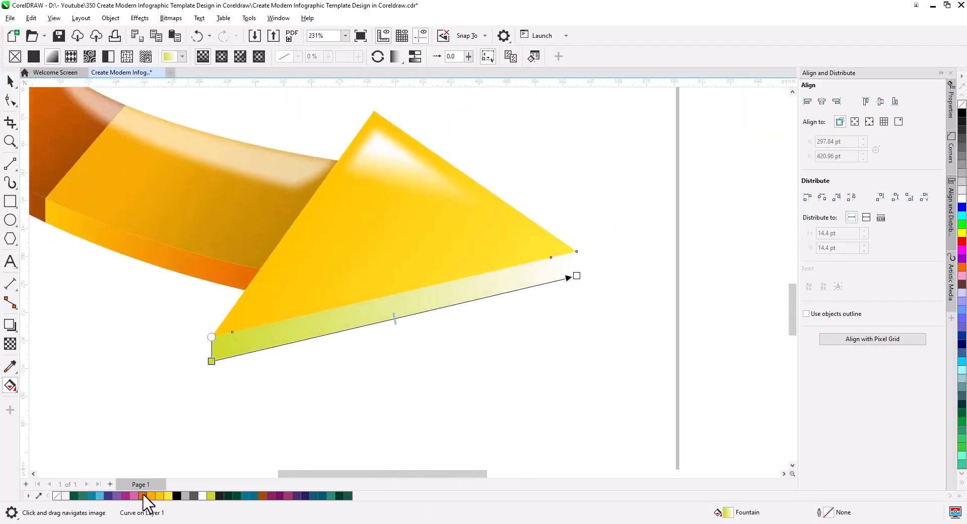
- Colour both ends of the arrowhead side gradient amber and add two golden-yellow stops between them
click(143, 496)
click(151, 495)
drag(151, 496, 322, 336)
drag(160, 495, 512, 292)
click(10, 82)
click(482, 373)
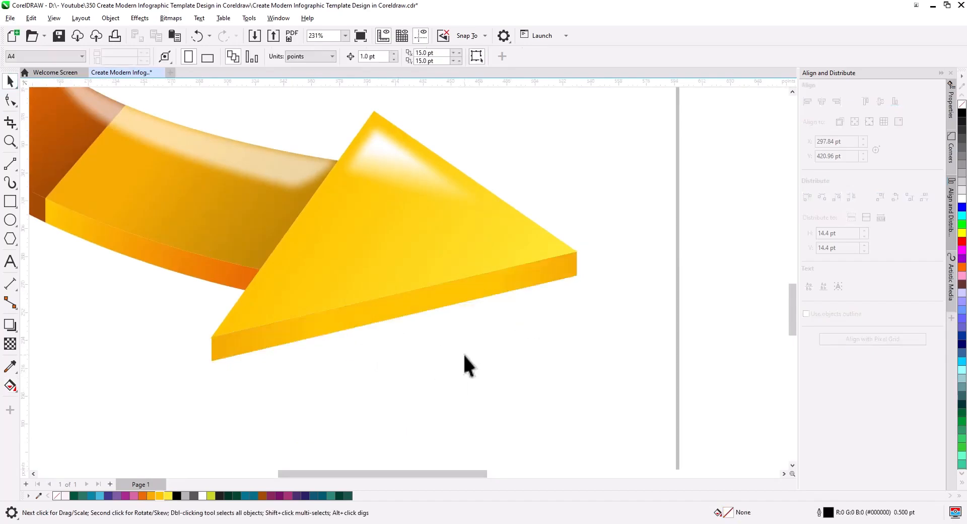
- Change the dark end of the yellow-orange segment's top-face gradient to orange
scroll(463, 353, down, 1)
scroll(323, 290, up, 1)
click(302, 267)
click(10, 386)
- Set both end stops of the arrowhead side gradient to orange and move the two inner stops closer together
click(580, 322)
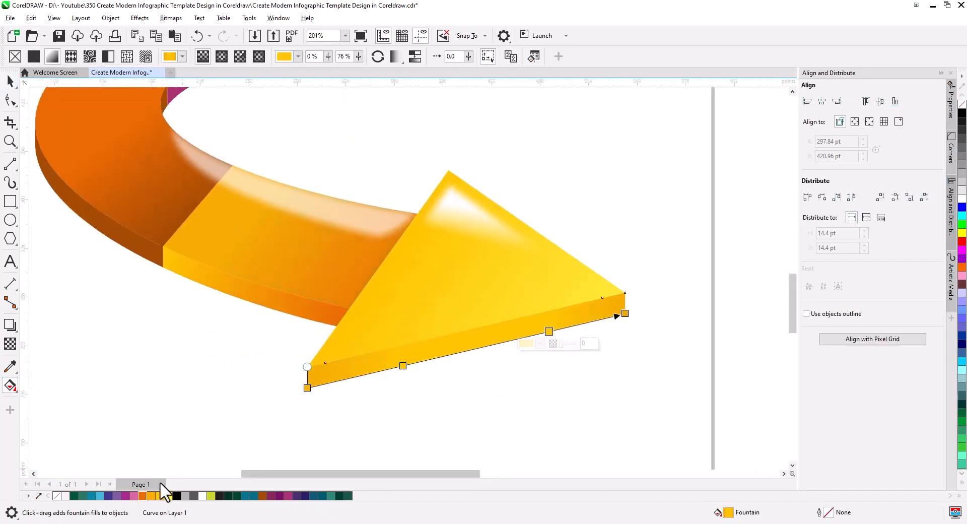
drag(143, 496, 307, 387)
drag(143, 496, 625, 314)
drag(403, 366, 418, 362)
drag(549, 332, 524, 338)
click(10, 81)
click(457, 413)
scroll(457, 413, down, 2)
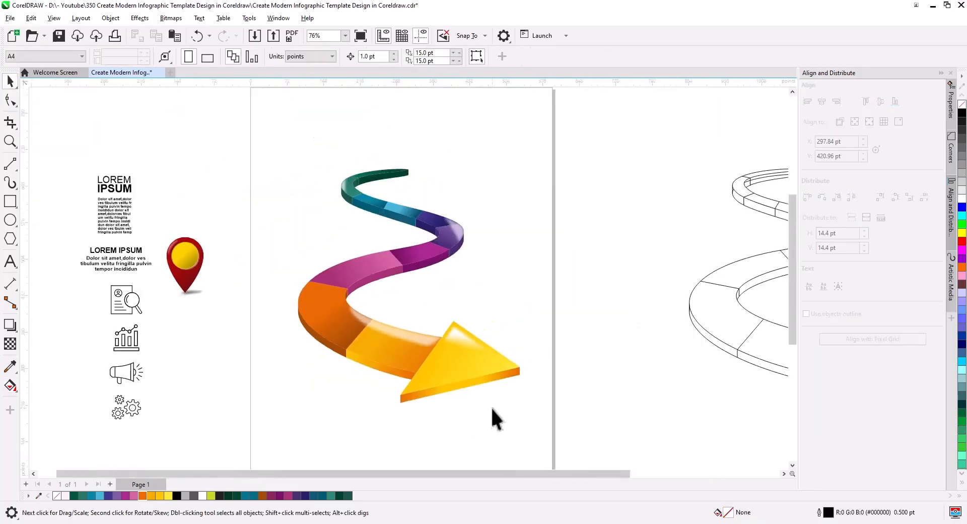
- Group all parts of the coloured 3D arrow and centre the group on the page
drag(522, 430, 258, 157)
right_click(427, 237)
click(468, 208)
key(p)
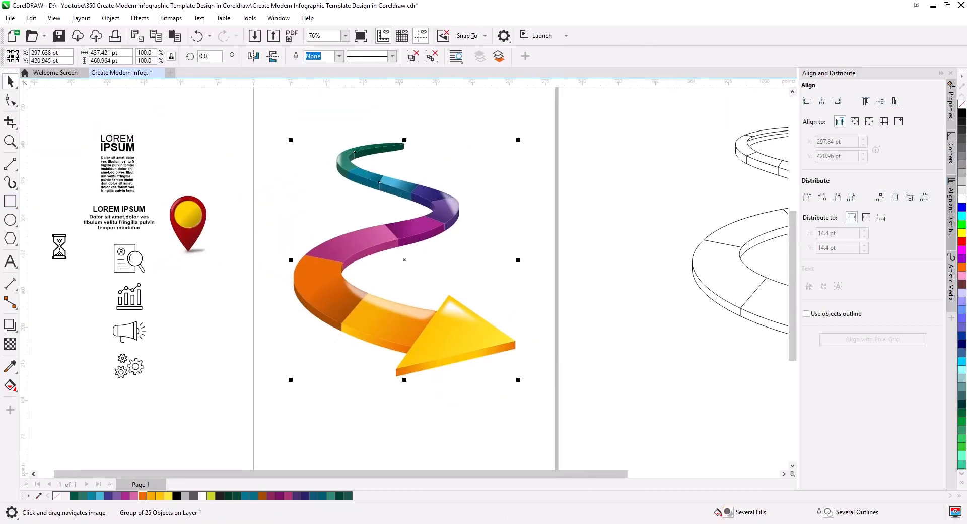
- Create a page-sized background rectangle filled with pale #F5F3F4 and shorten it symmetrically to about 594 pt high
double_click(10, 202)
click(202, 496)
click(64, 496)
key(space)
scroll(300, 266, down, 2)
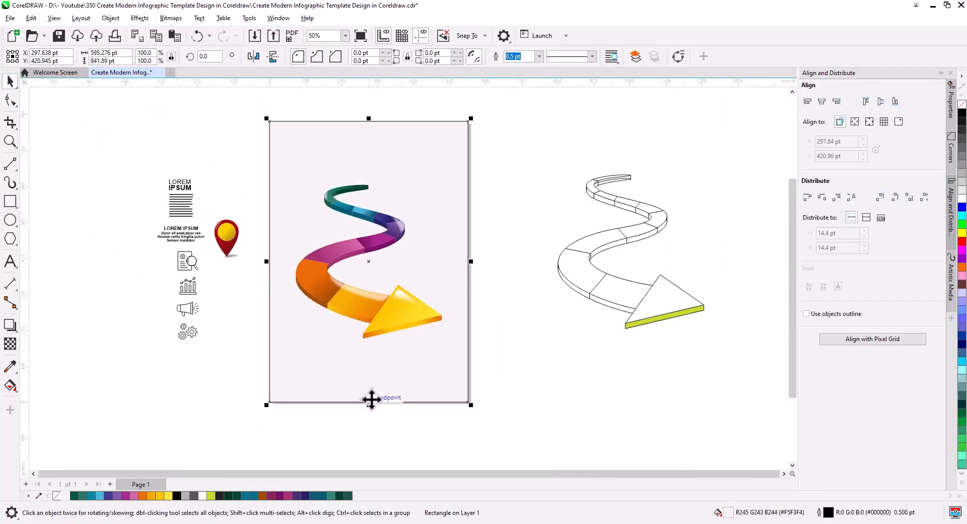
drag(371, 402, 369, 363)
click(384, 389)
- Copy the red location pin onto the orange segment and ungroup the copy
scroll(272, 285, up, 2)
drag(267, 282, 161, 314)
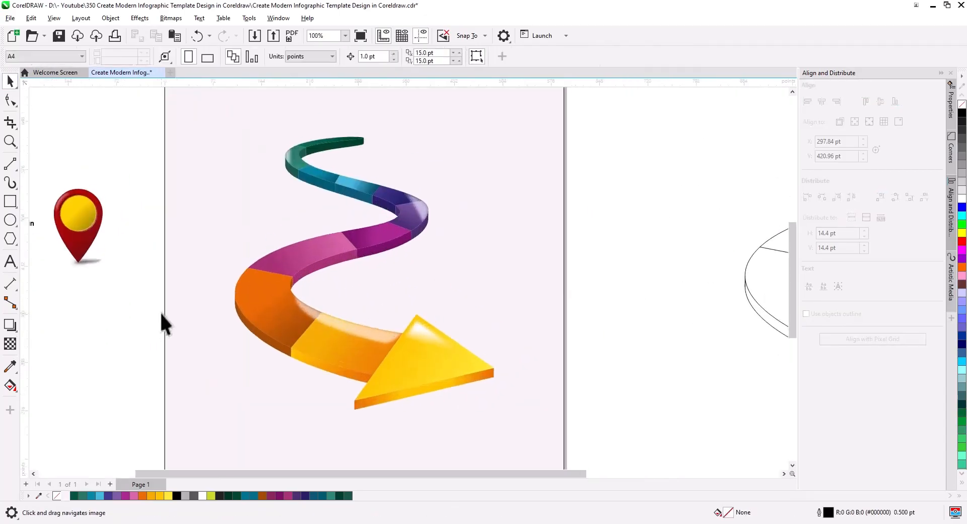
drag(90, 250, 296, 304)
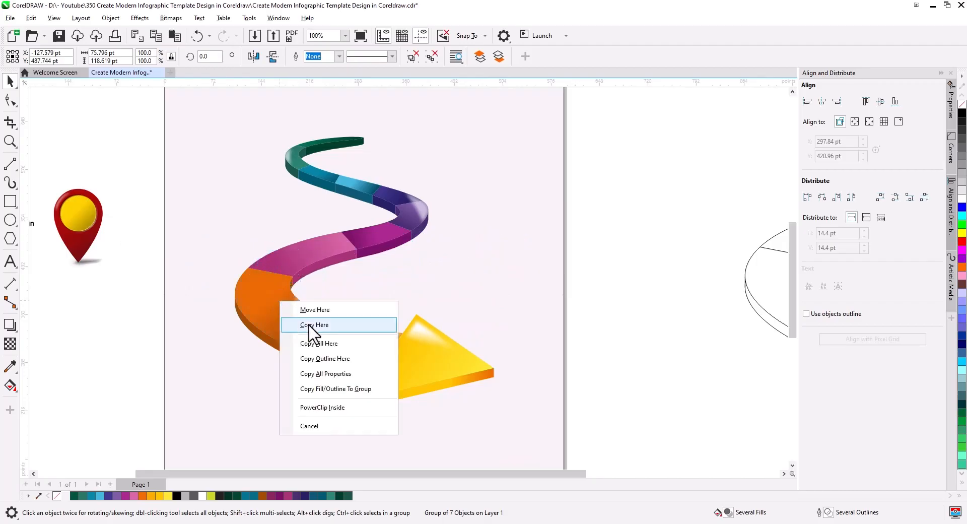
click(314, 328)
scroll(296, 328, up, 4)
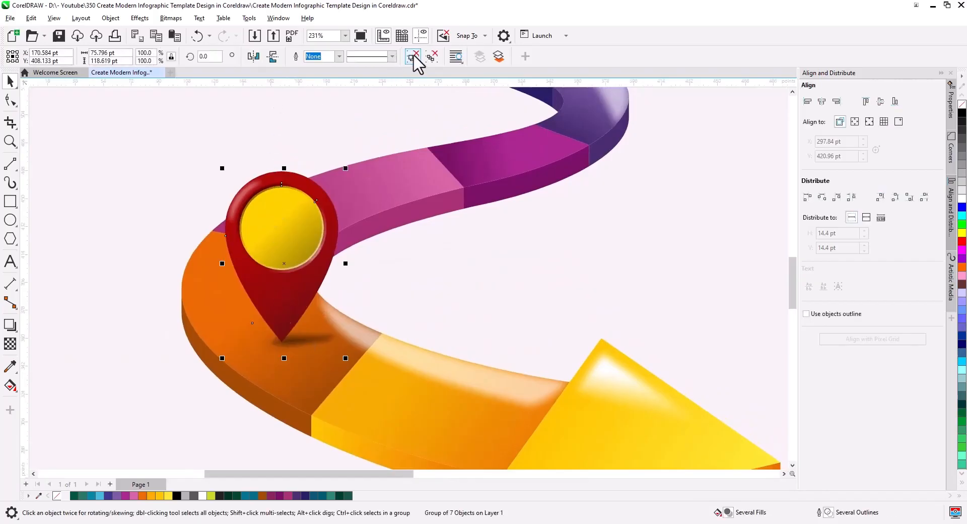
click(414, 58)
click(589, 216)
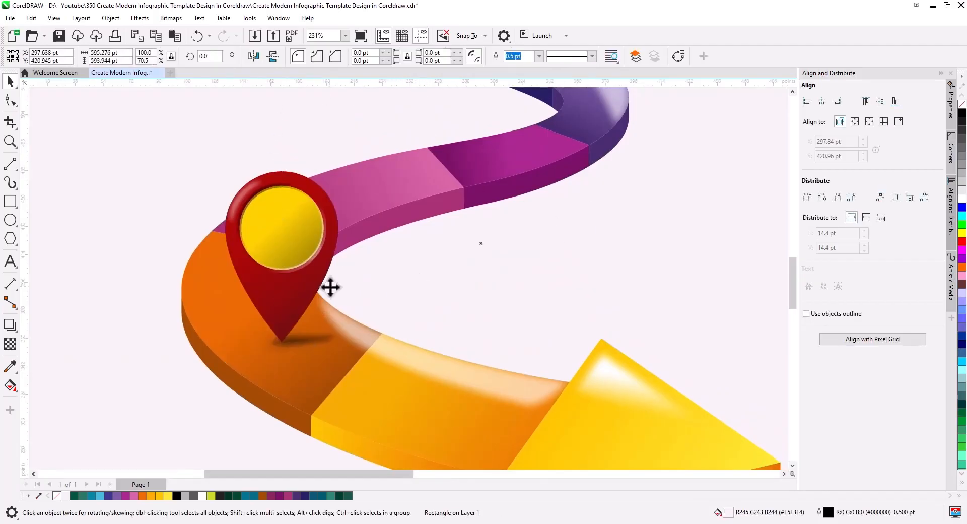
- Recolour the pin's yellow circle with a grey-to-white gradient and shorten its grey end slightly
click(294, 269)
click(10, 386)
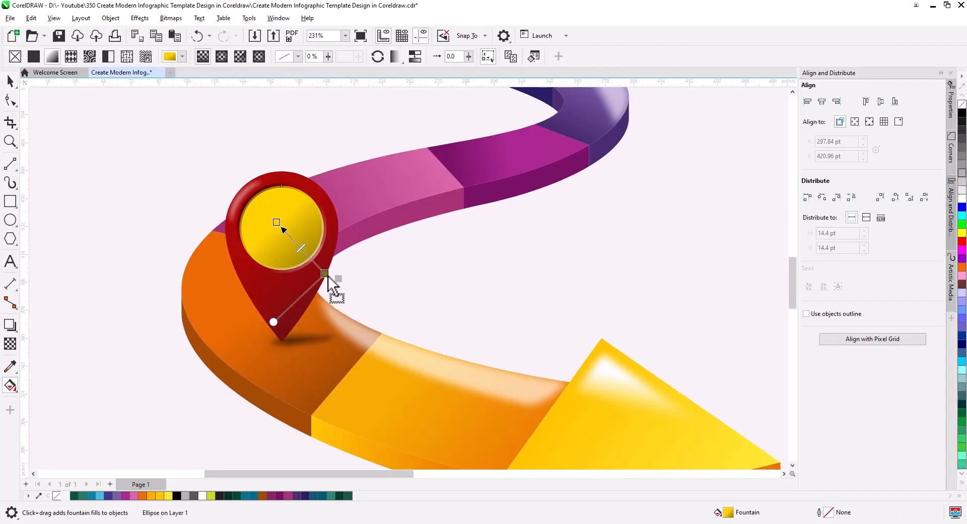
drag(329, 277, 326, 274)
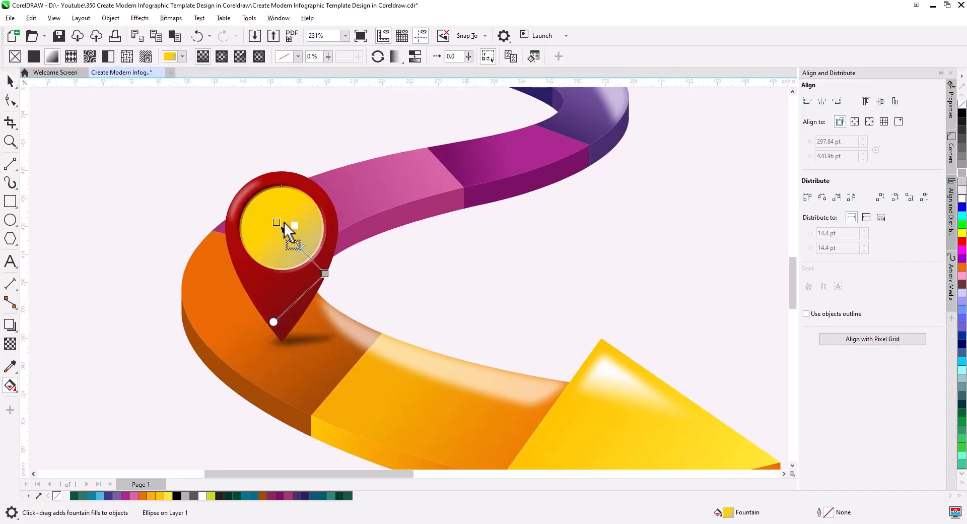
drag(284, 222, 276, 222)
drag(323, 273, 316, 265)
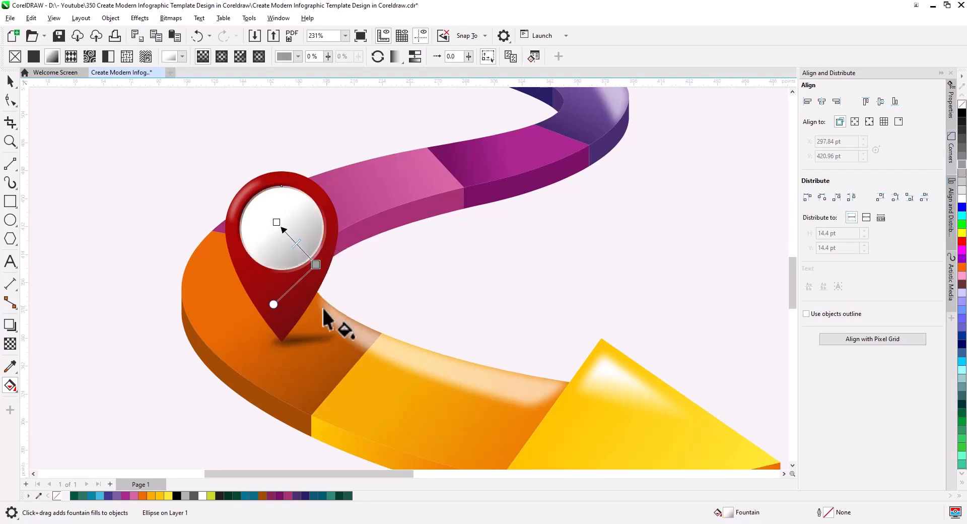
- Recolour the pin's red body with a yellow gradient and shorten the gradient's lower end slightly
click(271, 328)
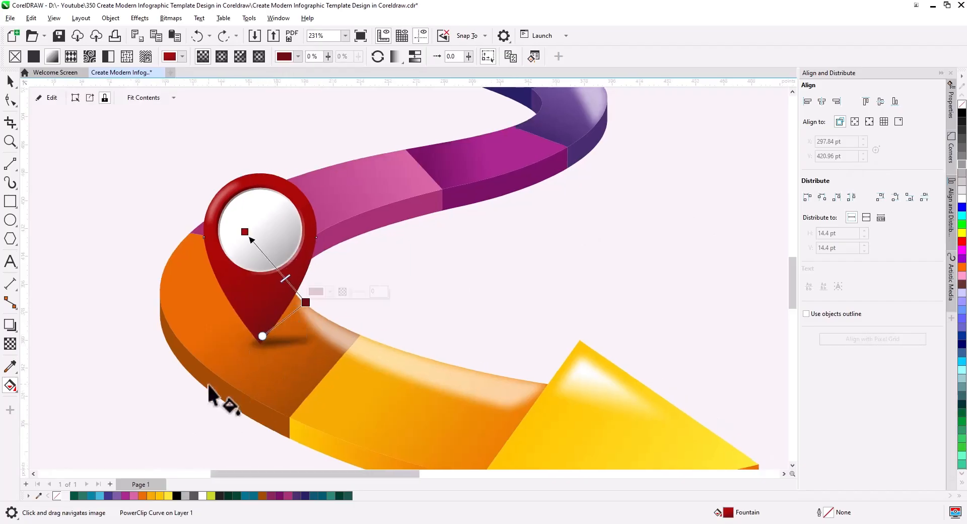
click(171, 496)
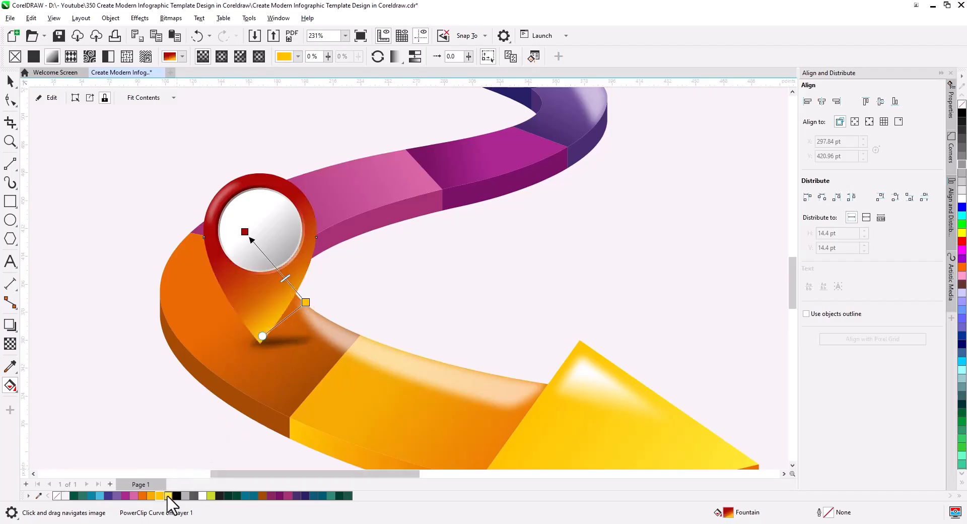
drag(245, 234, 245, 232)
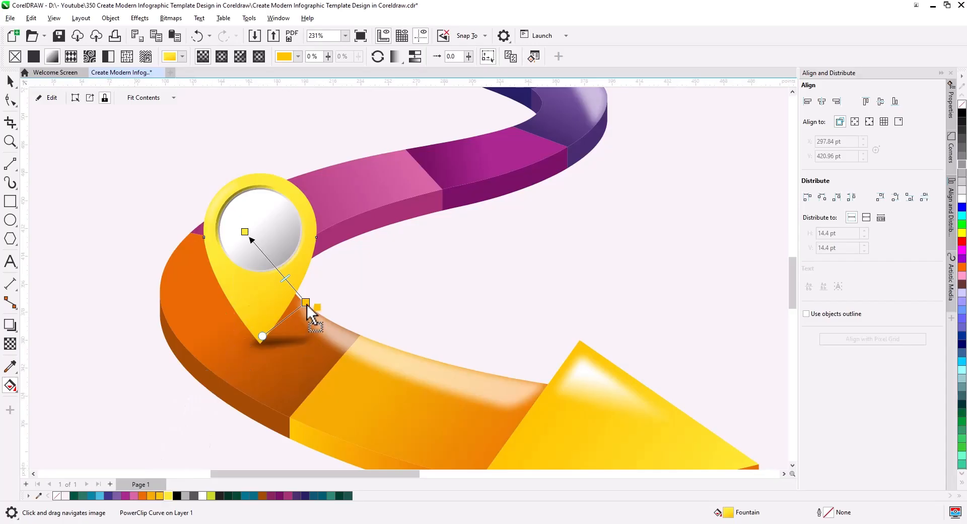
drag(307, 304, 299, 297)
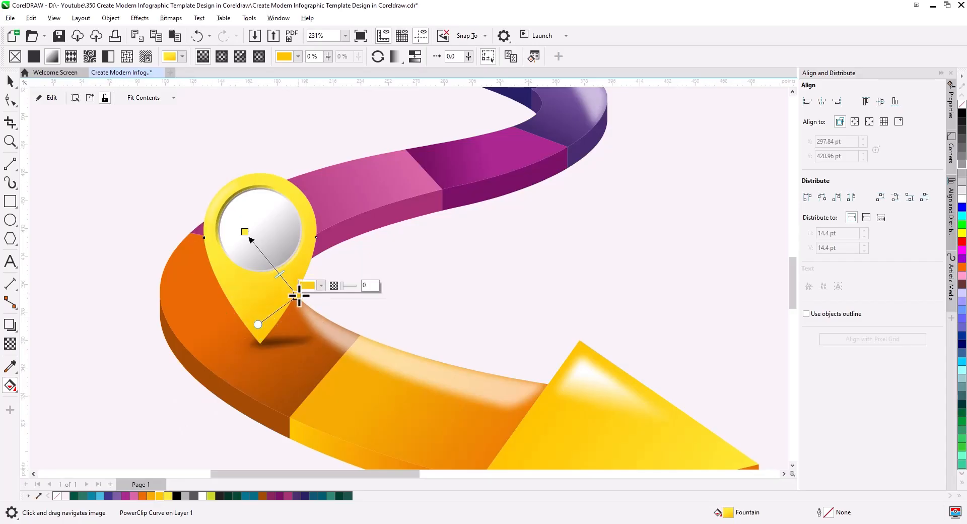
- Darken the lower end of the pin body's yellow gradient to #A88400
click(321, 286)
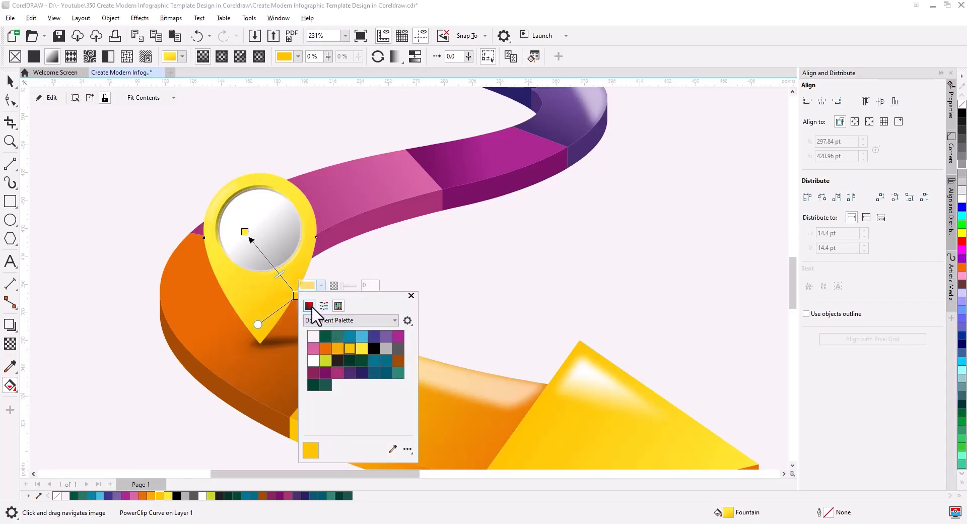
click(310, 306)
click(372, 345)
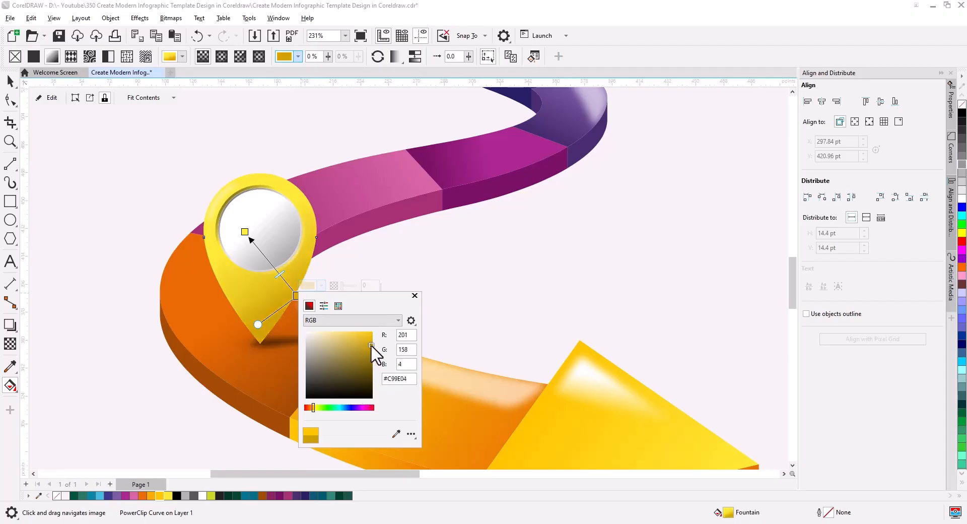
drag(374, 351, 374, 354)
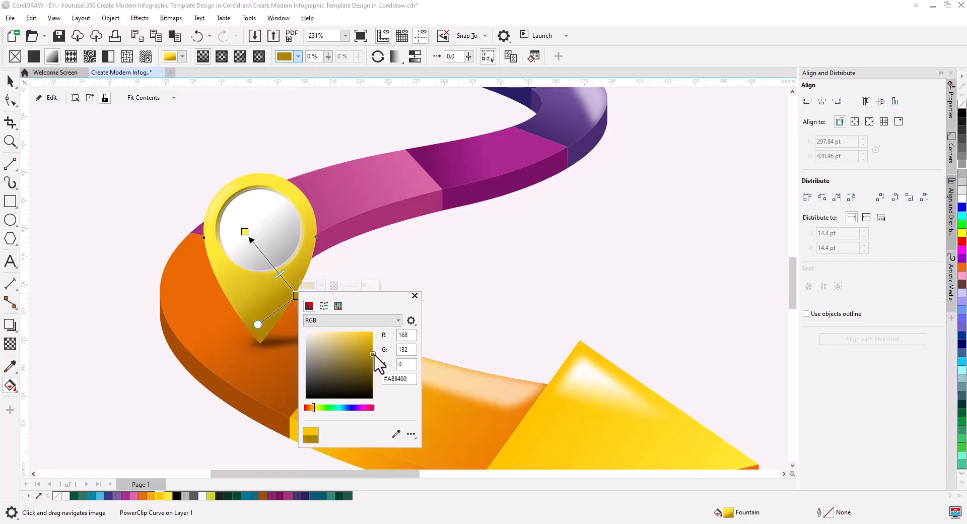
- Set the upper end of the pin body's gradient to bright yellow #FFE500
click(244, 231)
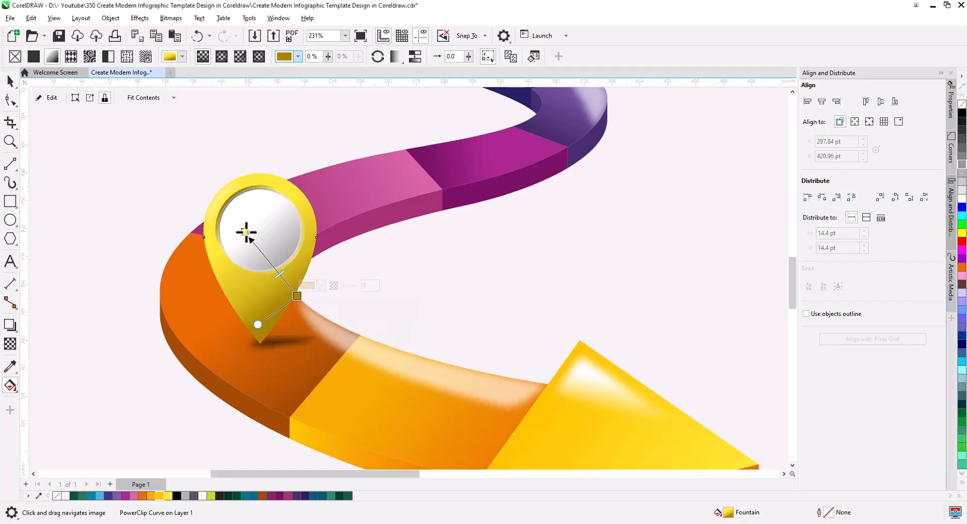
click(268, 222)
click(257, 242)
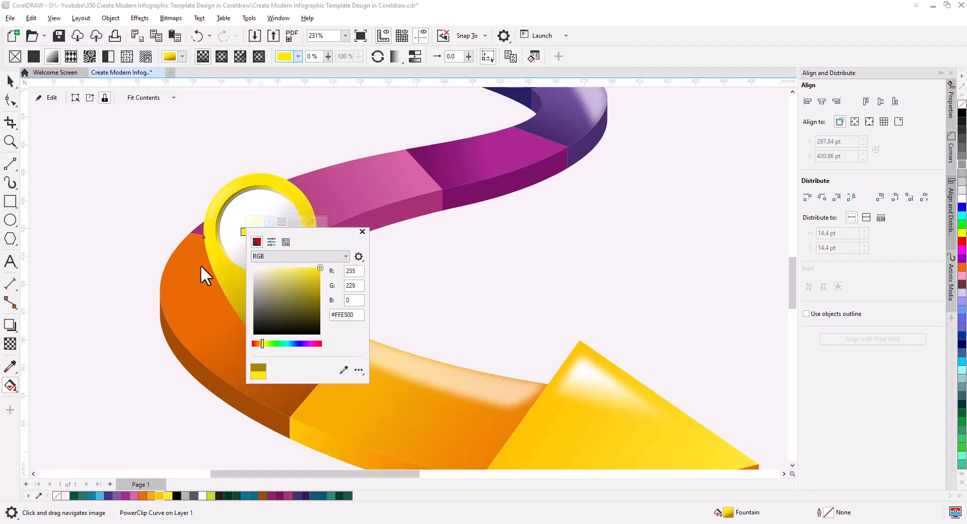
- Copy the whole yellow pin with its shadow onto the pink segment and scale the copy to about 65 × 101 pt
click(9, 83)
click(83, 232)
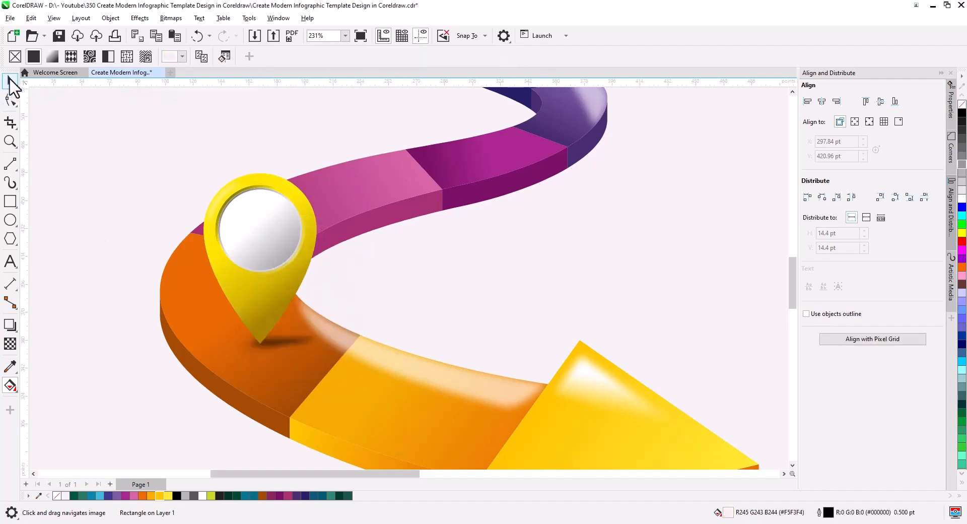
scroll(261, 331, down, 3)
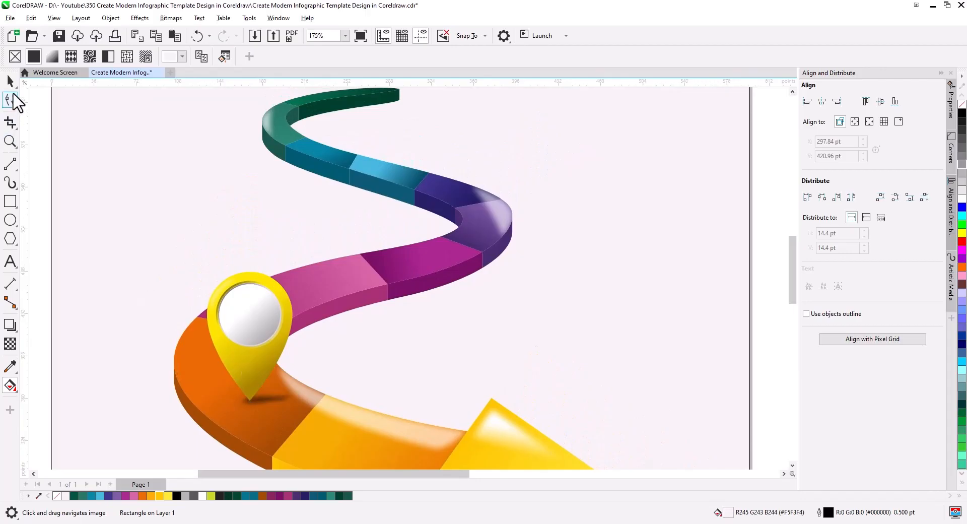
scroll(218, 274, down, 4)
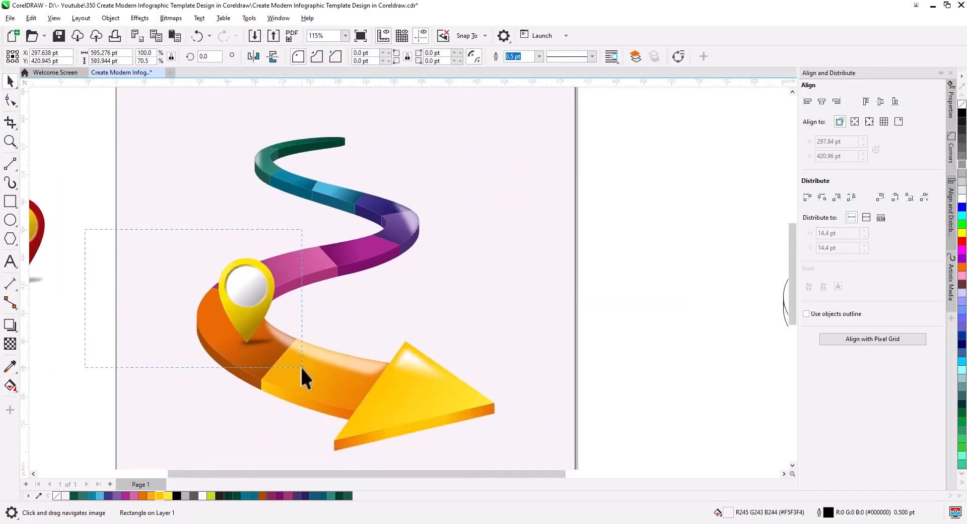
drag(300, 366, 301, 367)
drag(247, 320, 300, 243)
click(322, 266)
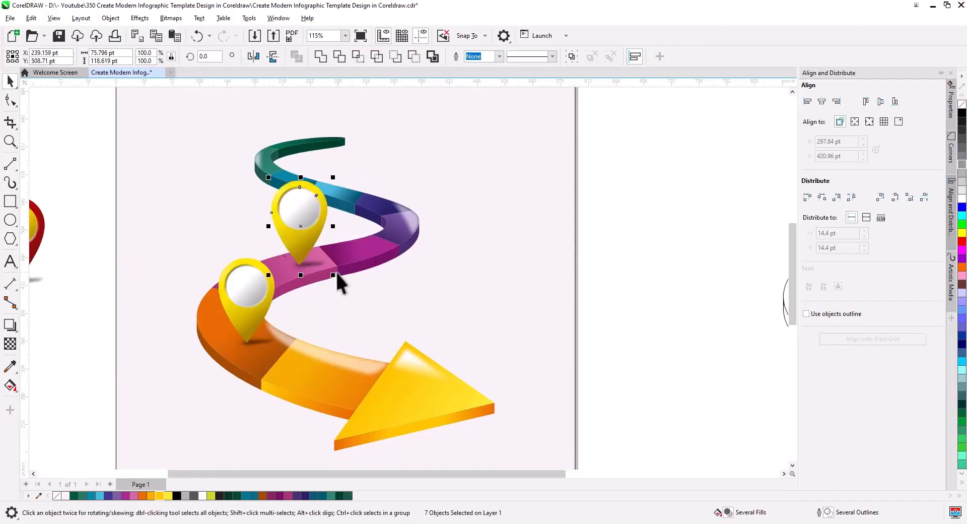
drag(335, 281, 317, 357)
drag(307, 255, 297, 265)
- Copy the smaller pin onto the dark purple segment and scale this copy to about 61 × 96 pt
drag(269, 322, 353, 263)
click(378, 287)
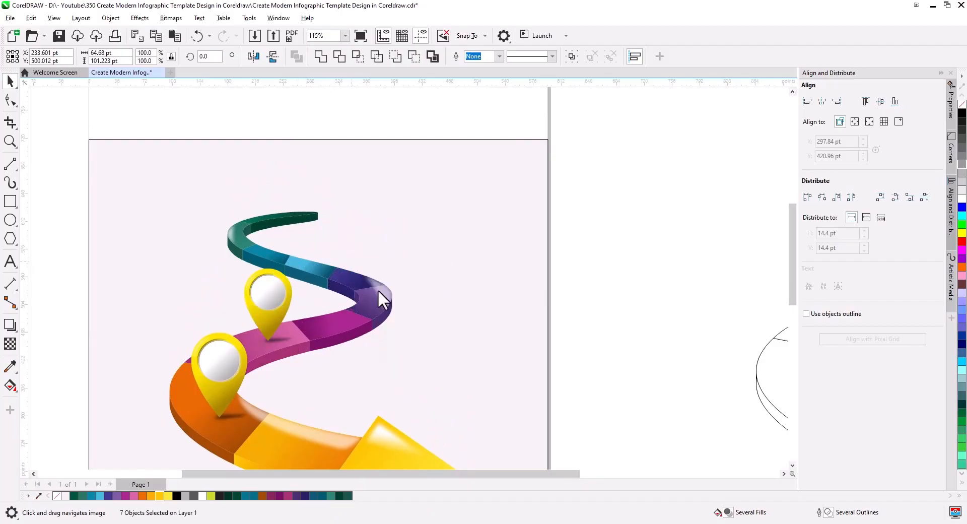
scroll(362, 284, up, 3)
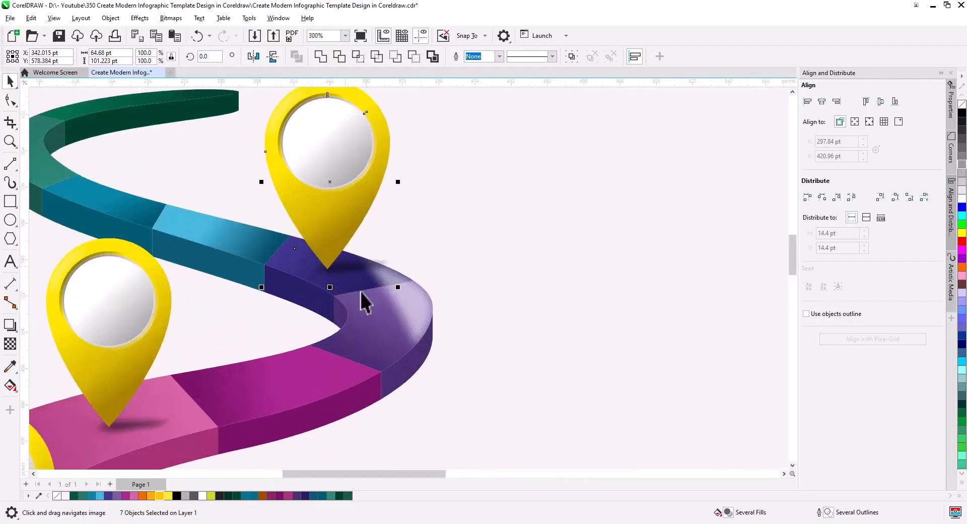
drag(332, 245, 440, 269)
drag(476, 161, 470, 172)
- Copy the pin onto the dark blue segment, scale it to about 49 × 76 pt and adjust its position
drag(405, 313, 192, 245)
click(231, 272)
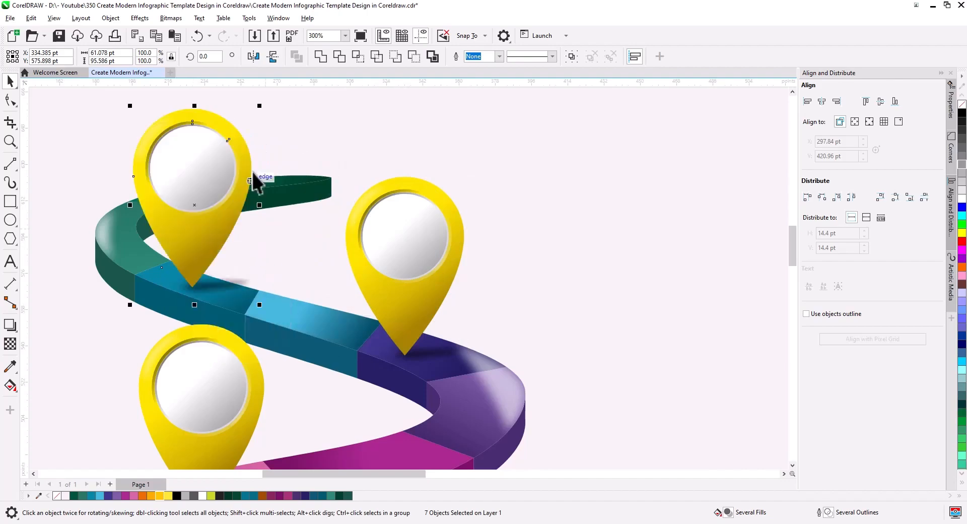
drag(262, 106, 237, 147)
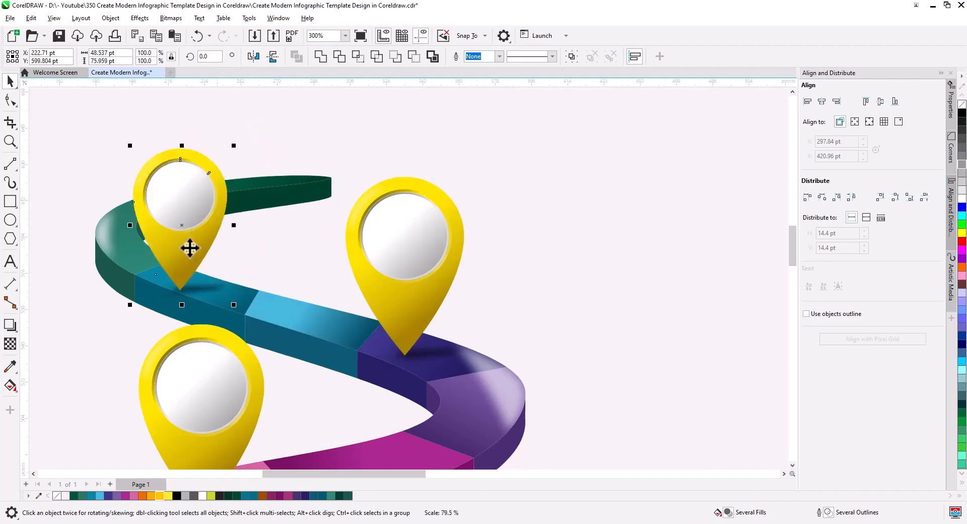
drag(190, 249, 190, 256)
- Recolour the body of the pin on the blue segment with a gradient from light blue to #006D91
click(213, 290)
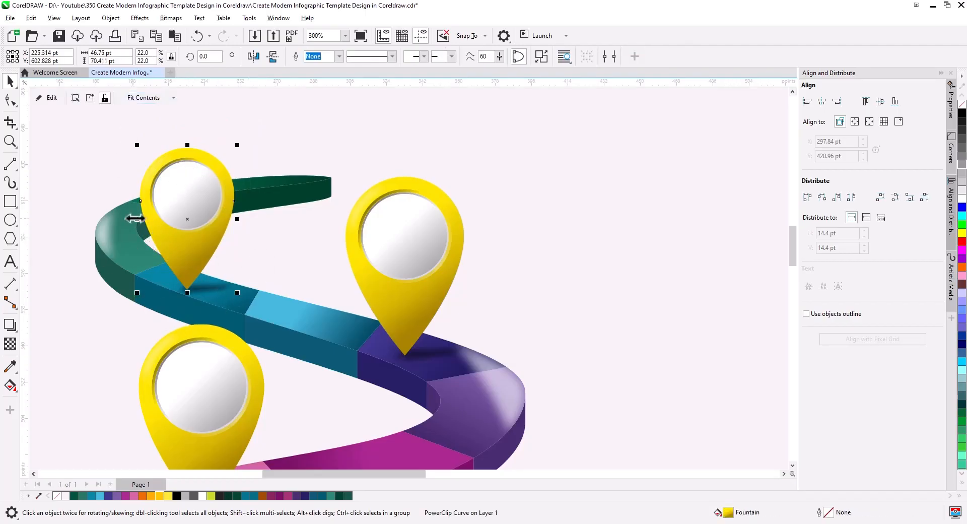
click(10, 385)
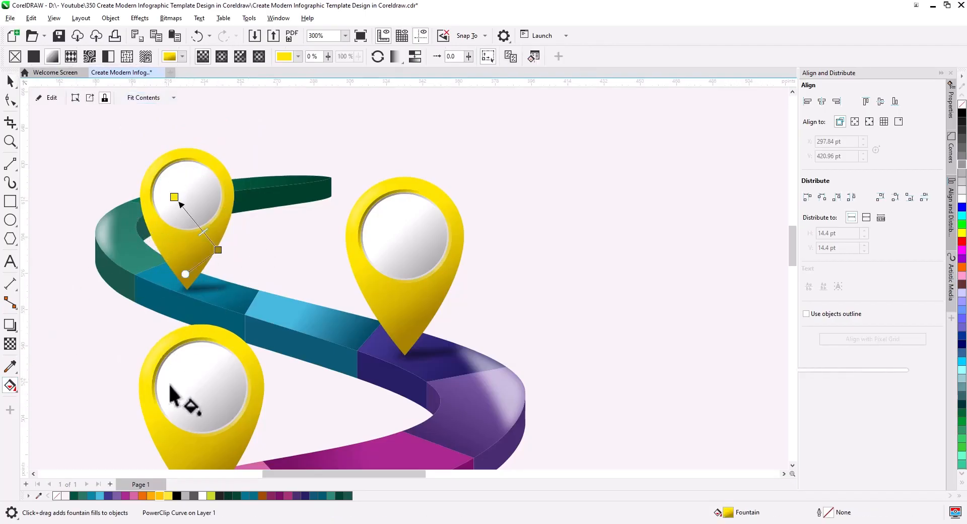
drag(99, 496, 174, 197)
click(218, 250)
click(233, 240)
click(293, 311)
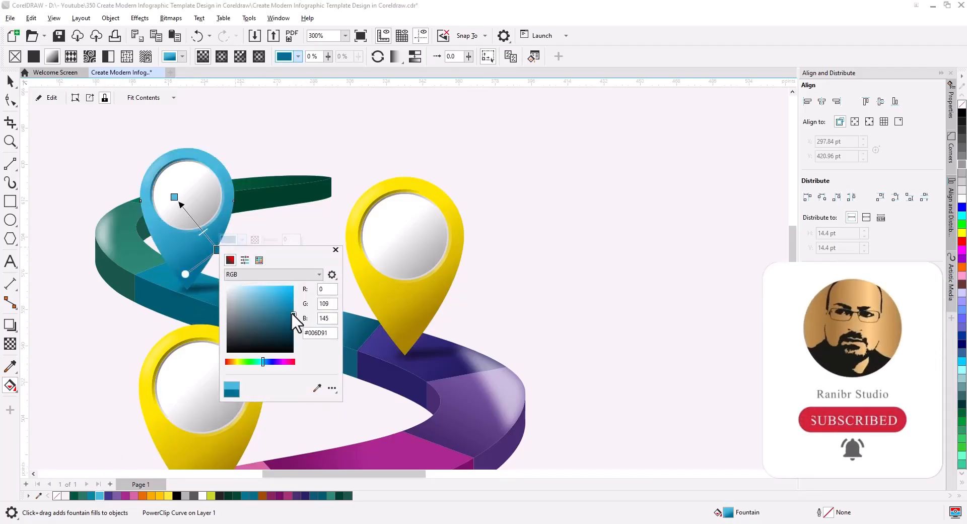
- Recolour the pin on the dark purple segment with a purple gradient and darken its lower end
click(407, 333)
drag(108, 496, 444, 305)
drag(391, 242, 389, 238)
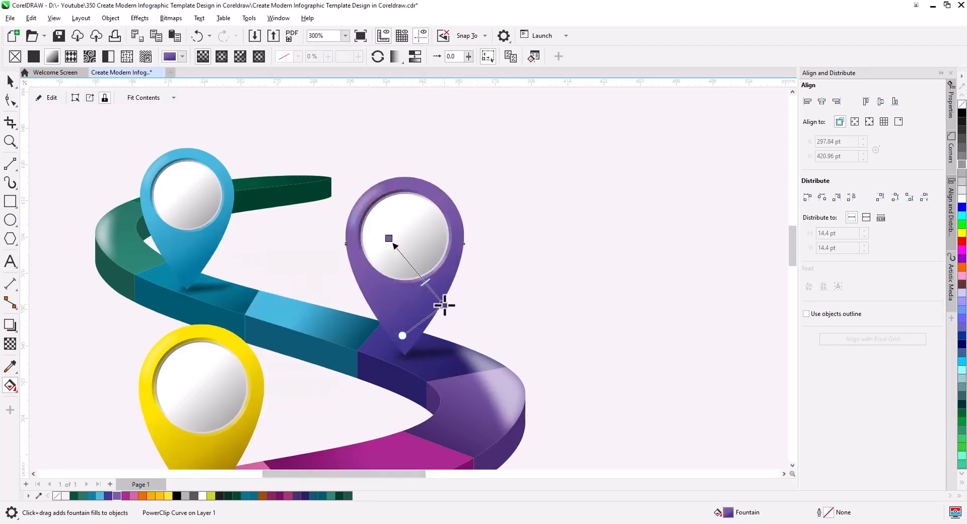
click(443, 305)
click(499, 387)
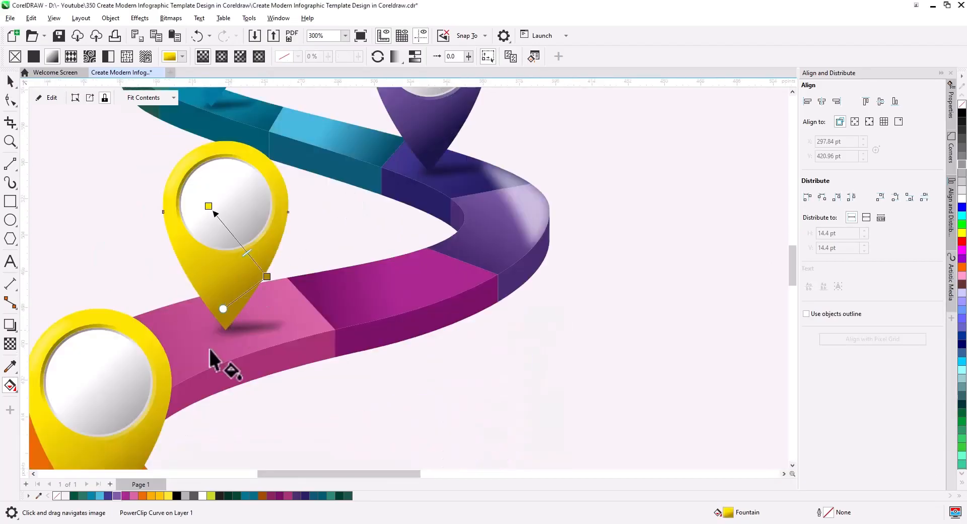
- Recolour the pin on the pink segment with a pink-to-magenta gradient
drag(135, 496, 263, 276)
key(space)
click(494, 370)
- Scale the four black line icons beside the page down together in proportion
scroll(494, 370, down, 2)
drag(428, 444, 464, 346)
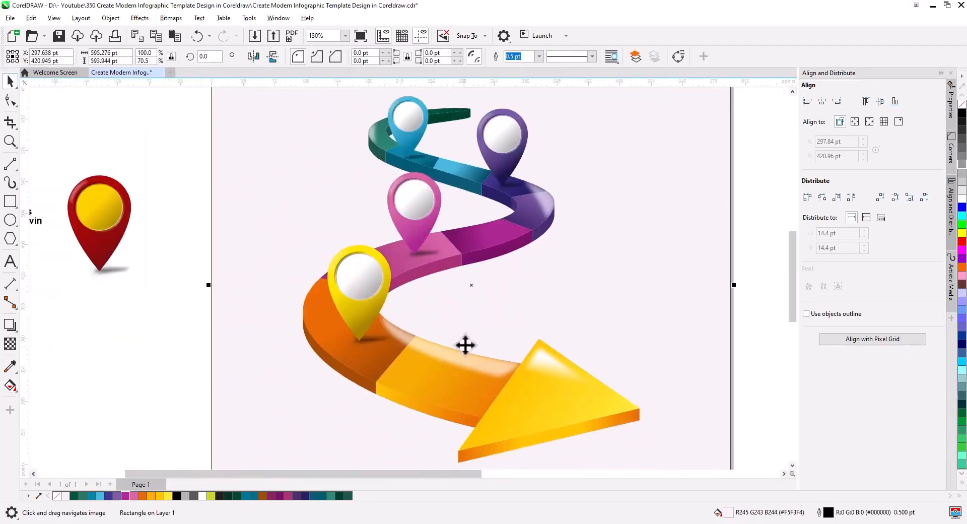
drag(181, 325, 336, 266)
click(162, 406)
shift+click(164, 352)
shift+click(172, 289)
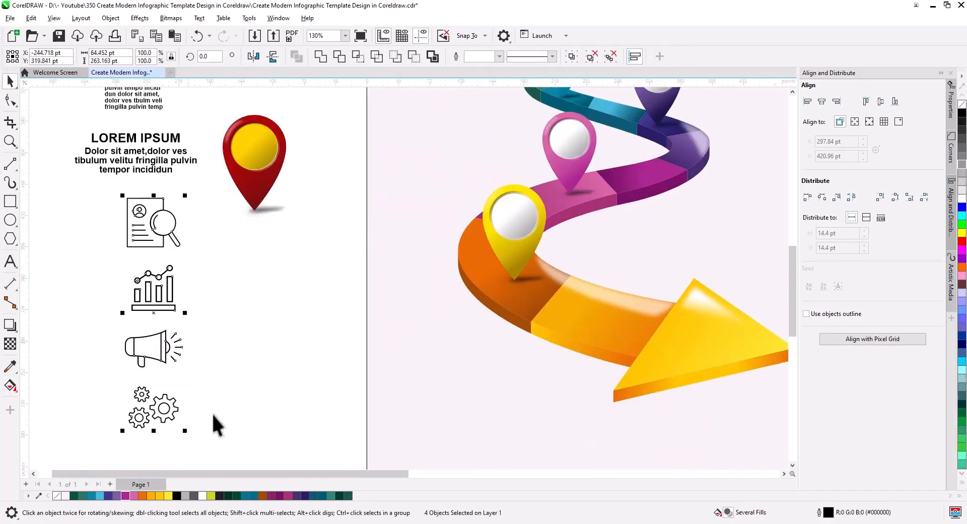
drag(185, 431, 171, 377)
- Centre the gears icon on the yellow pin's white circle and the megaphone icon on the pink pin's circle
click(160, 360)
shift+click(509, 217)
click(822, 102)
click(880, 102)
click(161, 327)
shift+click(569, 139)
click(821, 102)
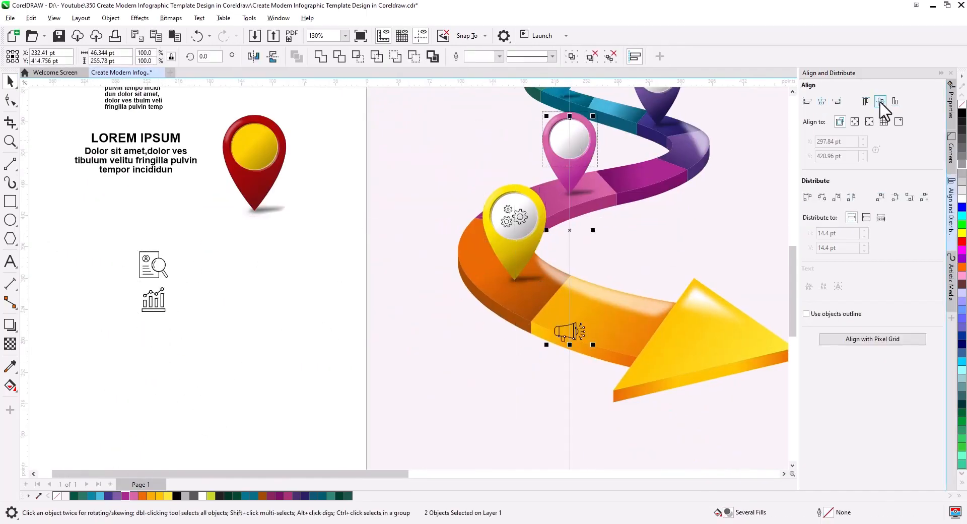
click(880, 101)
- Centre the bar chart icon on the purple pin's white circle and the document-with-magnifier icon on the blue pin's circle
click(73, 413)
shift+click(567, 191)
click(822, 101)
click(880, 101)
click(62, 381)
shift+click(478, 179)
click(822, 102)
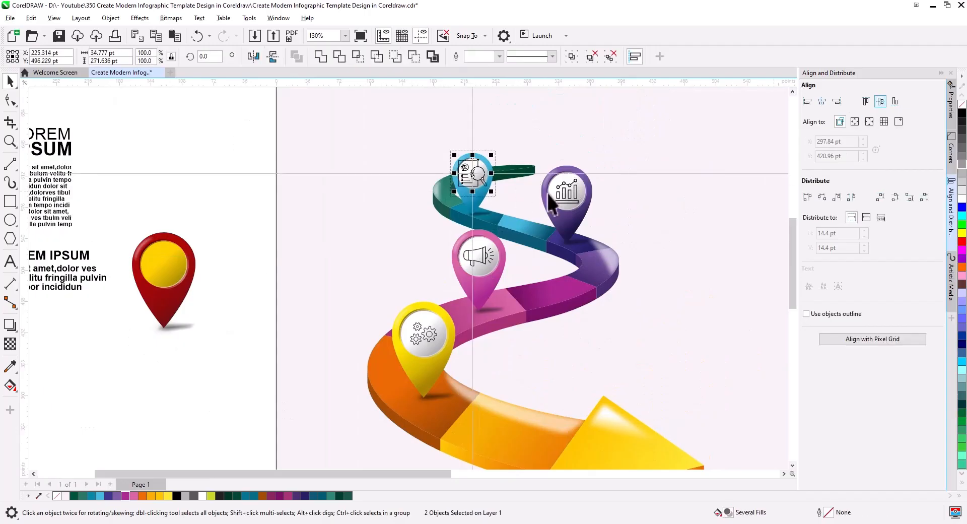
- Shrink the document icon to fit the blue pin's circle and scale the megaphone icon to about 37 × 24 pt
scroll(481, 156, up, 3)
click(469, 214)
drag(514, 257, 489, 243)
drag(531, 286, 418, 48)
click(383, 262)
drag(421, 291, 407, 281)
drag(413, 398, 582, 117)
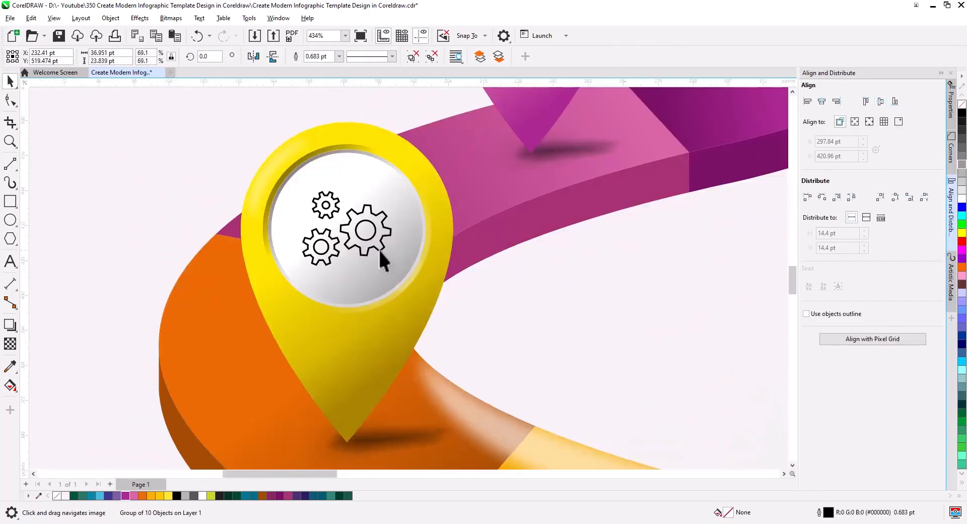
- Place copies of the smaller centred LOREM IPSUM caption beside the road, the lowest one beneath the arrowhead
scroll(379, 249, down, 5)
scroll(173, 324, left, 4)
click(189, 298)
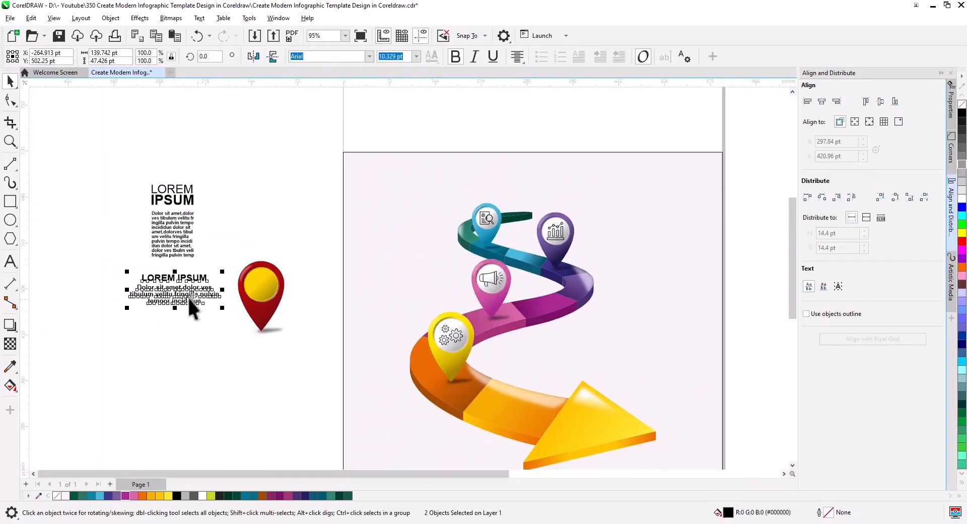
drag(187, 296, 475, 196)
click(674, 216)
drag(461, 185, 457, 324)
click(497, 269)
click(480, 348)
drag(478, 348, 467, 369)
- Draw an angled leader line from the yellow pin down and across to the bottom caption, raising its horizontal run about 12 pt
scroll(467, 368, up, 3)
click(10, 164)
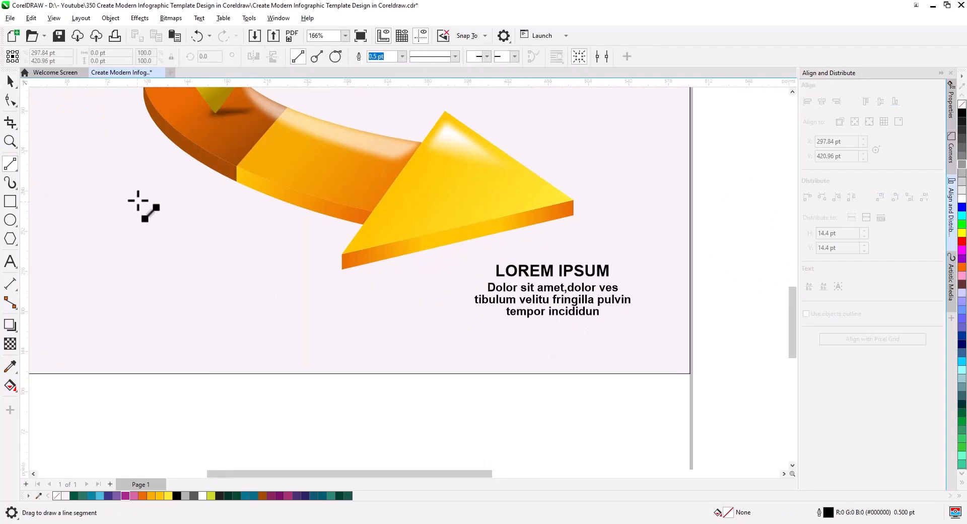
drag(184, 123, 171, 194)
drag(181, 140, 149, 165)
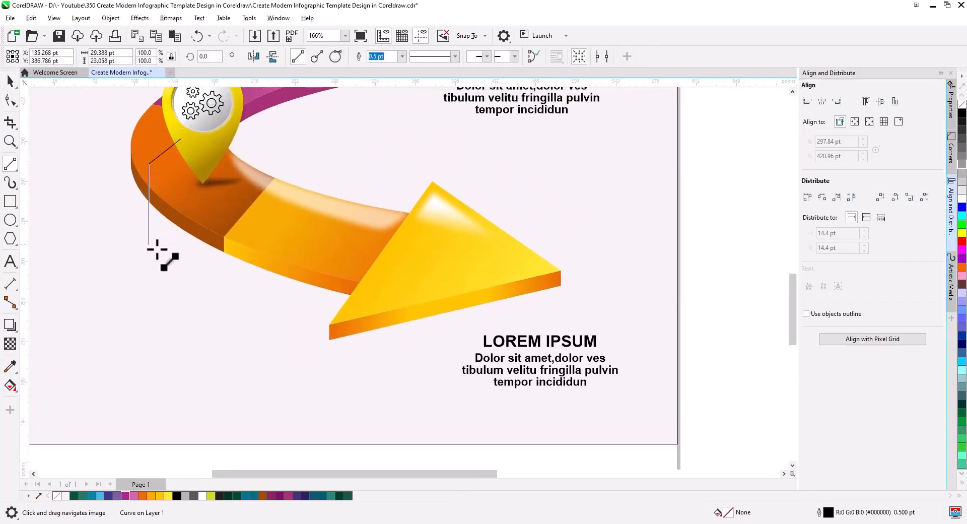
drag(173, 341, 157, 361)
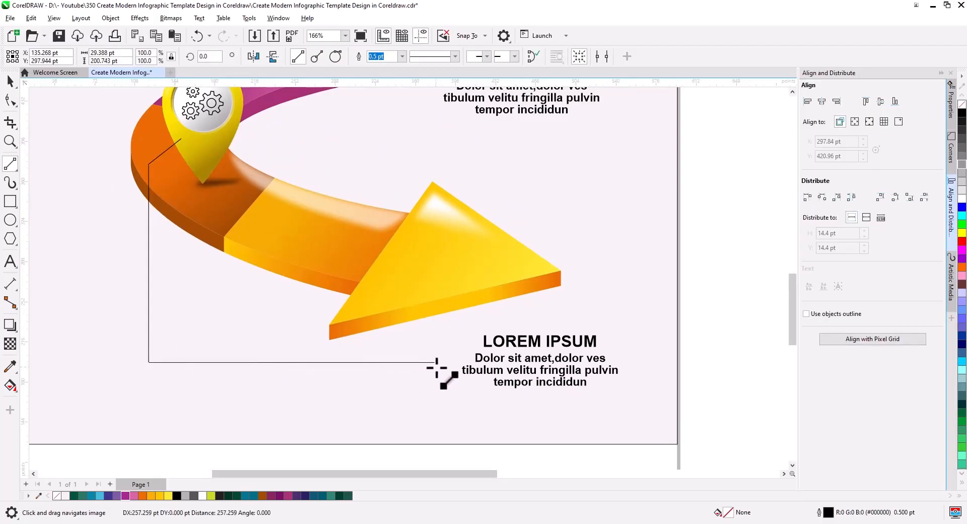
drag(447, 366, 451, 348)
click(7, 101)
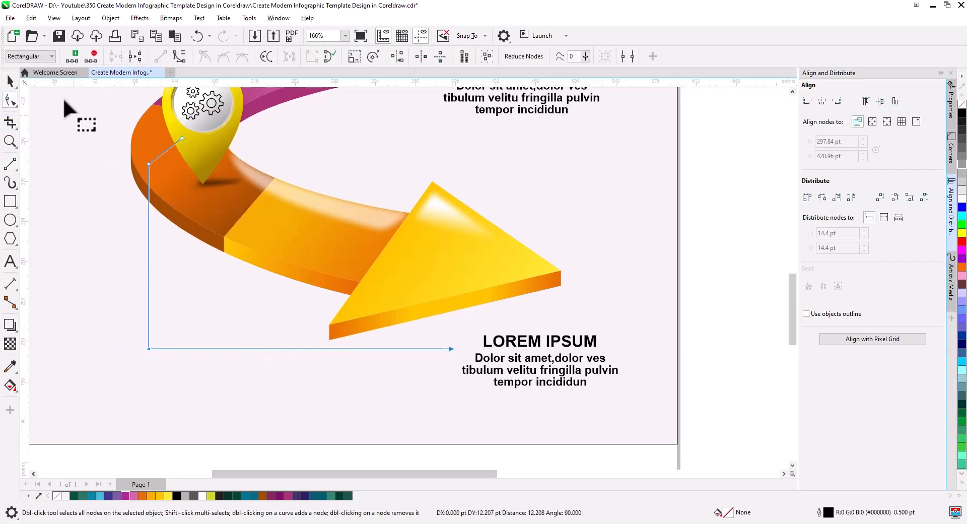
- Move the bottom caption so its LOREM IPSUM heading lines up with the end of the leader line
click(10, 81)
drag(712, 403, 431, 321)
drag(488, 347, 464, 352)
click(599, 370)
- Give the yellow pin's leader line a yellow-orange outline (#FDC500) with a width of 2.0 pt
click(442, 348)
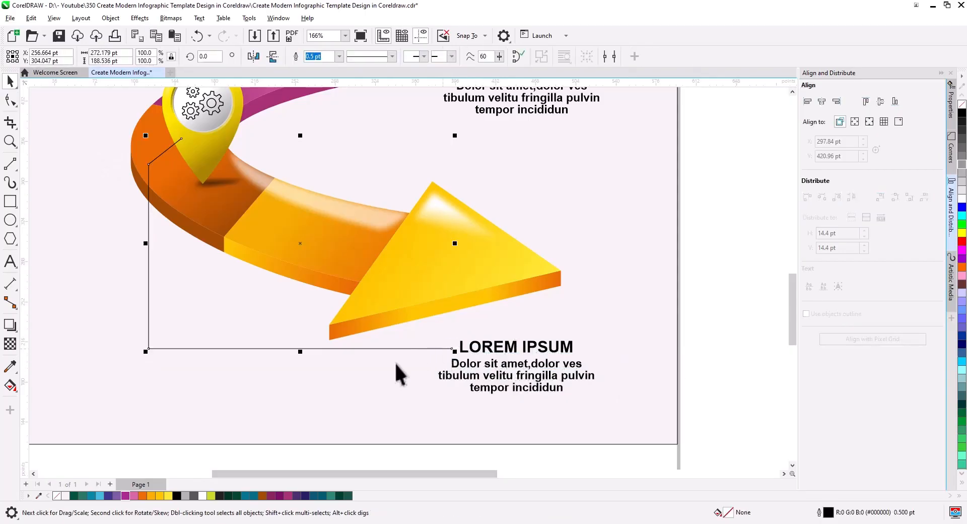
right_click(169, 497)
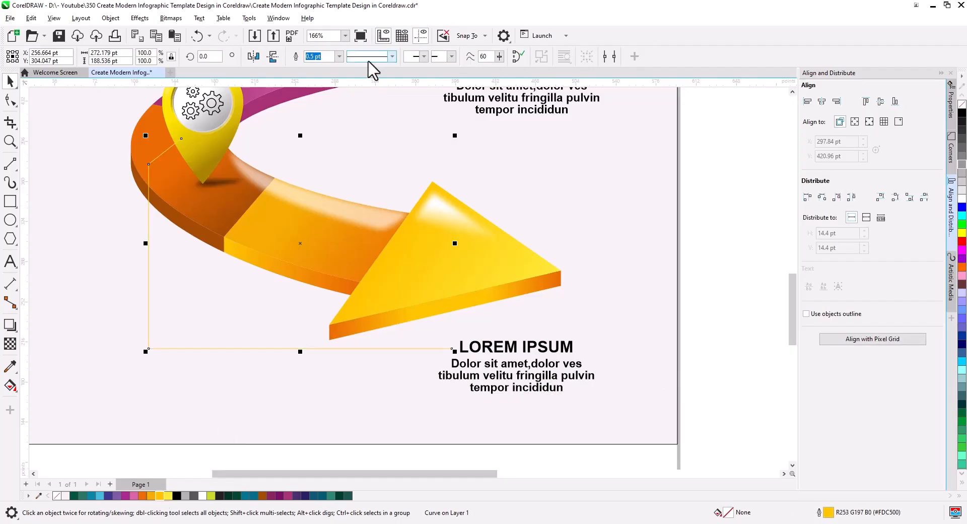
click(339, 55)
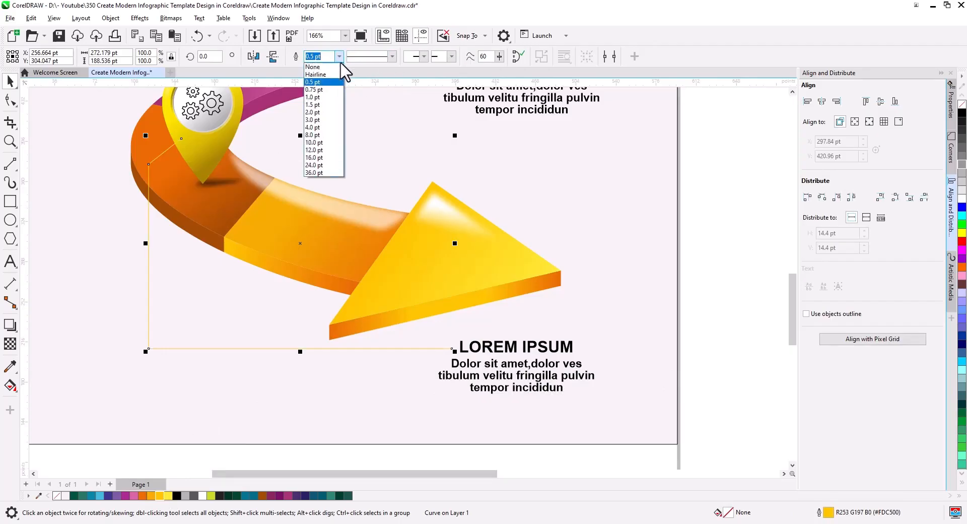
click(333, 109)
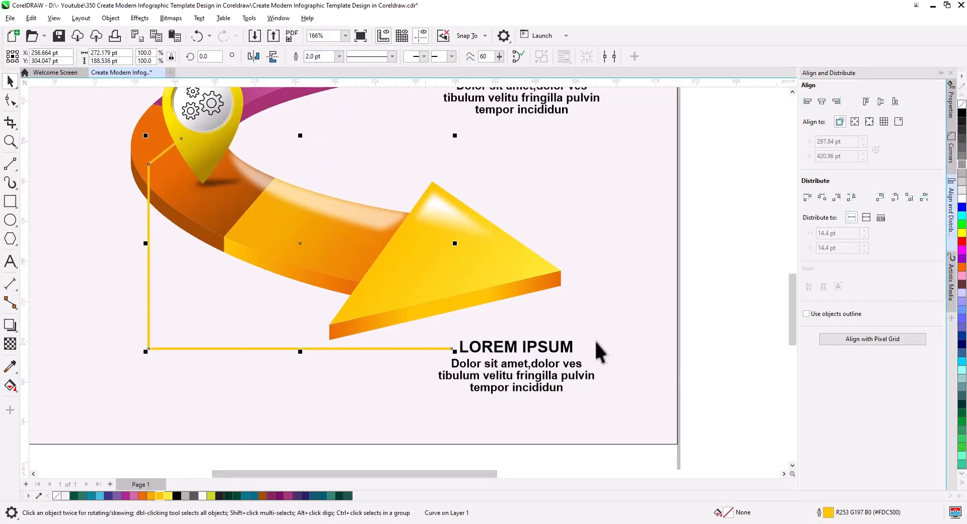
click(683, 320)
- Recolour the bottom caption with a yellow heading and dark grey (#5A5859) body text, scaling the body text to 96.8 %
click(509, 348)
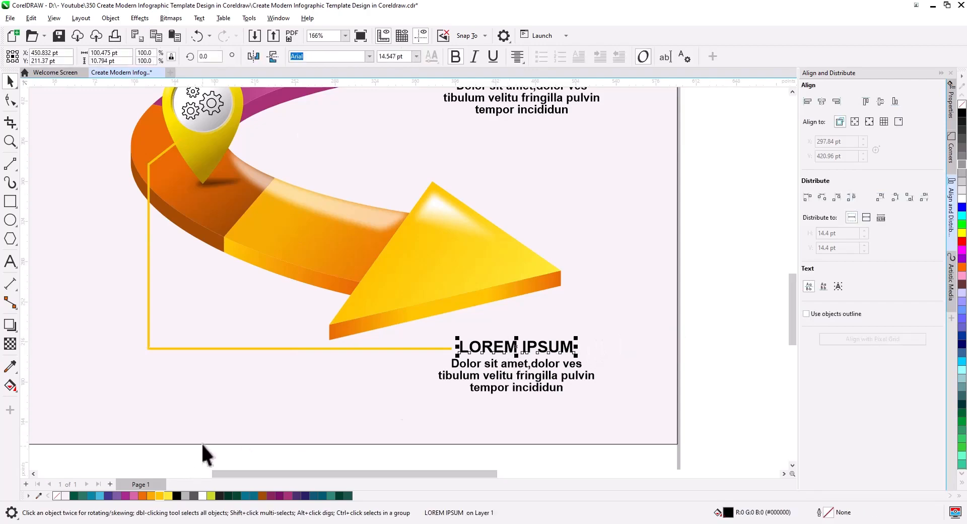
click(160, 495)
click(618, 387)
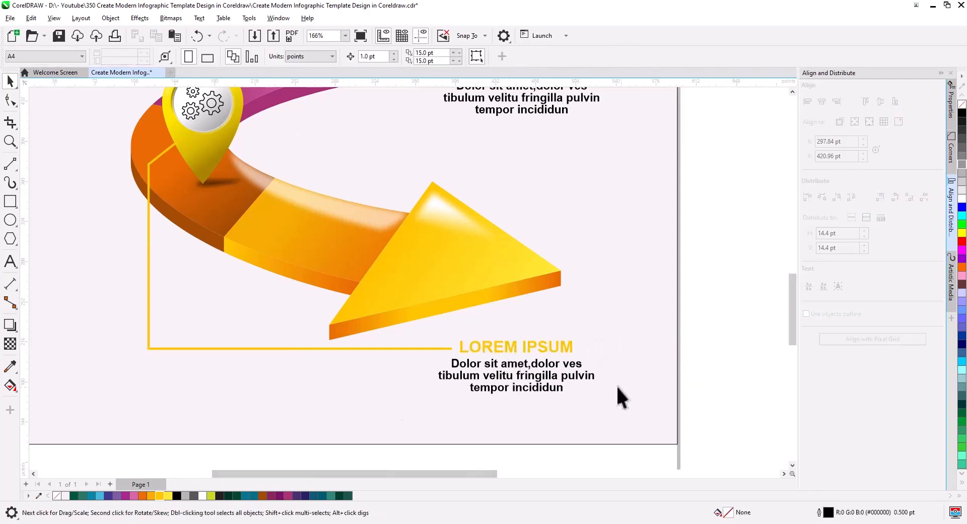
click(495, 364)
click(194, 496)
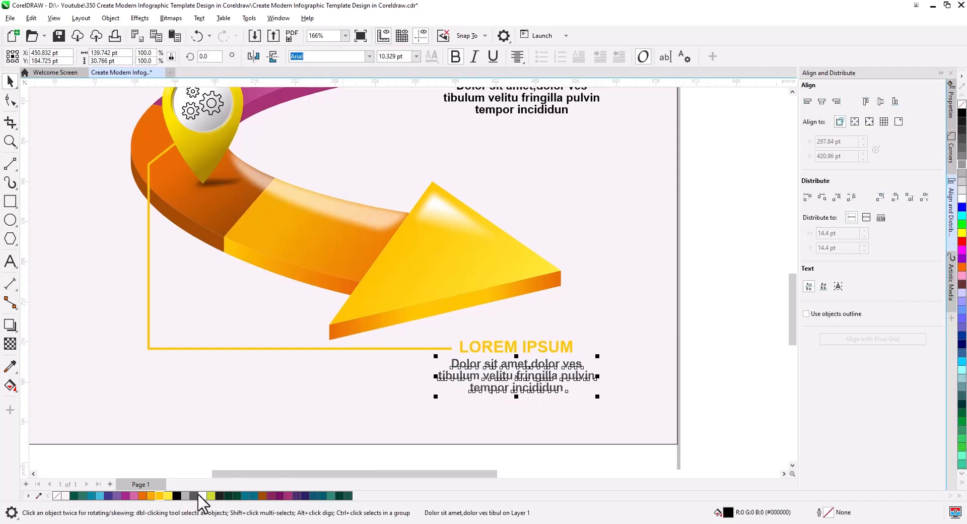
drag(597, 399, 595, 398)
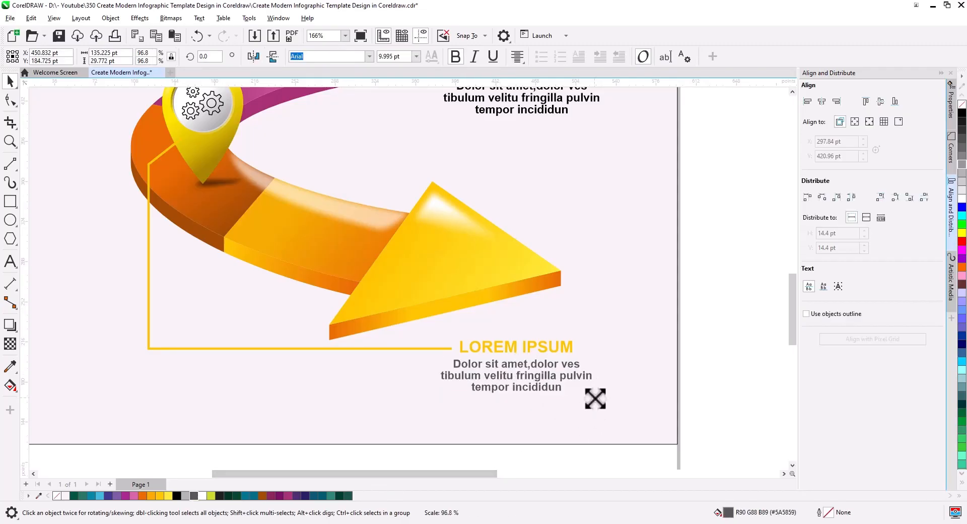
click(708, 391)
- Draw an angled leader line about 162 × 60 pt from the pink pin and move the adjacent caption to its end
drag(668, 306, 641, 433)
drag(611, 344, 619, 382)
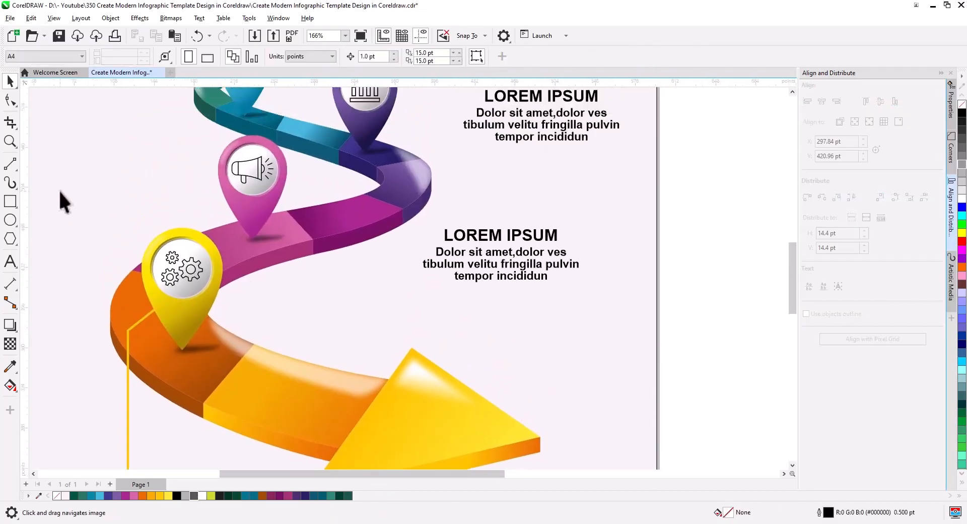
click(10, 163)
drag(266, 203, 318, 269)
drag(319, 270, 446, 271)
key(space)
drag(676, 326, 410, 208)
drag(467, 250, 473, 284)
- Colour the pink pin's leader line and heading magenta, and make the body text of the pink and purple pins' captions dark grey
click(389, 271)
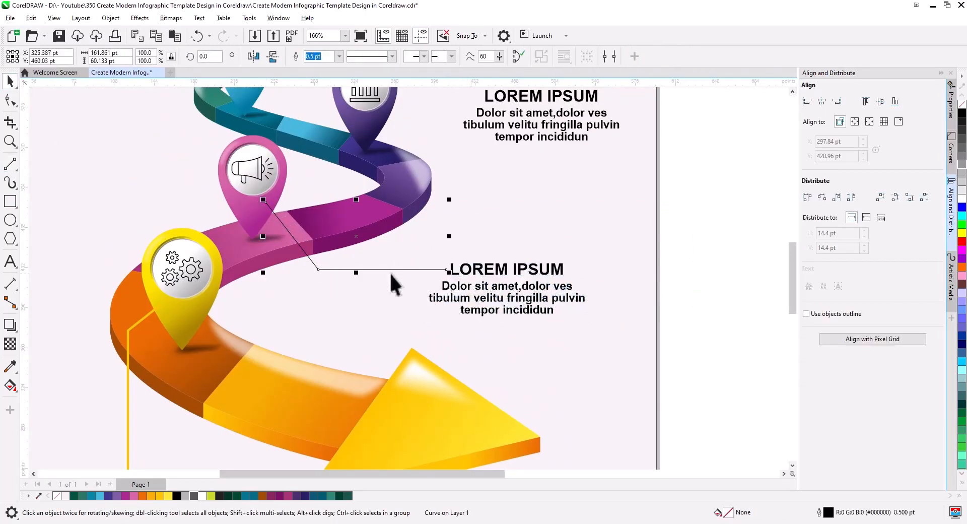
right_click(127, 496)
click(504, 270)
click(126, 496)
click(507, 298)
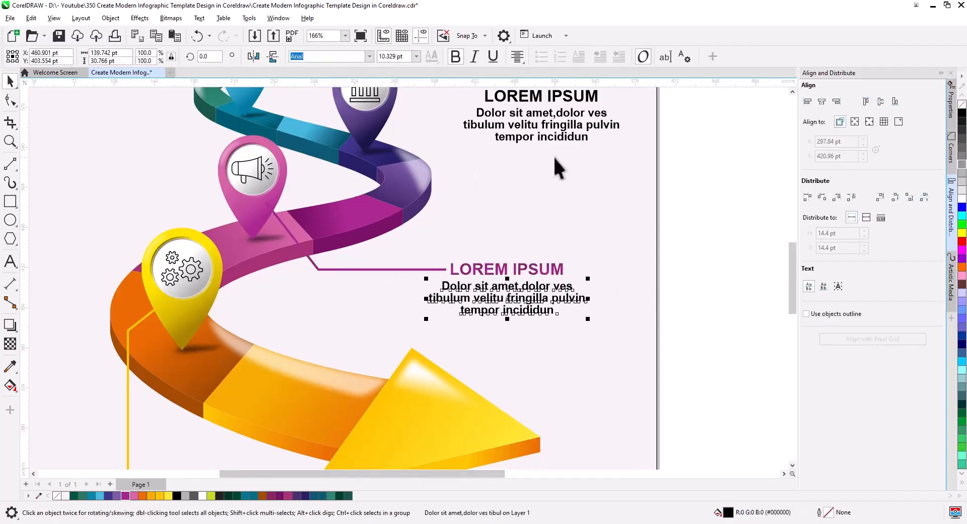
shift+click(543, 127)
click(194, 496)
click(703, 232)
- Draw a horizontal leader line about 75 pt long from the purple pin and align its caption's heading with the line's end
drag(489, 164, 449, 300)
click(10, 164)
drag(343, 249, 426, 249)
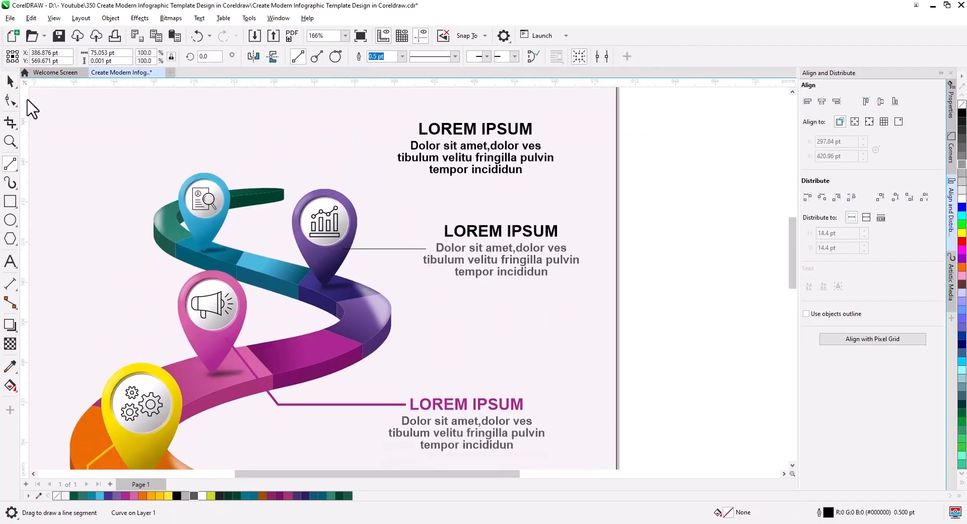
click(10, 82)
drag(677, 305, 405, 209)
drag(467, 229, 455, 247)
- Colour the purple pin's leader line and heading purple, and make the top caption's body text dark grey
click(394, 248)
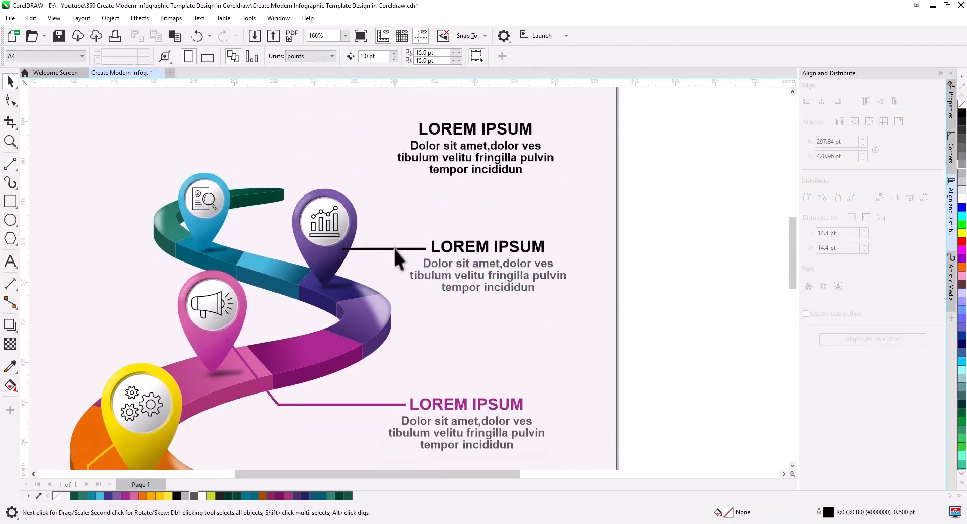
right_click(117, 496)
click(487, 248)
click(117, 496)
click(495, 169)
click(194, 496)
click(695, 242)
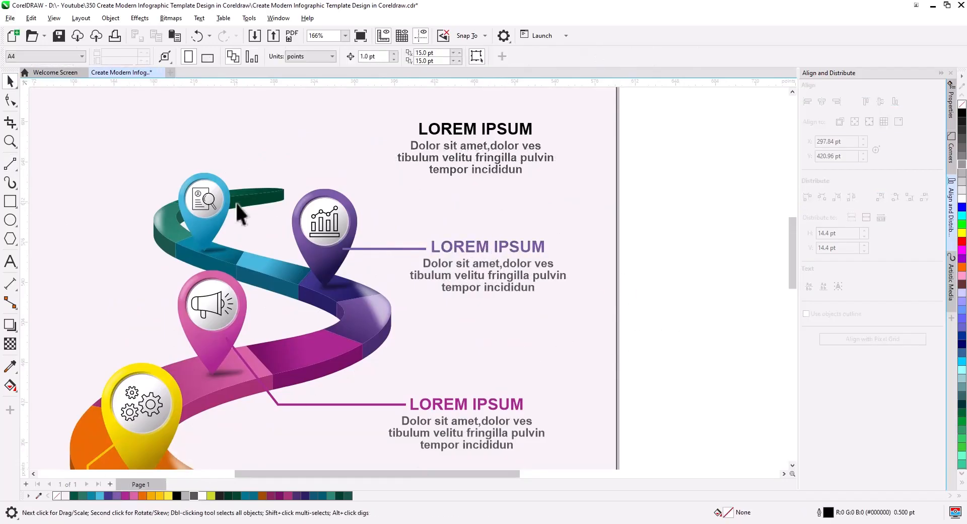
- Draw an angled leader line about 162 × 33 pt from the blue pin up and across to the top caption, 2.0 pt wide
click(11, 164)
drag(222, 183, 263, 144)
drag(264, 144, 405, 143)
key(space)
click(339, 57)
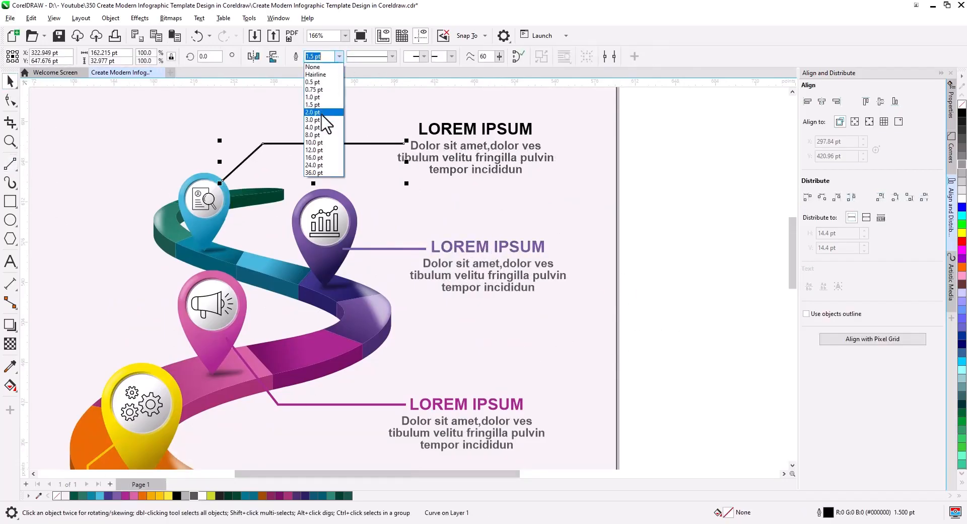
click(319, 113)
- Extend the lower end of the blue pin's leader line onto the pin and colour the line teal (#0685A6)
scroll(216, 179, up, 2)
click(10, 100)
drag(228, 183, 224, 185)
key(space)
scroll(166, 204, down, 2)
right_click(91, 497)
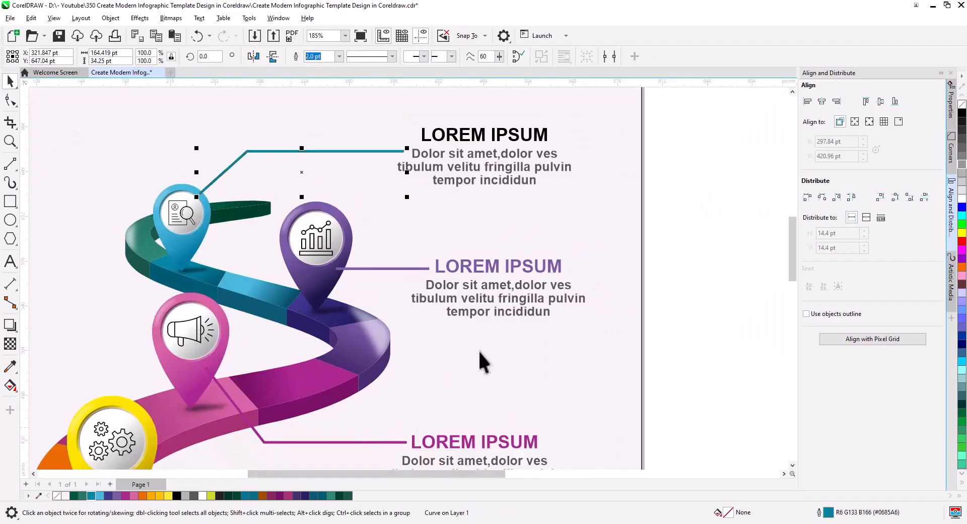
- Colour the top caption's heading teal and move the caption so the heading lines up with the leader line's end
click(481, 135)
click(91, 497)
drag(378, 113, 589, 199)
drag(452, 157, 439, 174)
click(469, 222)
scroll(466, 221, down, 3)
drag(478, 283, 493, 241)
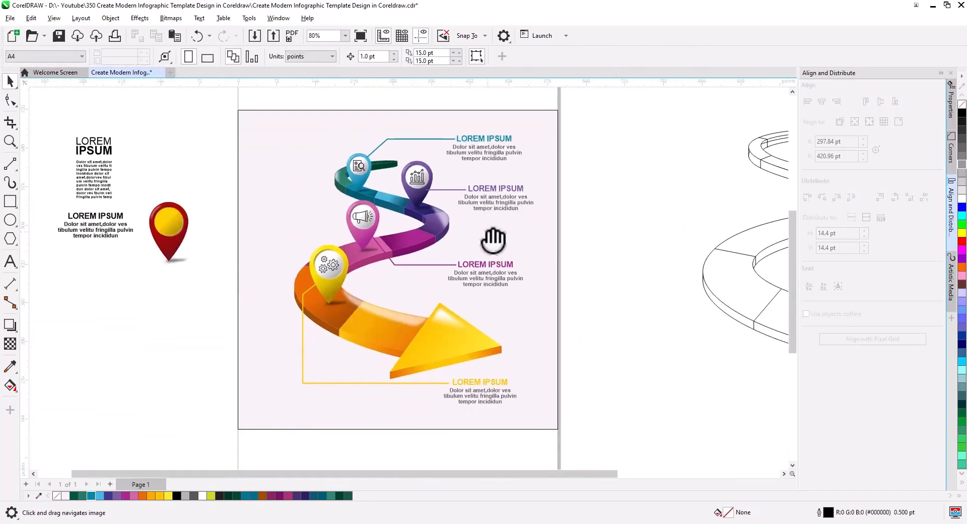
- Group the road, pins, leader lines and captions, and centre the group horizontally and vertically on the background square
drag(266, 124, 266, 124)
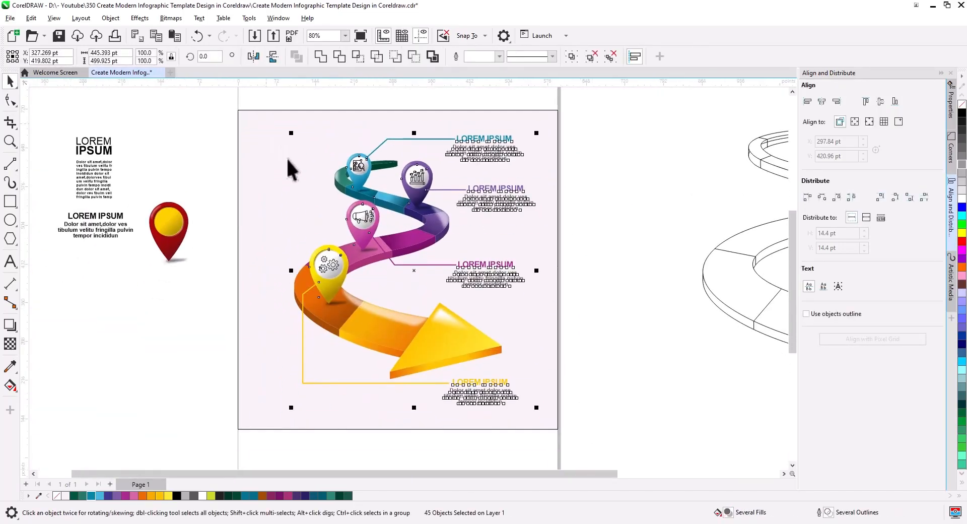
key(ctrl+g)
shift+click(543, 197)
click(822, 101)
click(880, 101)
click(635, 252)
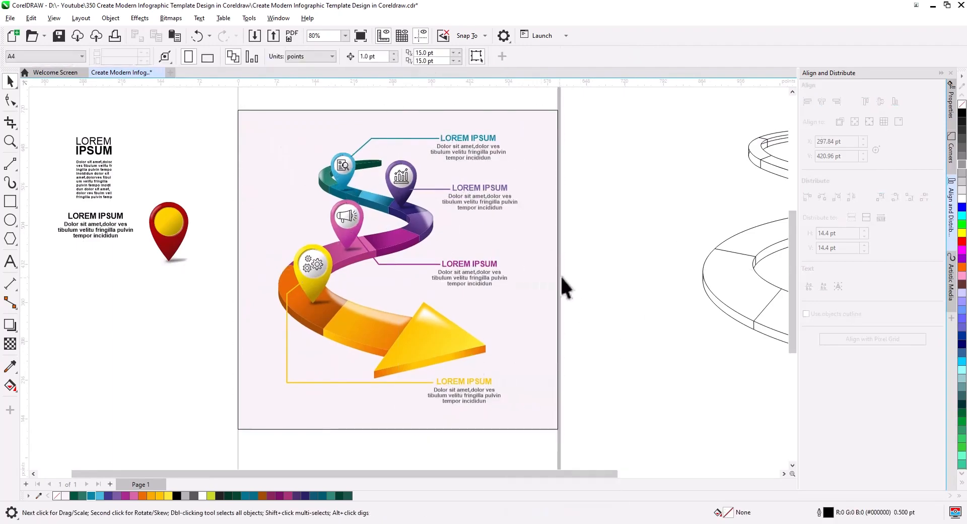
- Place an enlarged copy of the LOREM IPSUM title block on the background beside the road, with IPSUM dark grey and the rest light grey
drag(118, 189, 127, 203)
drag(96, 179, 314, 223)
key(Escape)
scroll(284, 166, up, 3)
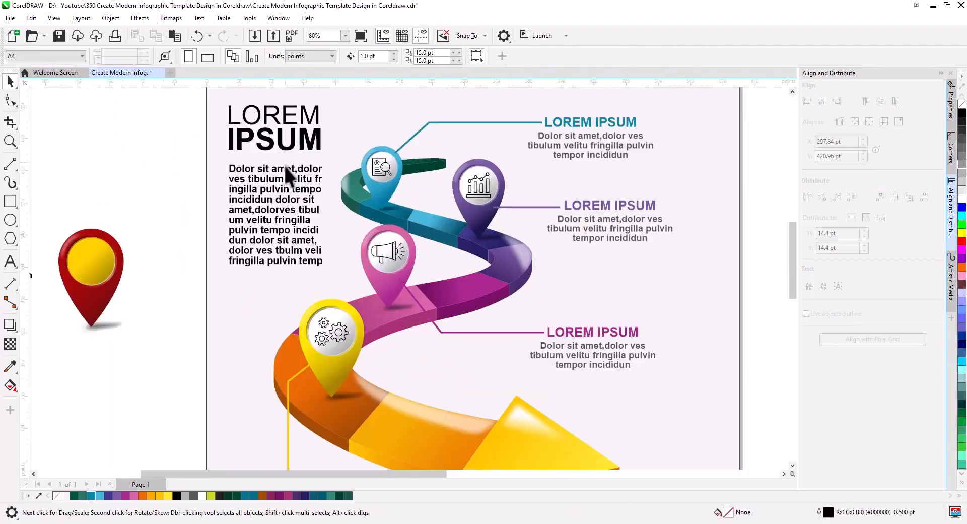
drag(285, 166, 336, 222)
key(Tab)
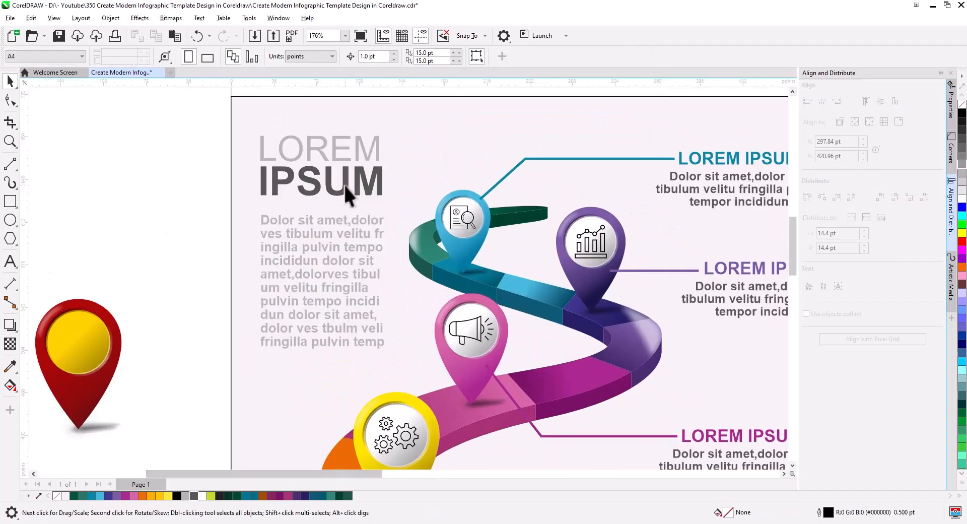
- Draw a thick dark grey horizontal divider between the large LOREM IPSUM title and its paragraph, spanning the text width
scroll(343, 183, up, 2)
key(F5)
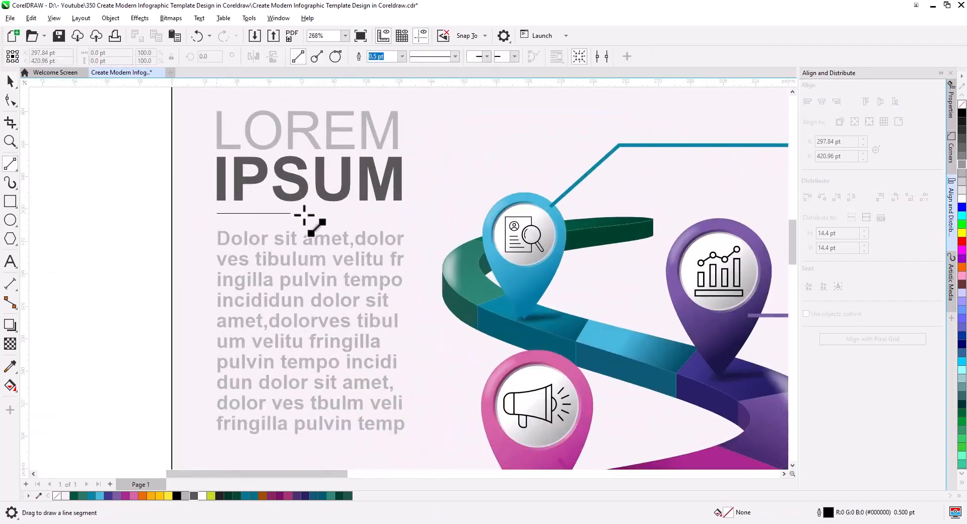
drag(213, 213, 406, 214)
click(340, 56)
click(318, 115)
right_click(193, 496)
key(Escape)
click(281, 242)
key(Escape)
scroll(292, 283, down, 8)
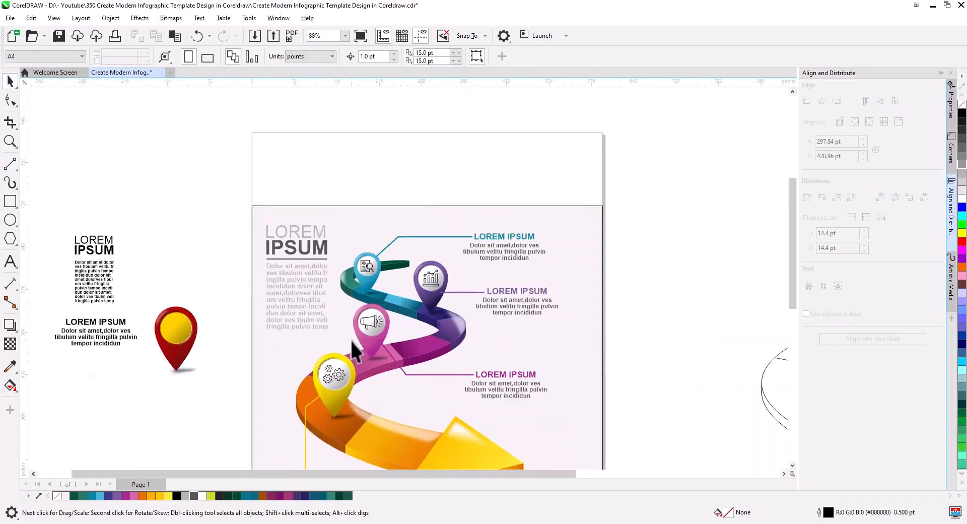
drag(352, 340, 345, 245)
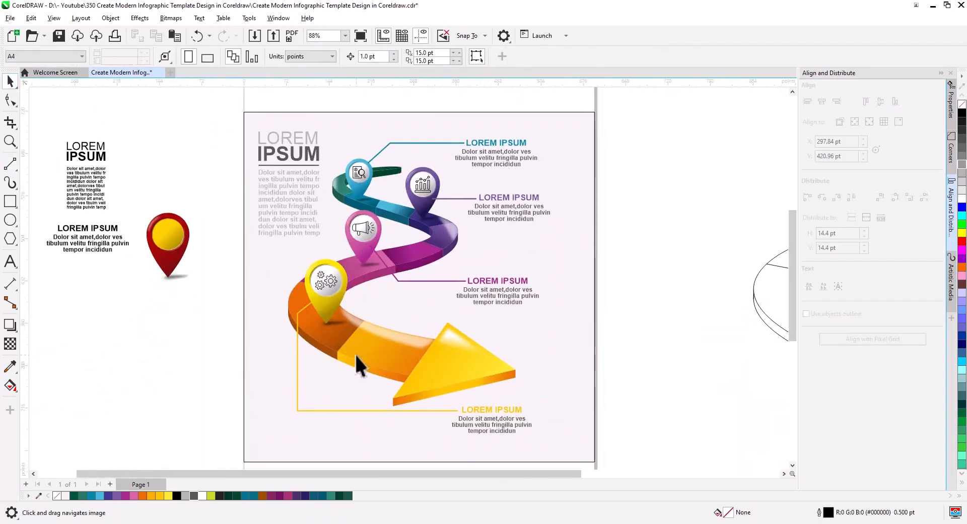
- Draw a guide line about 196 × 155 pt from the orange bend to the arrowhead and bow it just outside the road's outer edge
click(298, 366)
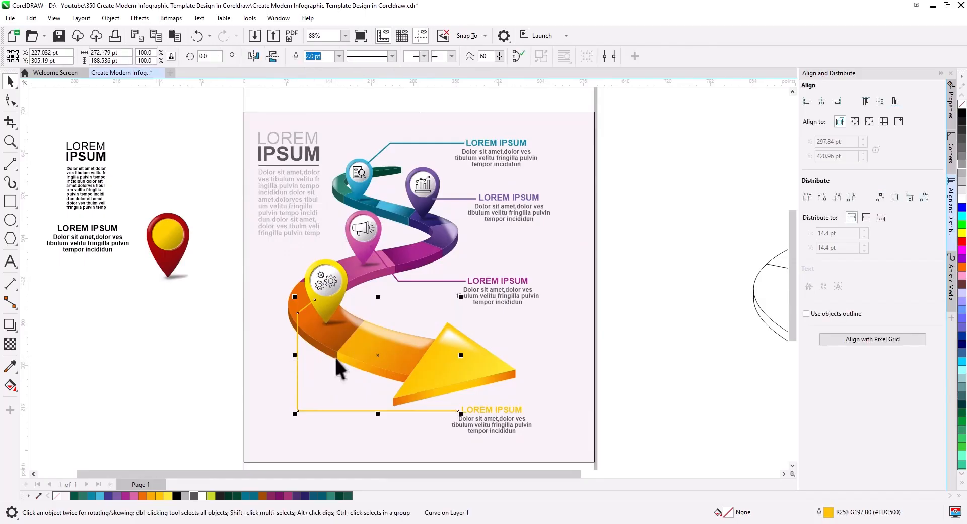
scroll(334, 356, up, 4)
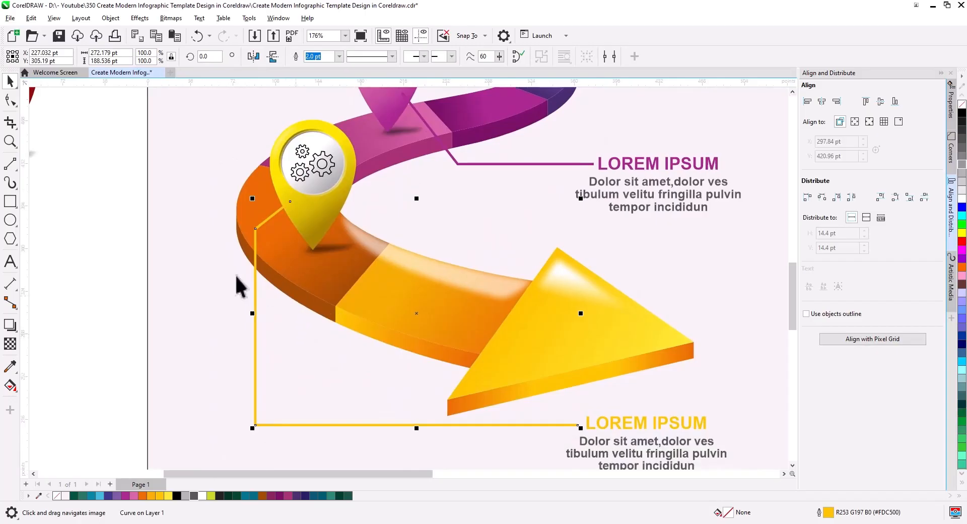
click(10, 162)
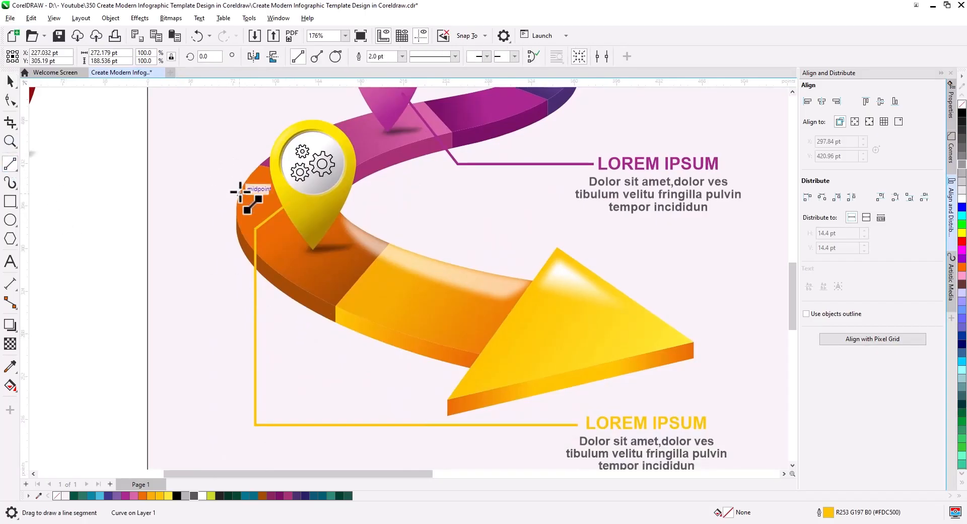
drag(241, 192, 464, 377)
click(10, 100)
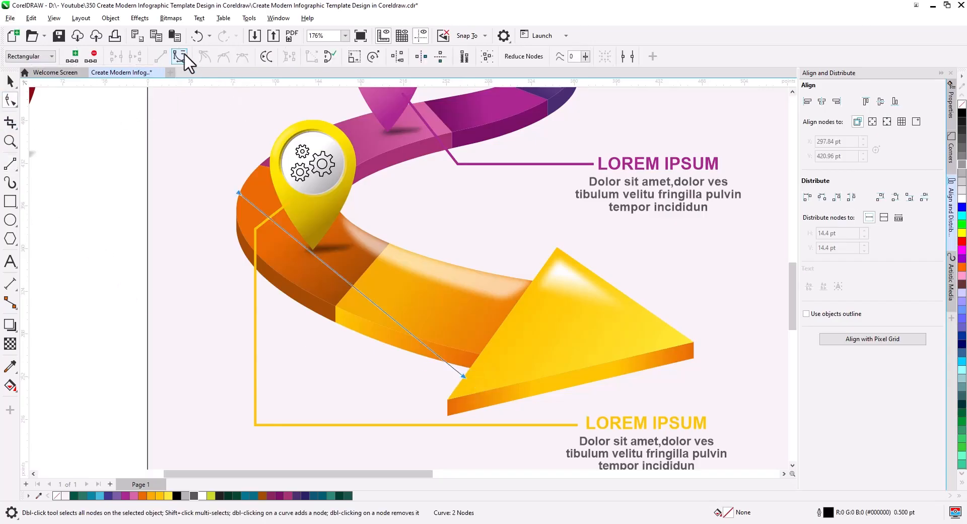
drag(331, 268, 259, 296)
click(10, 82)
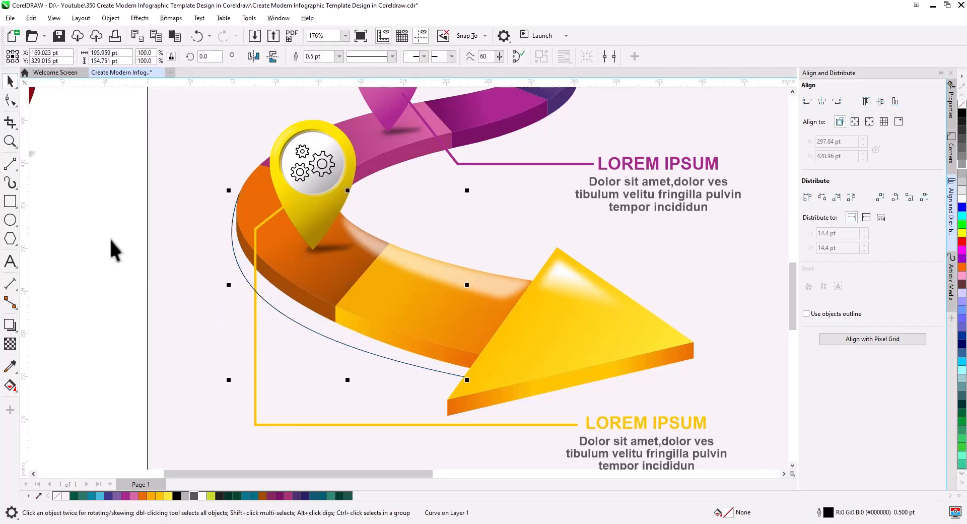
- Smart Fill the areas between the guide curve and the orange road edge with yellow-green and weld them into one shape
click(14, 389)
click(52, 402)
click(293, 318)
key(space)
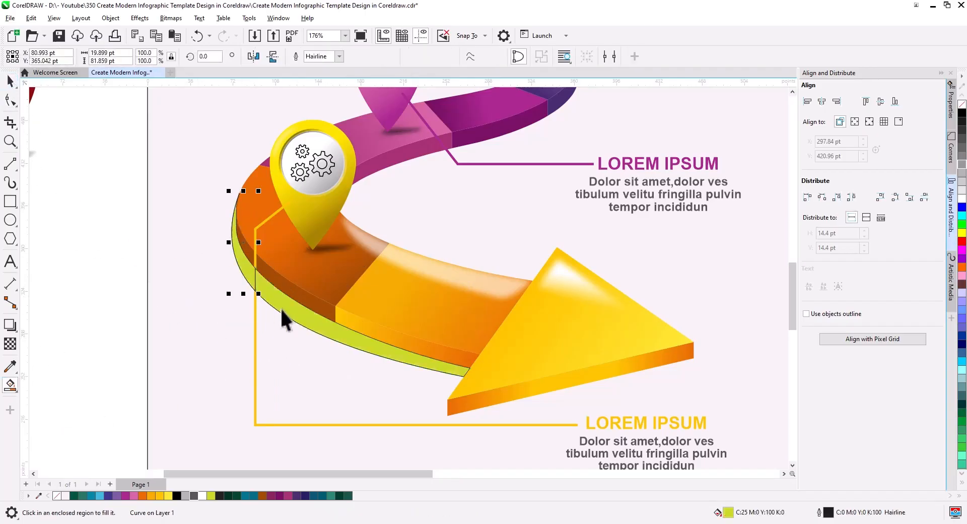
shift+click(271, 254)
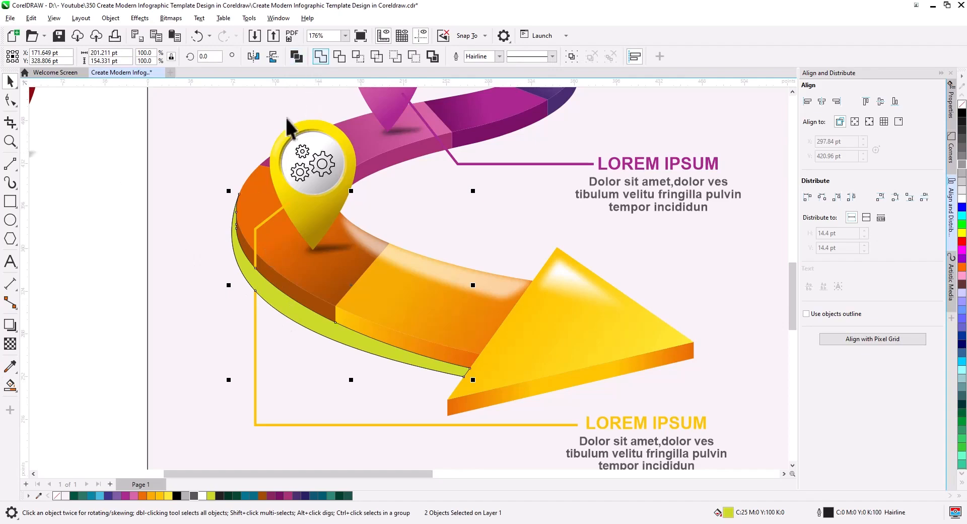
click(232, 199)
click(237, 199)
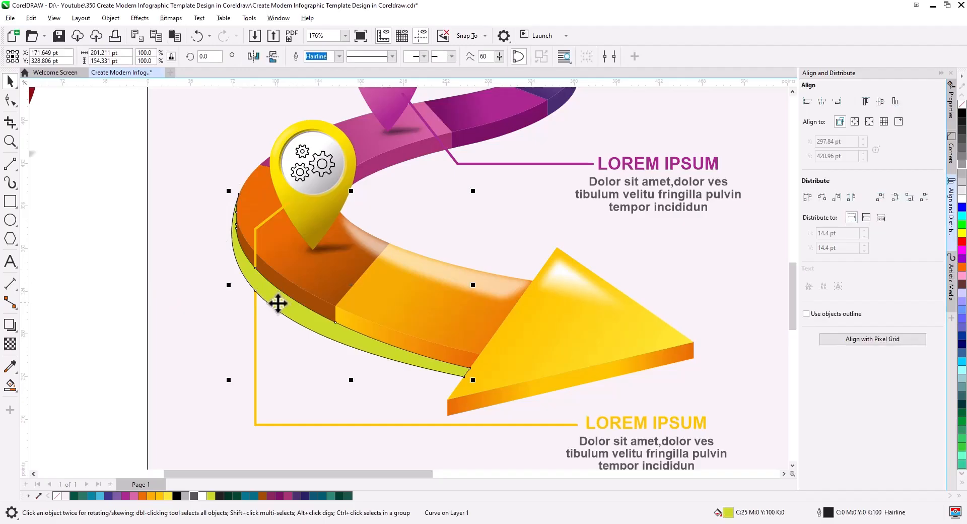
key(Delete)
key(ctrl+z)
key(Delete)
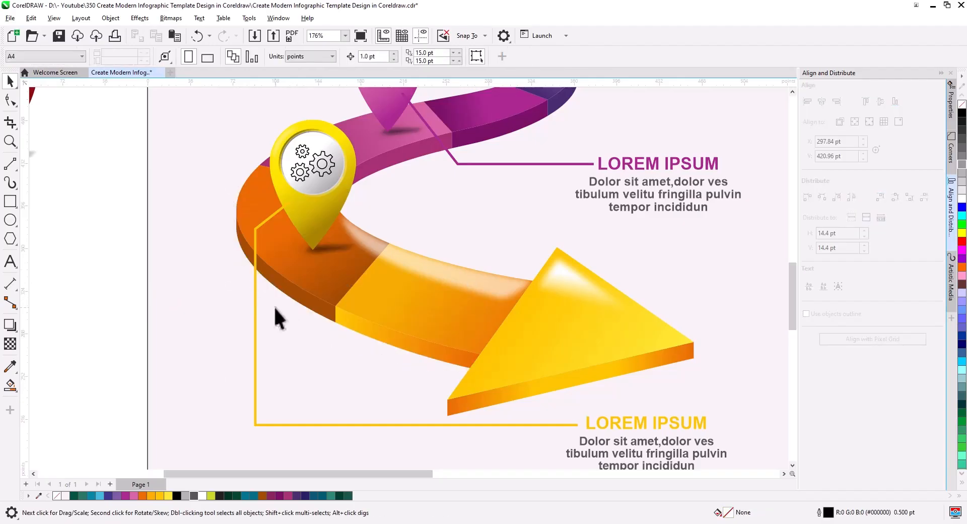
key(ctrl+z)
- Draw a guide line from the green bend to the purple bend and bow it just outside the road's lower edge
scroll(105, 255, up, 5)
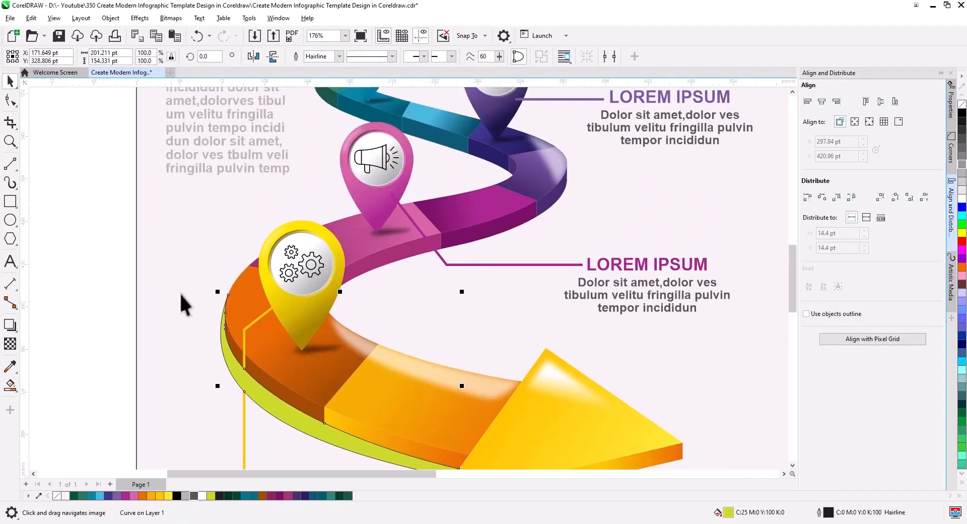
click(10, 163)
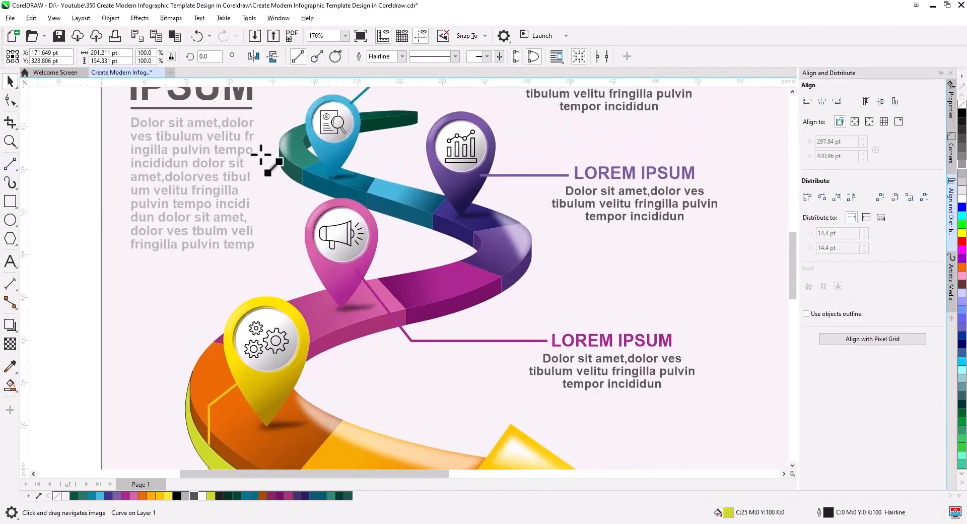
drag(281, 143, 470, 257)
click(11, 101)
click(179, 57)
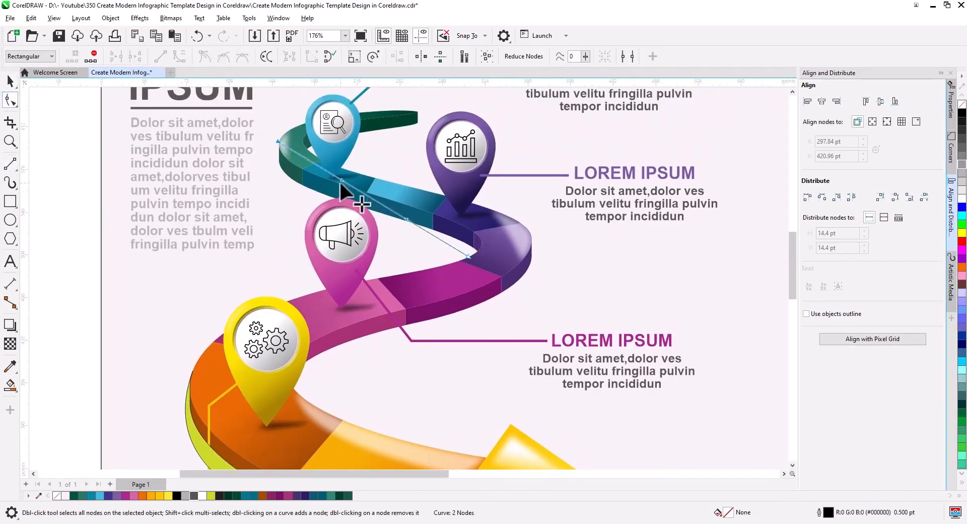
drag(344, 180, 224, 215)
drag(407, 218, 421, 221)
- Smart Fill the area between this guide curve and the green-to-purple road edge with yellow-green
click(10, 81)
click(343, 252)
scroll(390, 278, down, 1)
drag(103, 174, 384, 314)
key(Delete)
click(10, 385)
click(323, 206)
click(10, 81)
key(ctrl+v)
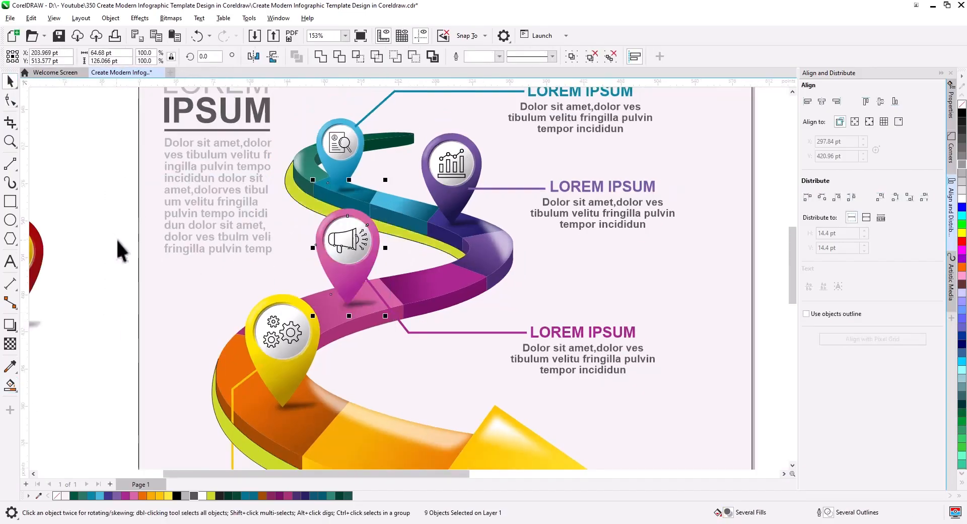
click(117, 240)
- Enclose the area below the road's dark green tip with a curved guide line and Smart Fill it with yellow-green
scroll(358, 218, up, 4)
drag(383, 161, 393, 244)
scroll(392, 244, down, 1)
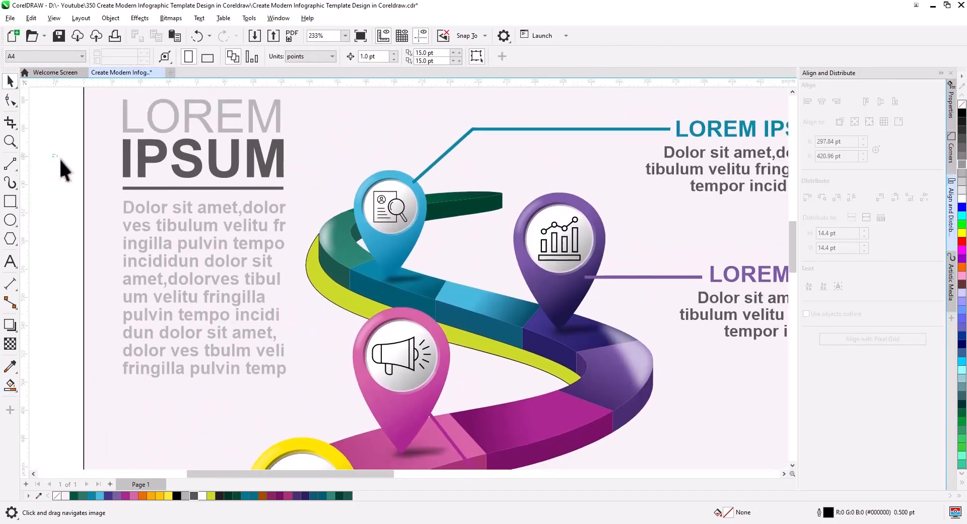
click(10, 164)
mouse_move(502, 208)
mouse_down()
mouse_move(368, 251)
mouse_move(401, 231)
mouse_up()
click(11, 101)
click(178, 56)
click(10, 386)
click(376, 237)
click(10, 81)
scroll(370, 279, down, 3)
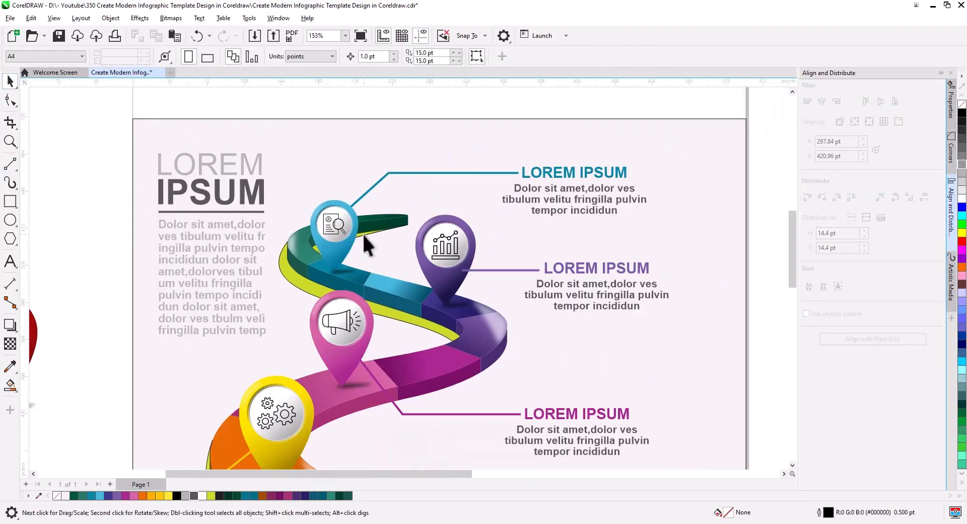
- Fill the three yellow-green shapes with grey (#999999) and remove their outlines
click(963, 171)
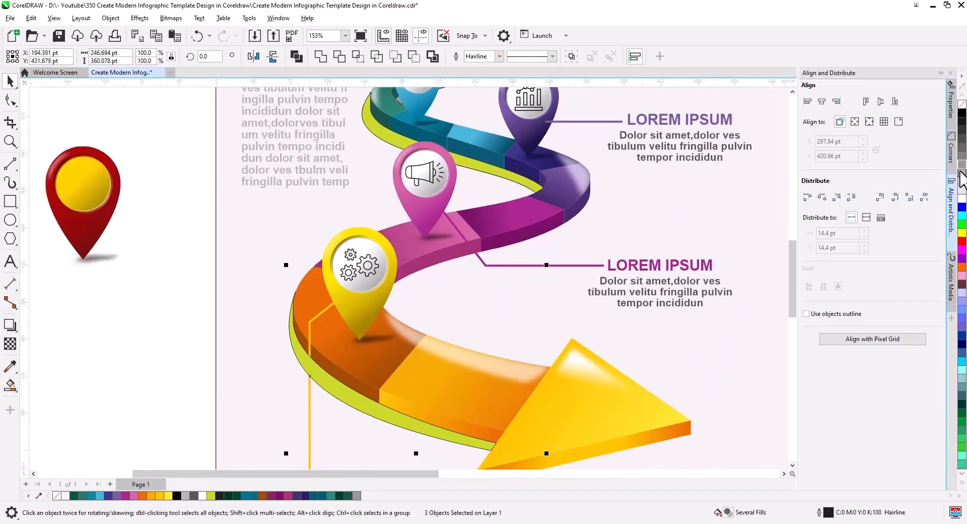
click(961, 172)
click(250, 323)
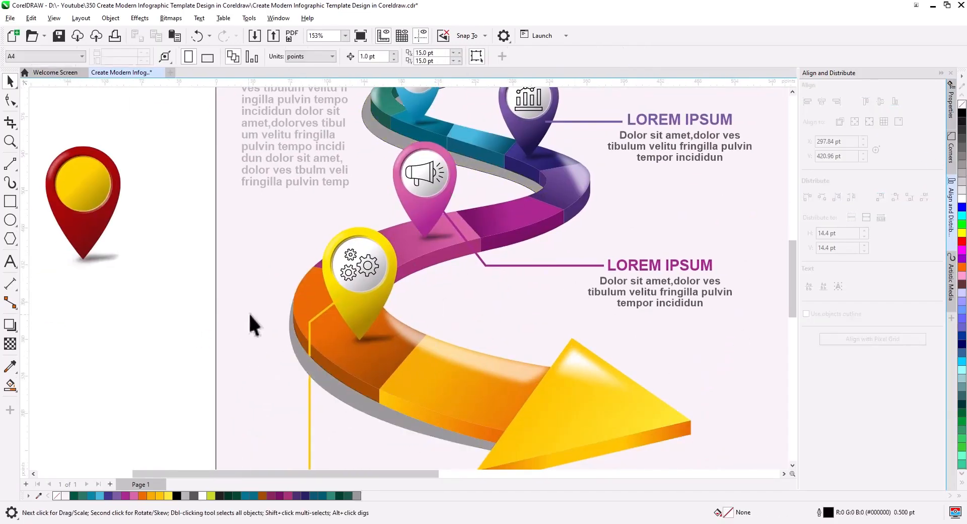
- Apply a Gaussian Blur with a radius of 18.4 pixels to the three grey shapes together
click(461, 192)
scroll(464, 177, up, 4)
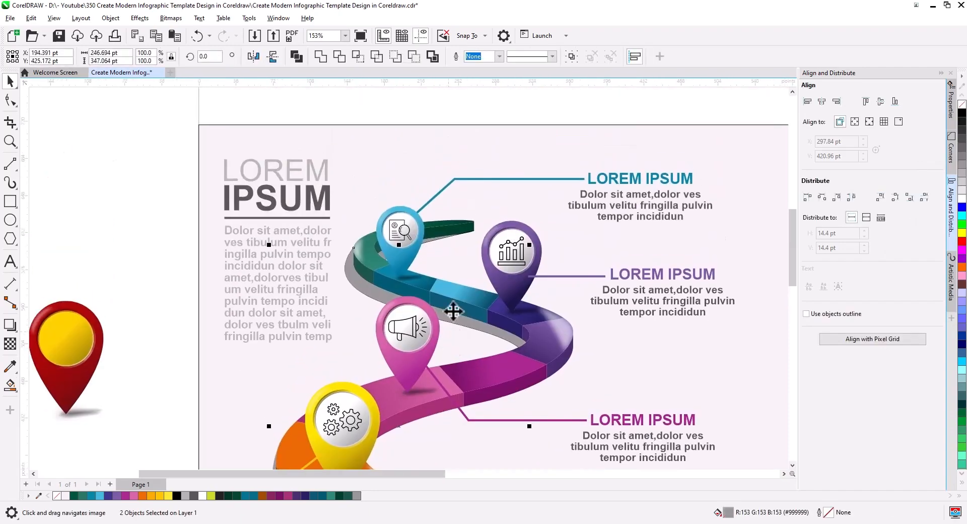
shift+click(433, 251)
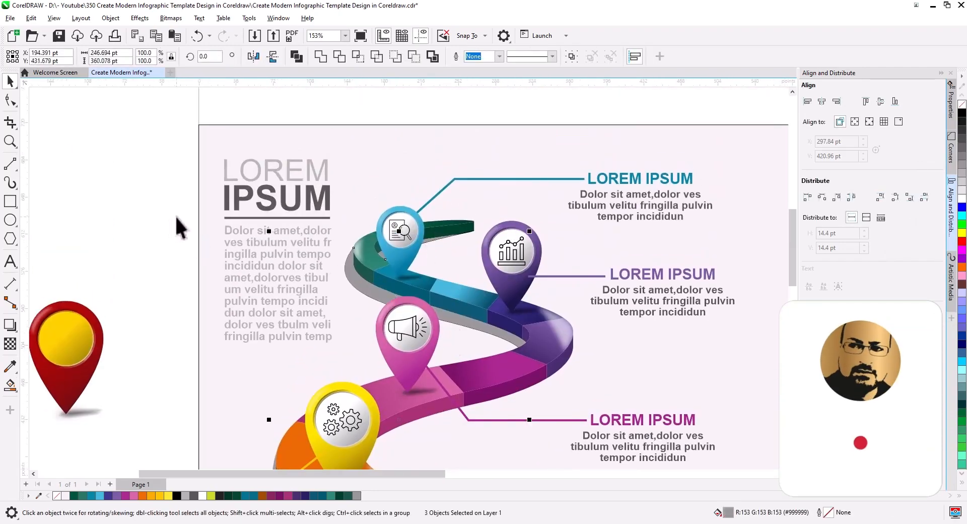
click(140, 18)
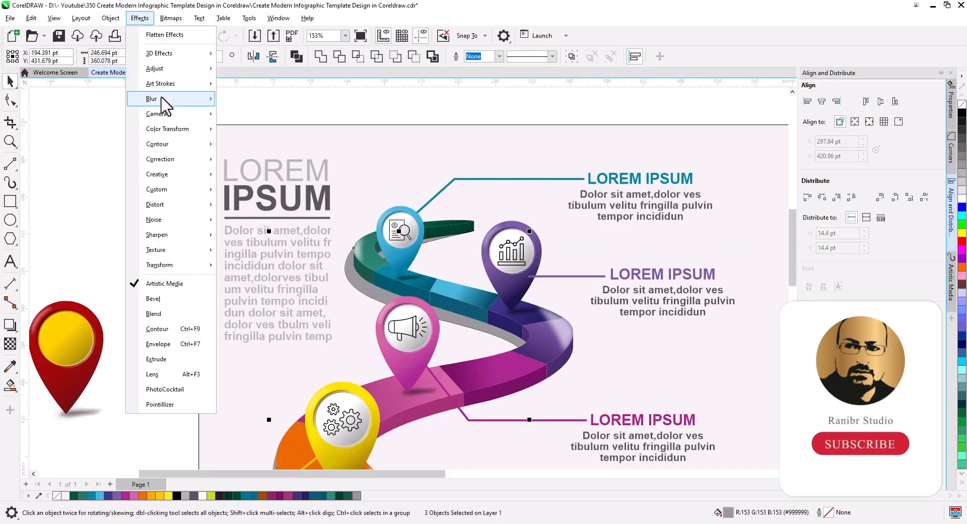
mouse_move(209, 99)
click(262, 149)
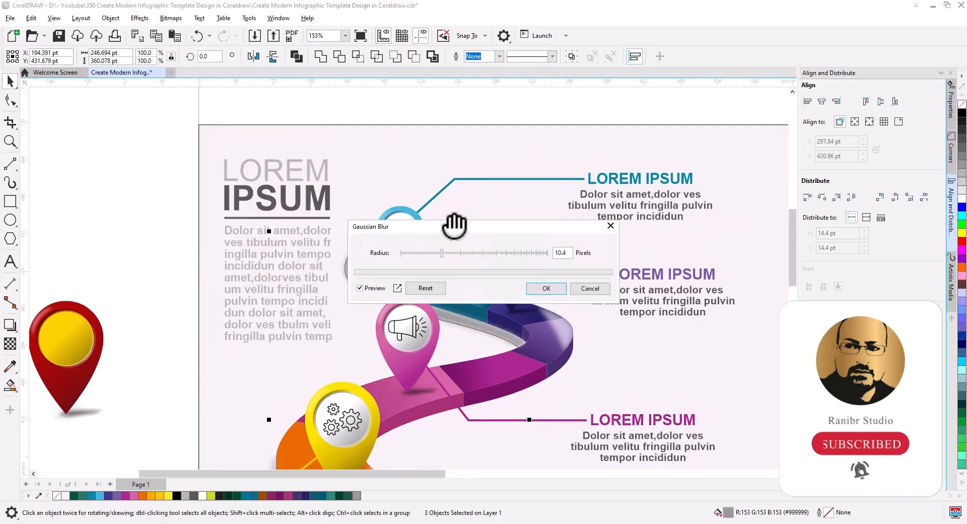
drag(453, 226, 155, 164)
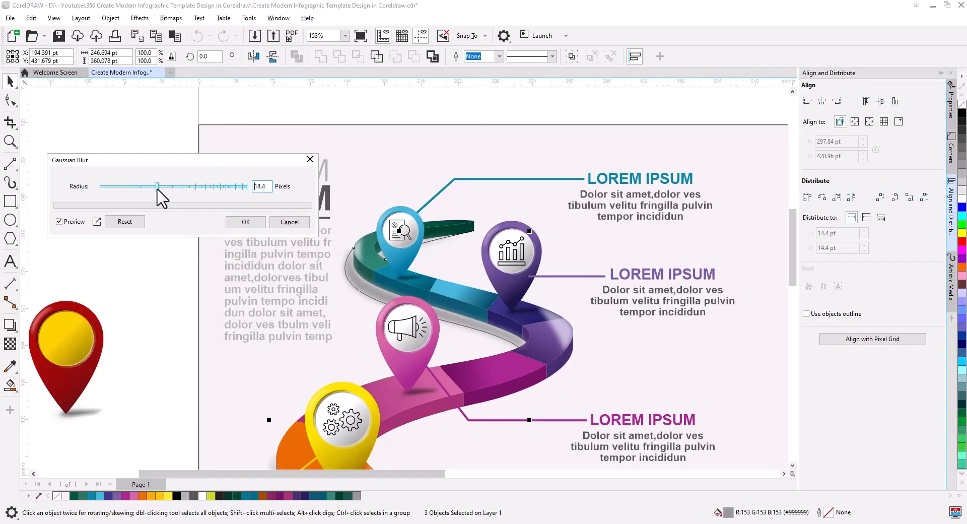
click(246, 222)
- Move the inner-edge nodes of the blurred shadow along the green-to-purple stretch inward so that the edge overlaps the road
scroll(353, 303, up, 5)
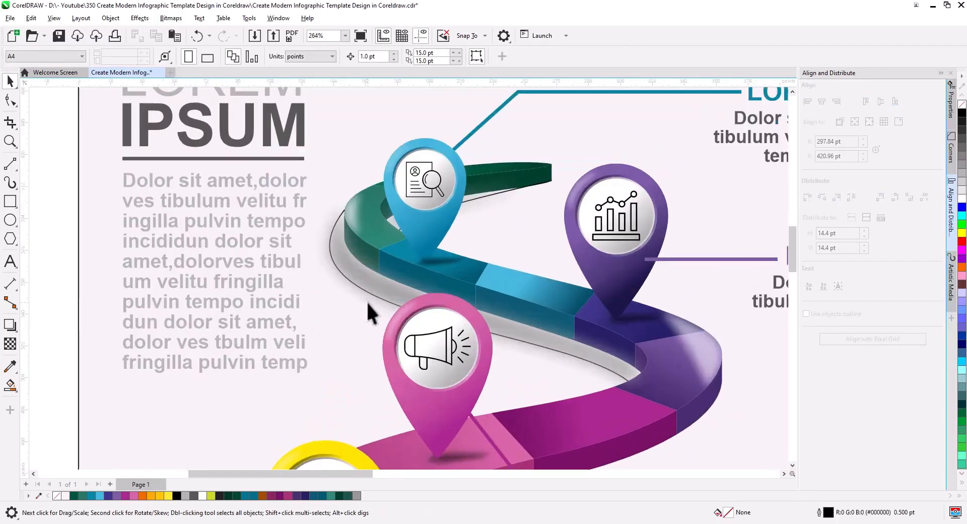
click(12, 102)
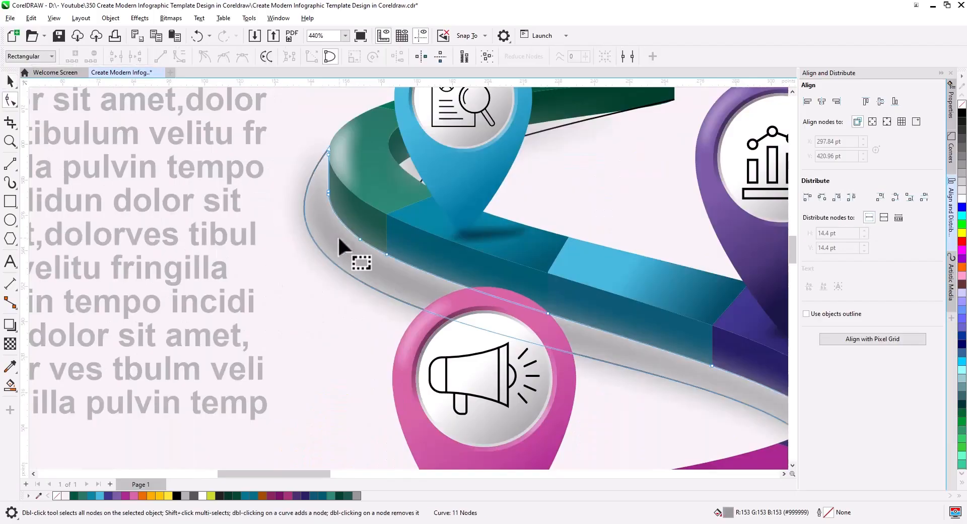
drag(319, 195, 179, 178)
drag(271, 248, 271, 230)
drag(288, 277, 105, 247)
drag(280, 283, 281, 283)
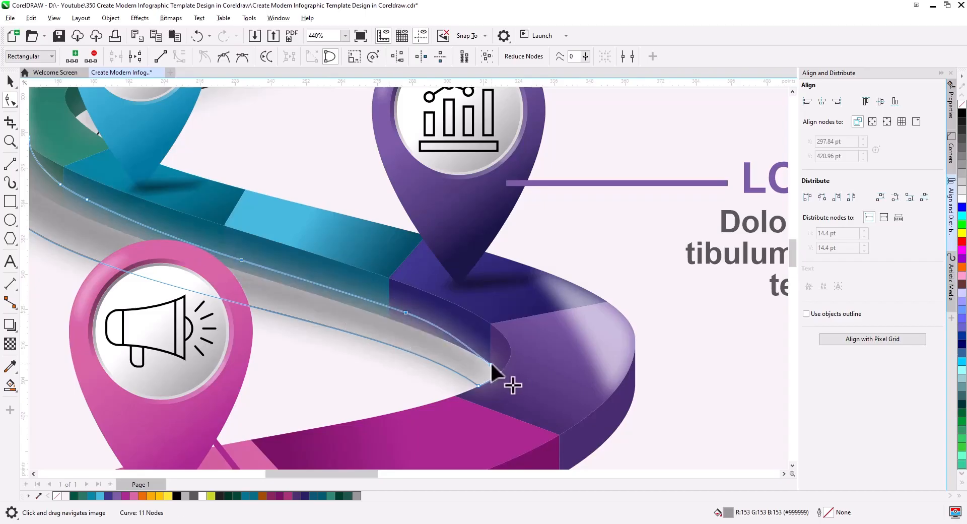
mouse_move(491, 361)
mouse_down()
mouse_move(503, 358)
mouse_move(511, 371)
mouse_move(519, 356)
mouse_up()
drag(406, 348, 476, 387)
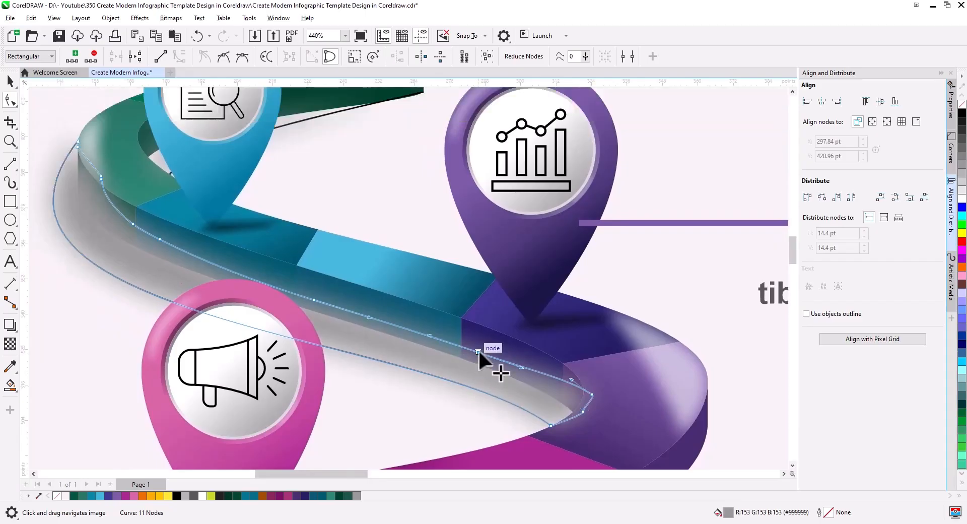
- Reshape the blurred shadow under the dark green tip by moving its nodes so that its edge overlaps the road
drag(282, 113, 312, 285)
click(318, 291)
drag(196, 320, 181, 304)
drag(347, 279, 346, 270)
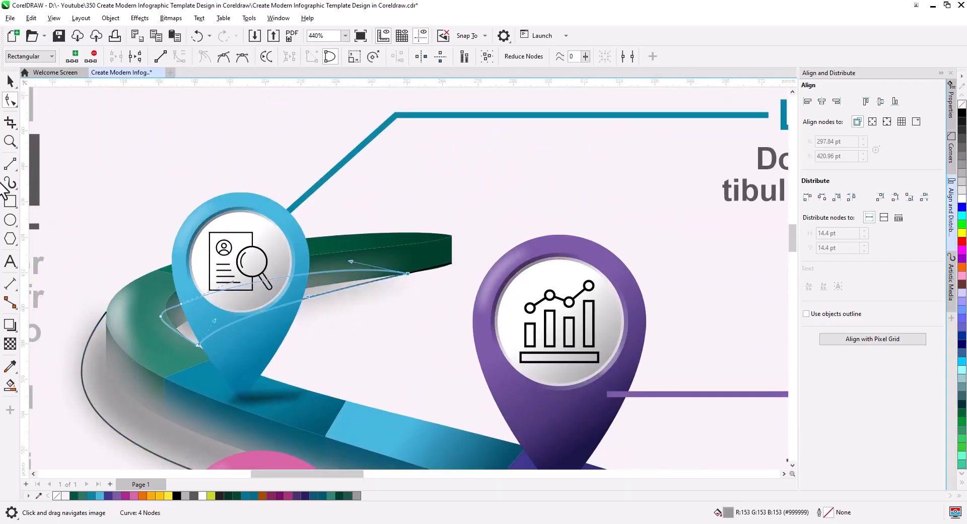
drag(160, 323, 327, 199)
- Delete the leftover guide curves around the road's green end, and undo the removal of the blurred shadow there
key(space)
scroll(197, 333, down, 2)
scroll(303, 307, up, 4)
click(298, 302)
key(Delete)
scroll(373, 305, down, 3)
scroll(176, 317, up, 4)
click(326, 199)
key(Delete)
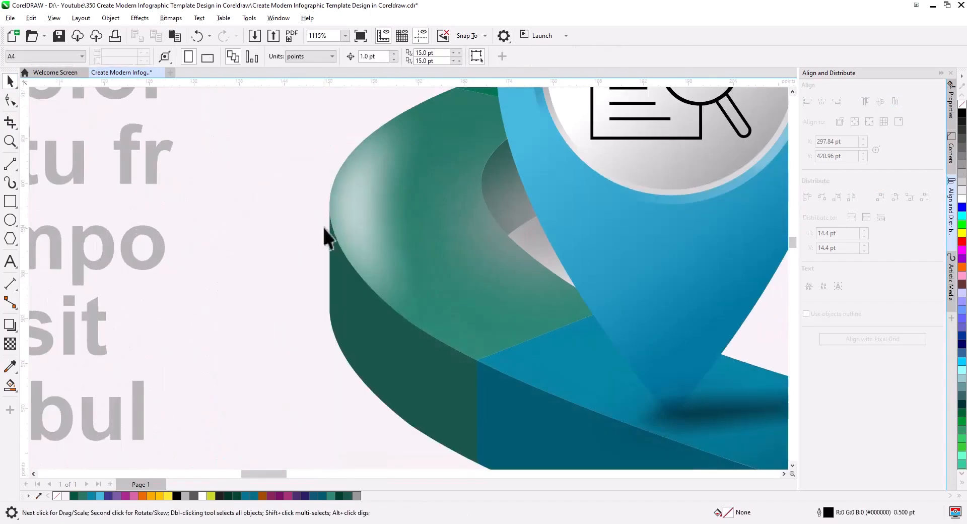
key(ctrl+z)
- Move the inner-edge nodes of the blurred shadow along the orange stretch inward so that the edge overlaps the road
scroll(323, 227, down, 3)
drag(378, 428, 398, 55)
click(147, 237)
key(F10)
drag(147, 237, 136, 322)
drag(146, 177, 172, 214)
drag(194, 304, 199, 278)
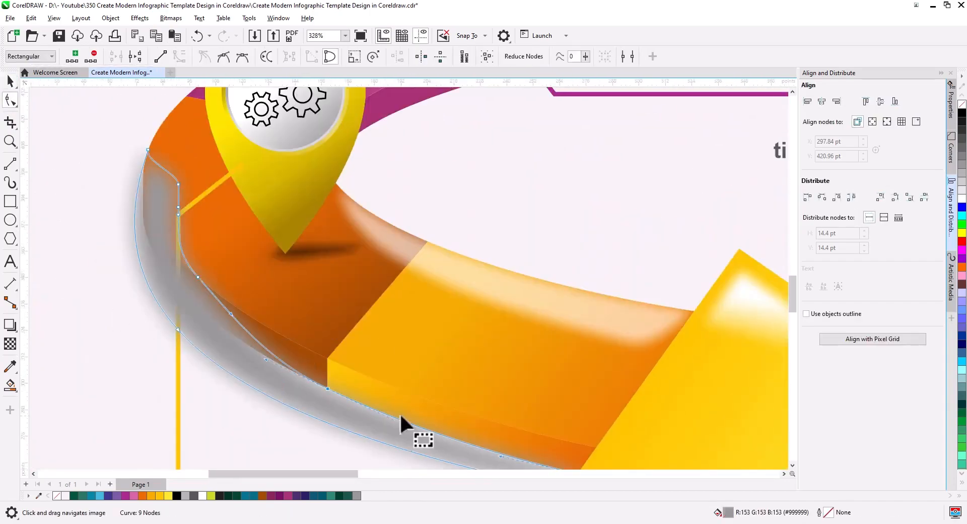
drag(401, 416, 249, 361)
drag(370, 400, 442, 382)
key(space)
click(10, 81)
scroll(229, 323, down, 4)
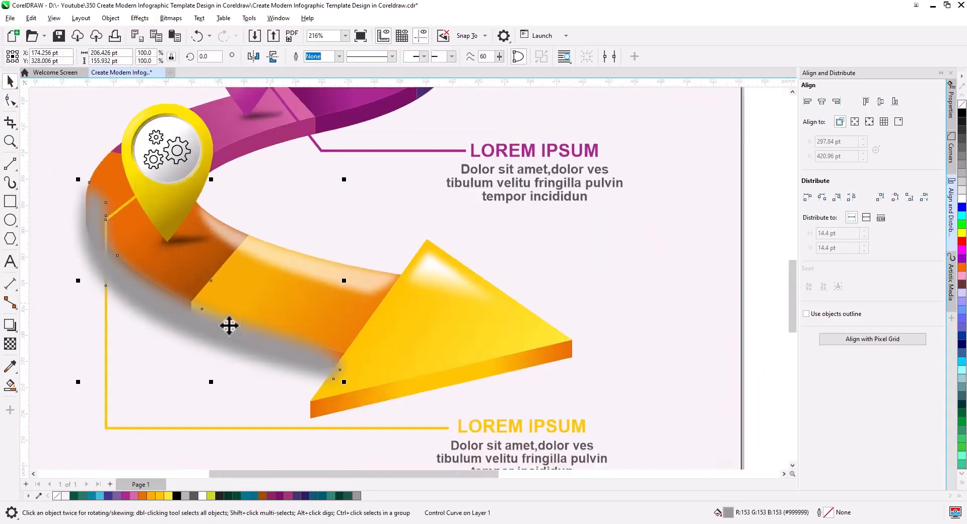
- Select all three blurred shadow shapes and change their stacking order so they sit behind the road
drag(229, 323, 259, 456)
shift+click(225, 180)
drag(224, 180, 210, 243)
shift+click(276, 195)
right_click(278, 196)
mouse_move(322, 275)
click(439, 292)
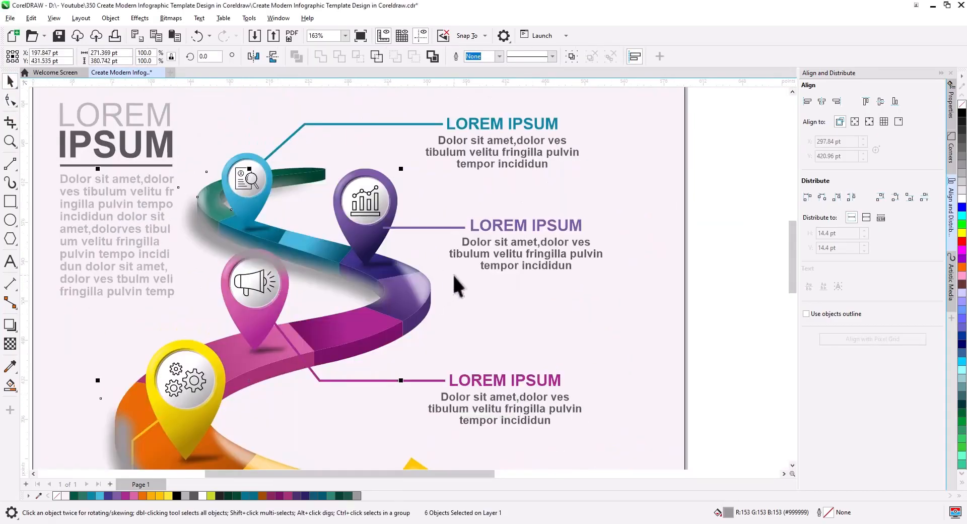
key(Escape)
- Nudge the green-to-purple shadow 2 pt to the right and fill it and the green tip's shadow with dark grey (#666666)
click(230, 246)
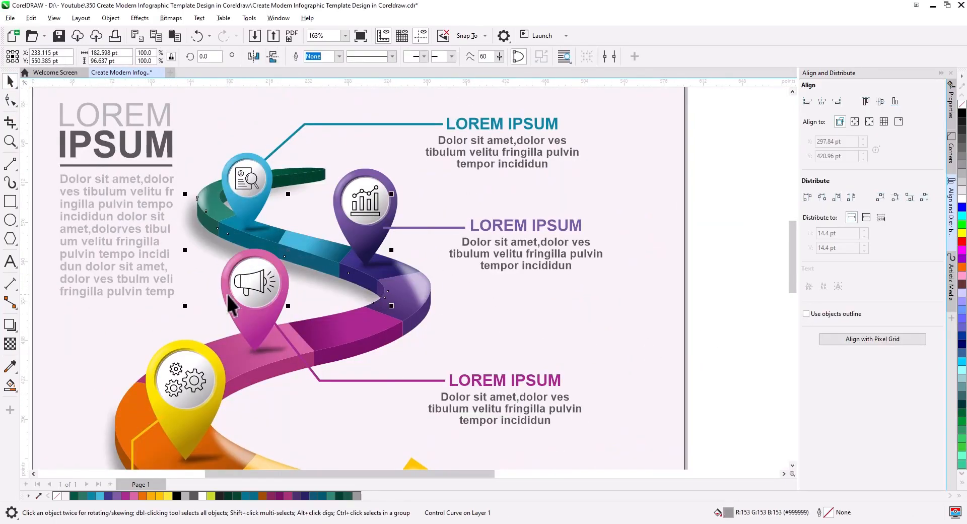
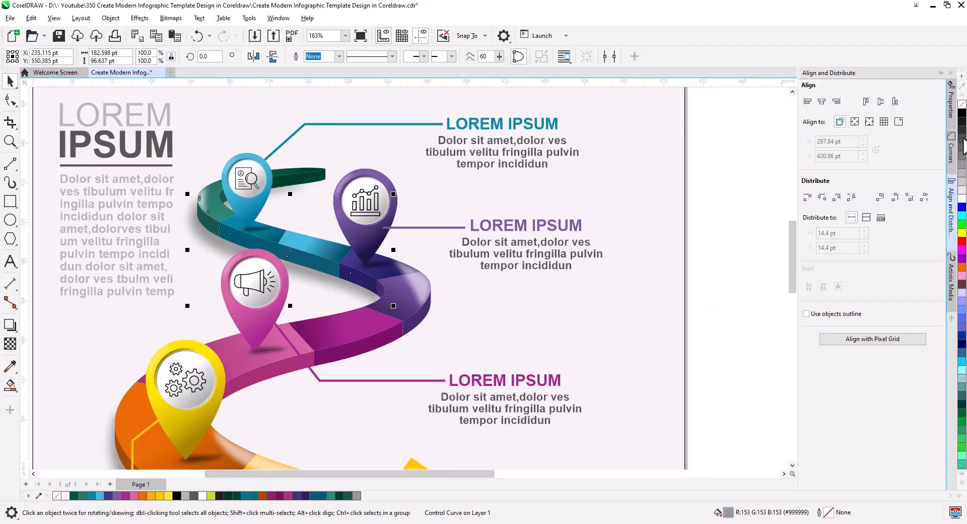
click(963, 146)
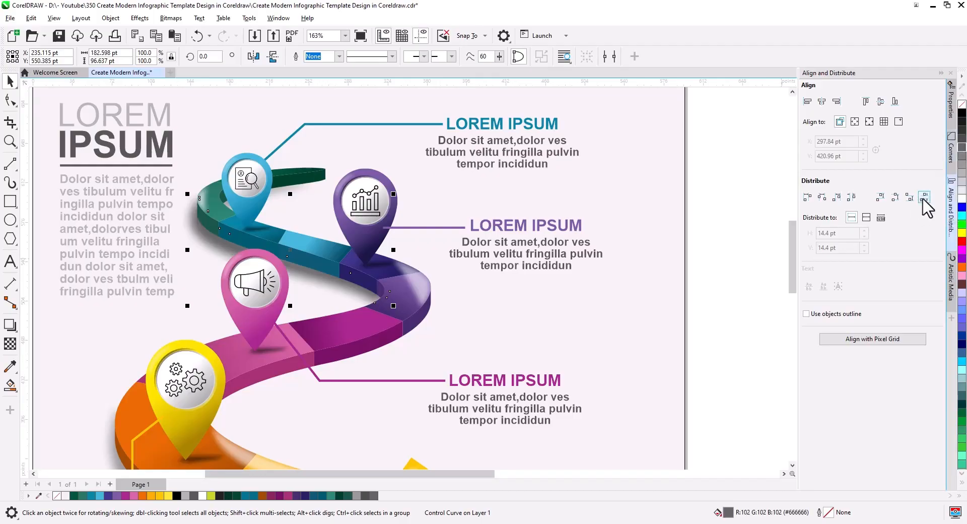
click(287, 189)
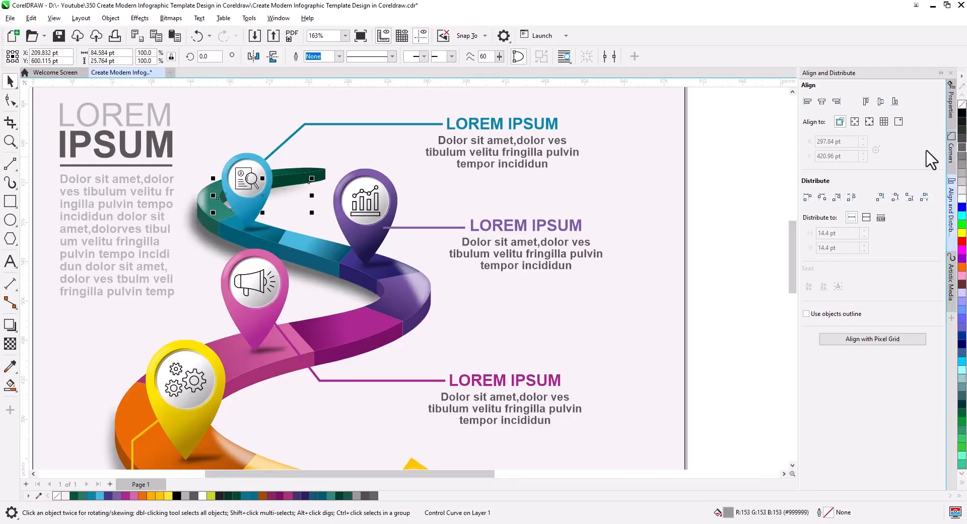
click(964, 146)
- Select the blurred shadow beneath the orange stretch of the road
drag(626, 385, 654, 164)
click(249, 329)
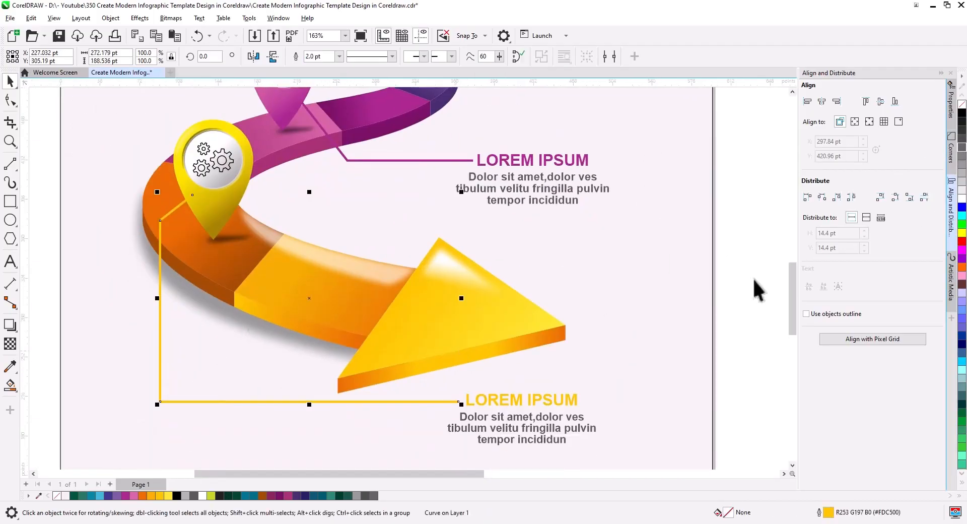
click(150, 258)
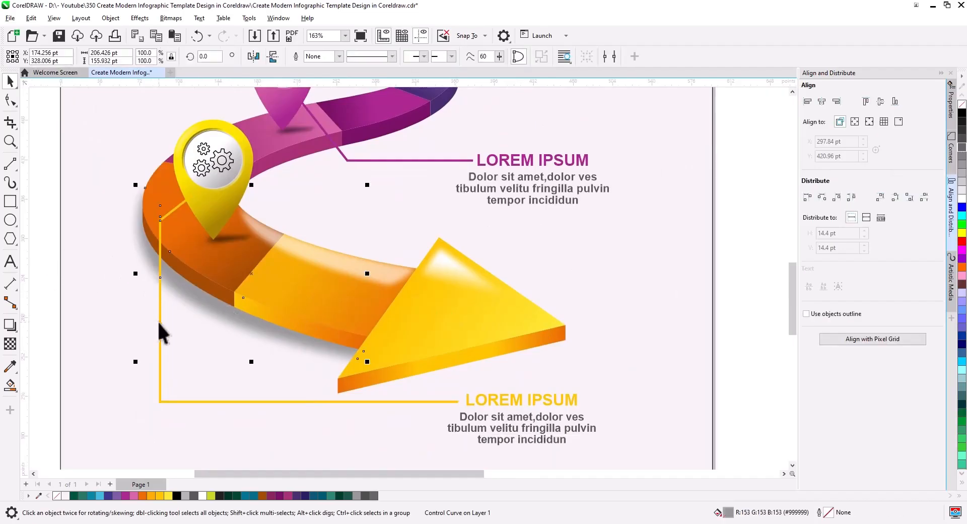